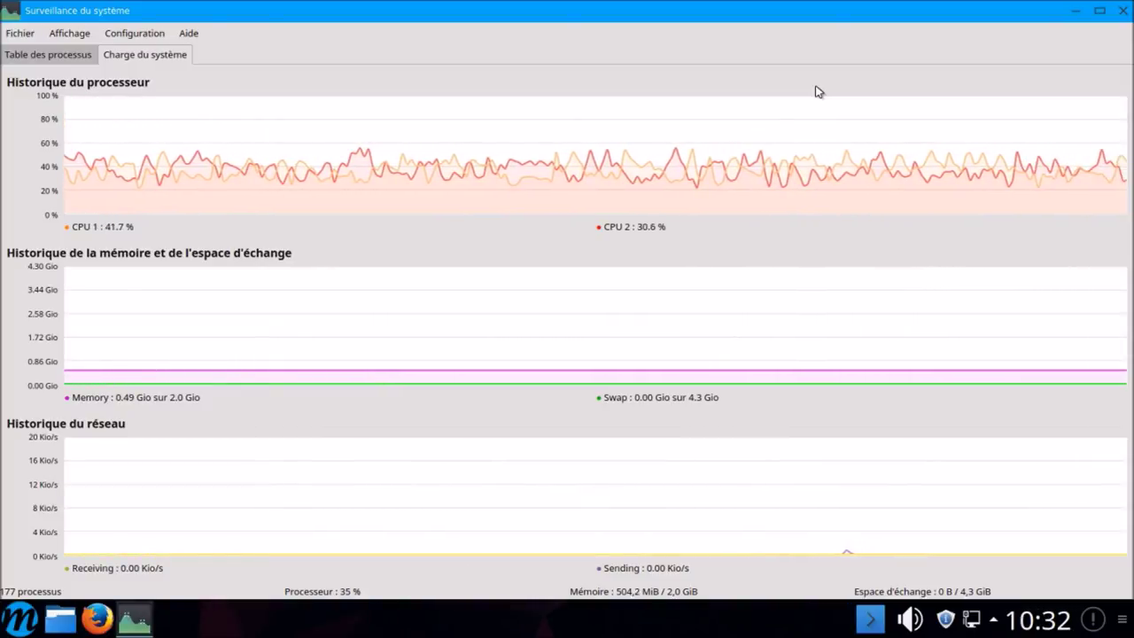
Step: Close the system monitor and look through the application categories of the full-screen launcher, from Jeux to État d'allumage / session
{"action": "left_click", "coordinate": [1127, 17]}
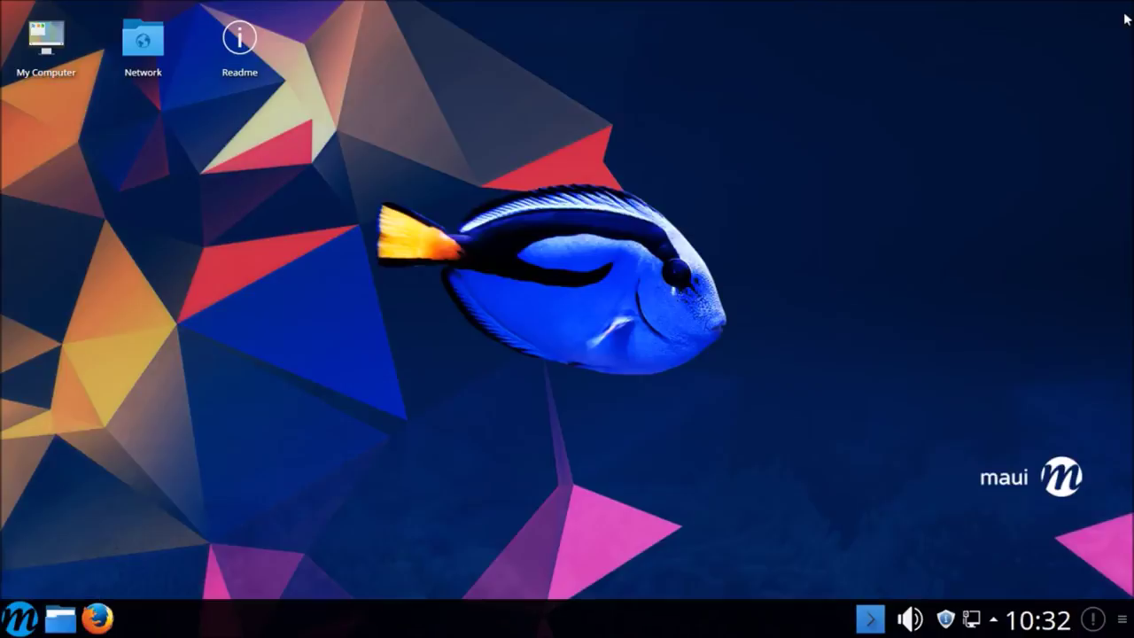
{"action": "left_click", "coordinate": [19, 617]}
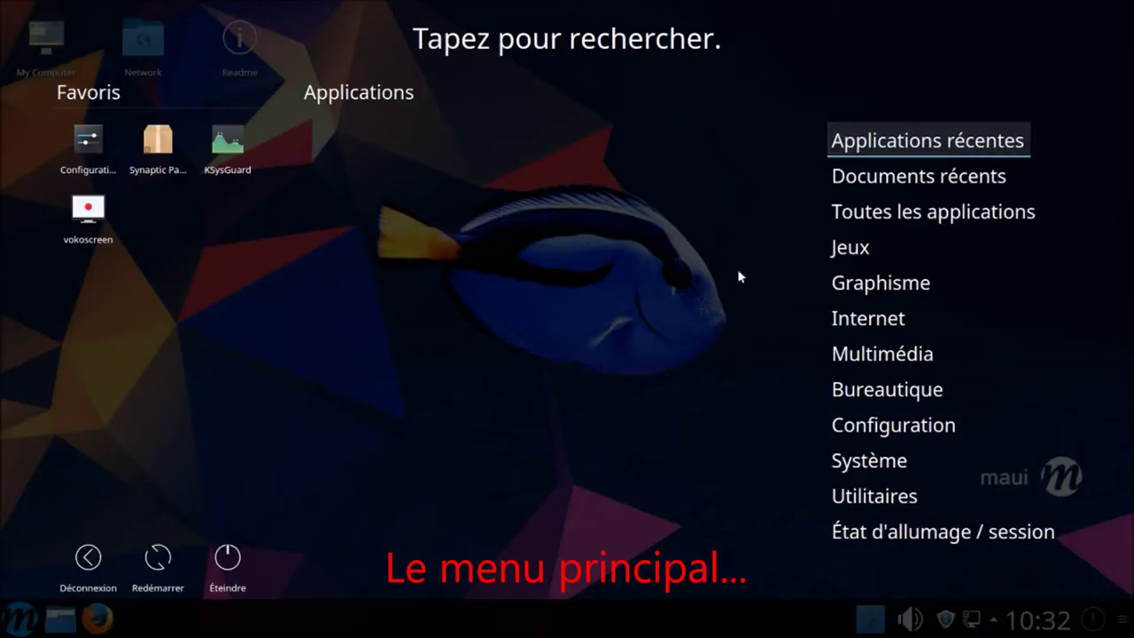
{"action": "mouse_move", "coordinate": [847, 181]}
{"action": "mouse_move", "coordinate": [861, 213]}
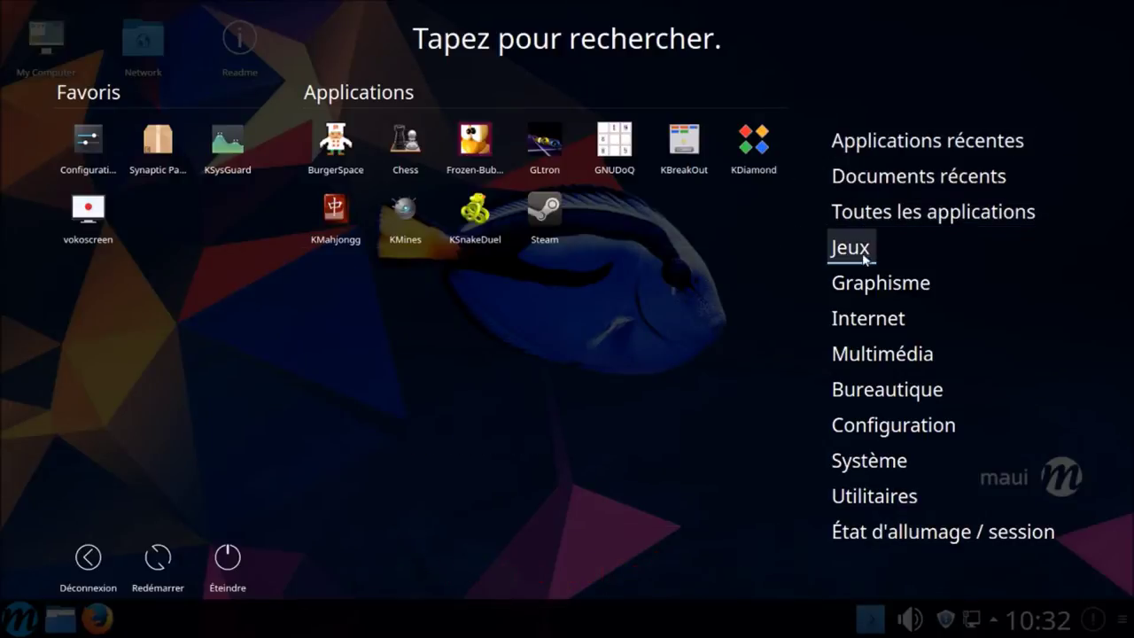
{"action": "mouse_move", "coordinate": [865, 289]}
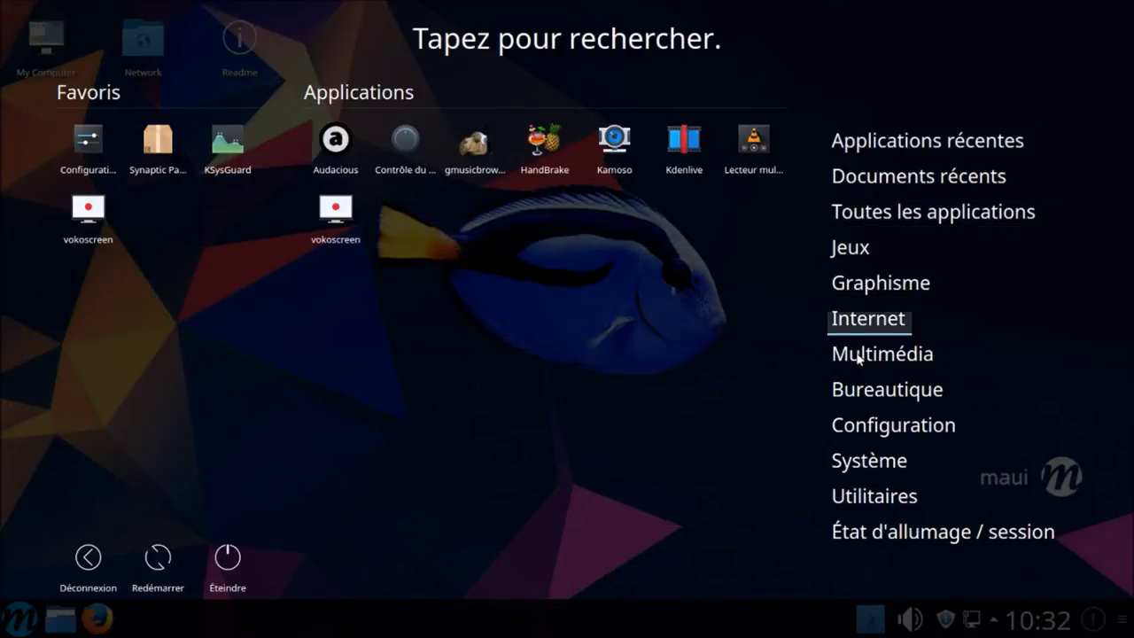
{"action": "mouse_move", "coordinate": [858, 398]}
{"action": "mouse_move", "coordinate": [863, 430]}
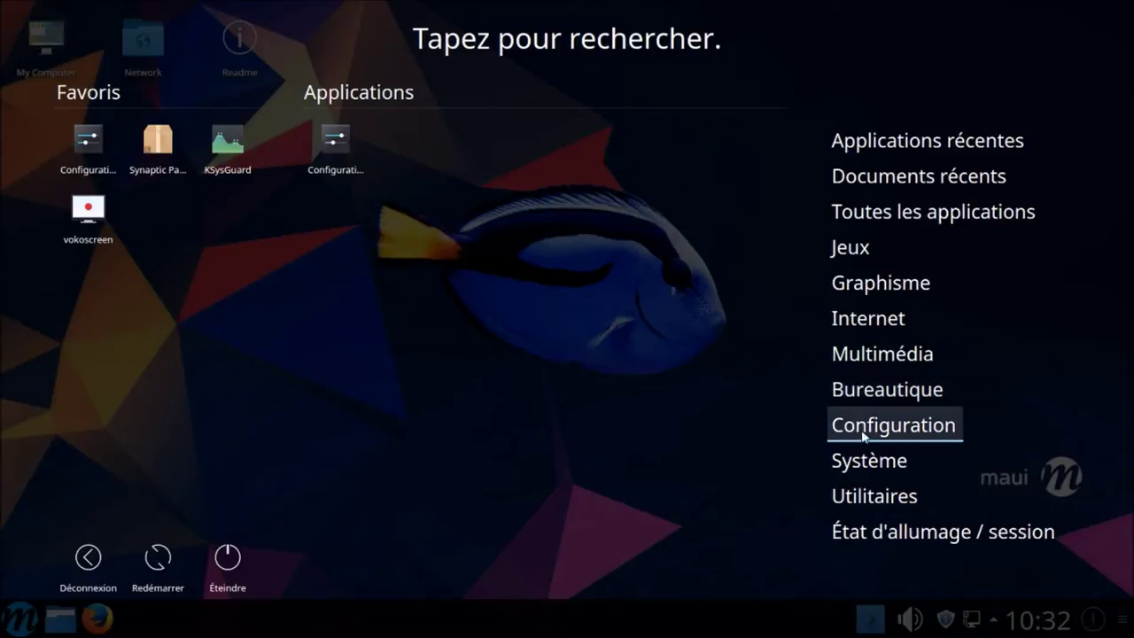
{"action": "mouse_move", "coordinate": [863, 462]}
{"action": "mouse_move", "coordinate": [863, 534]}
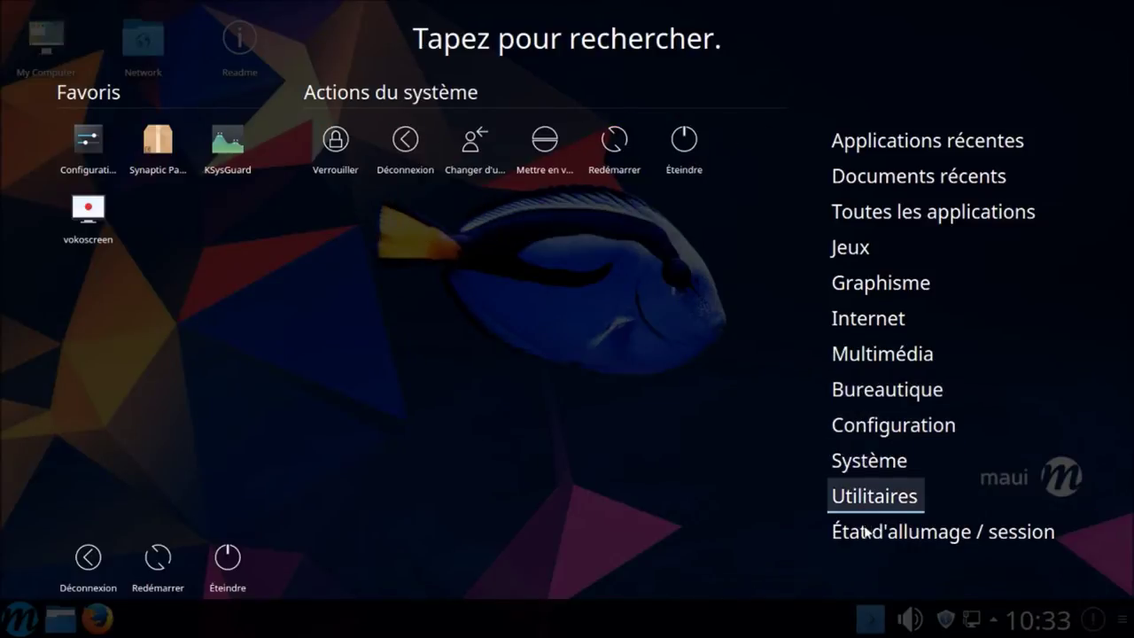
{"action": "left_click", "coordinate": [31, 620]}
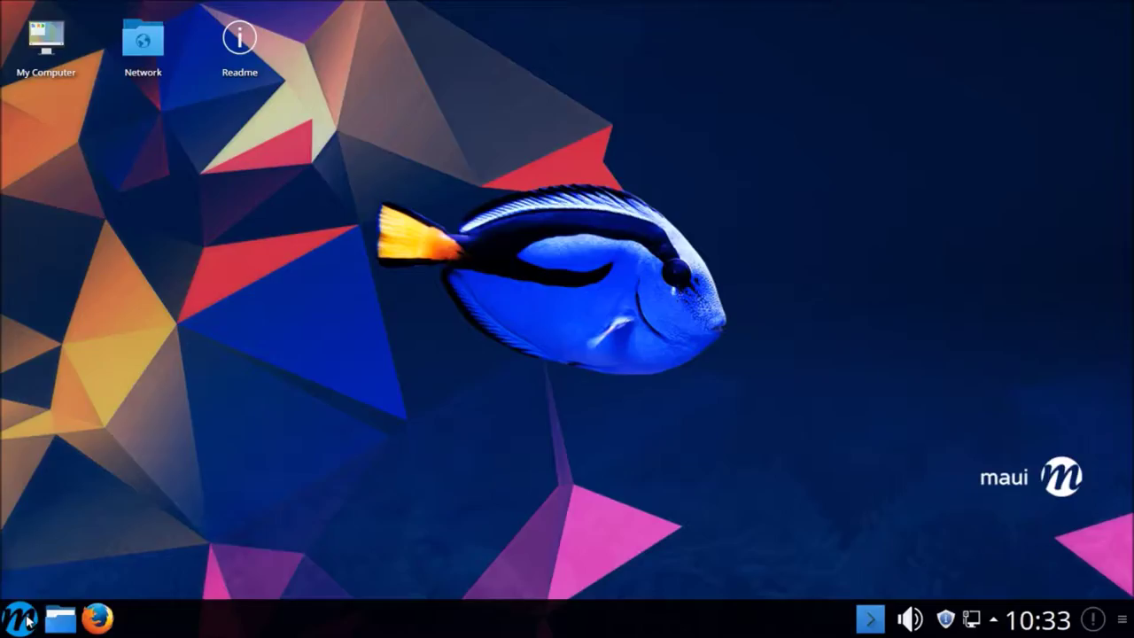
Step: Change the application launcher to the Simple Menu alternative and browse its categories, from Jeux to Utilitaires
{"action": "right_click", "coordinate": [30, 620]}
{"action": "left_click", "coordinate": [73, 574]}
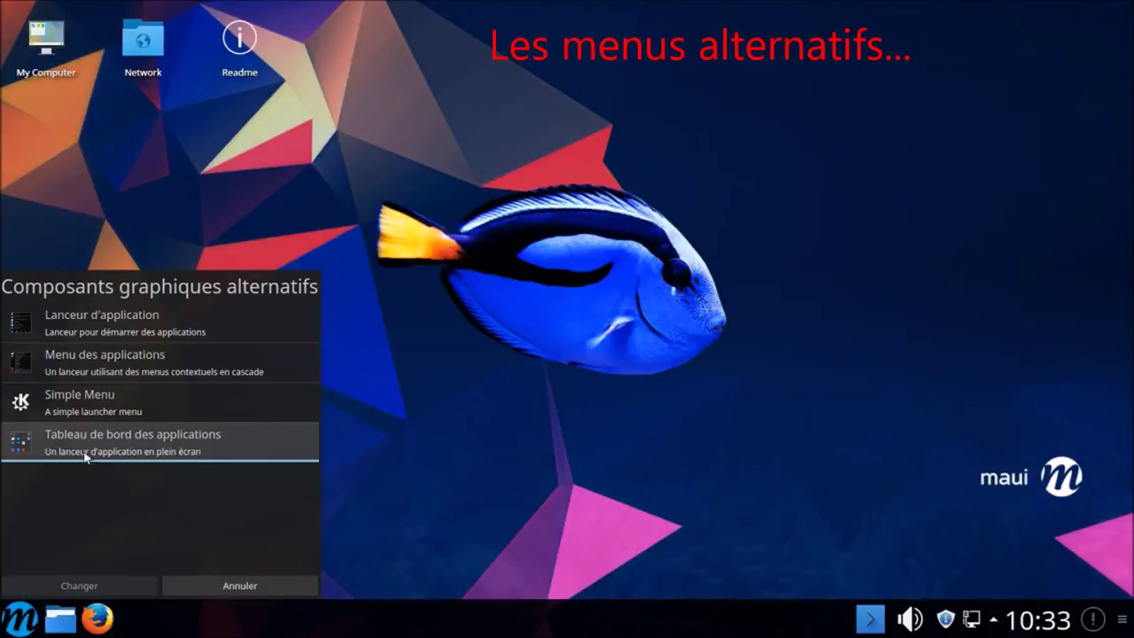
{"action": "left_click", "coordinate": [84, 404]}
{"action": "left_click", "coordinate": [53, 587]}
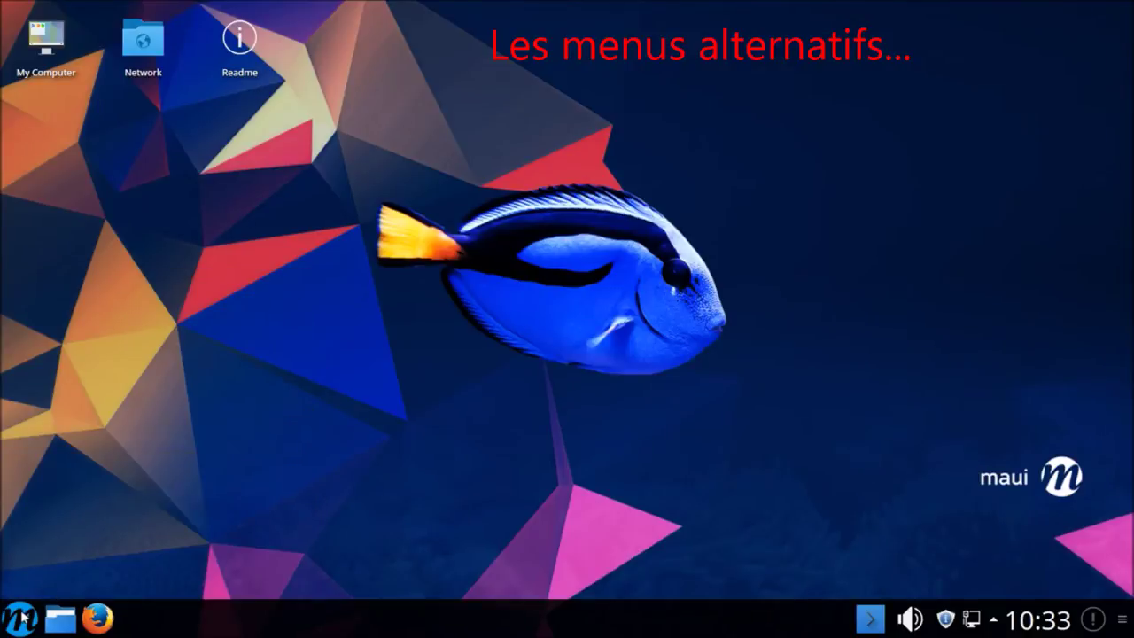
{"action": "left_click", "coordinate": [21, 617]}
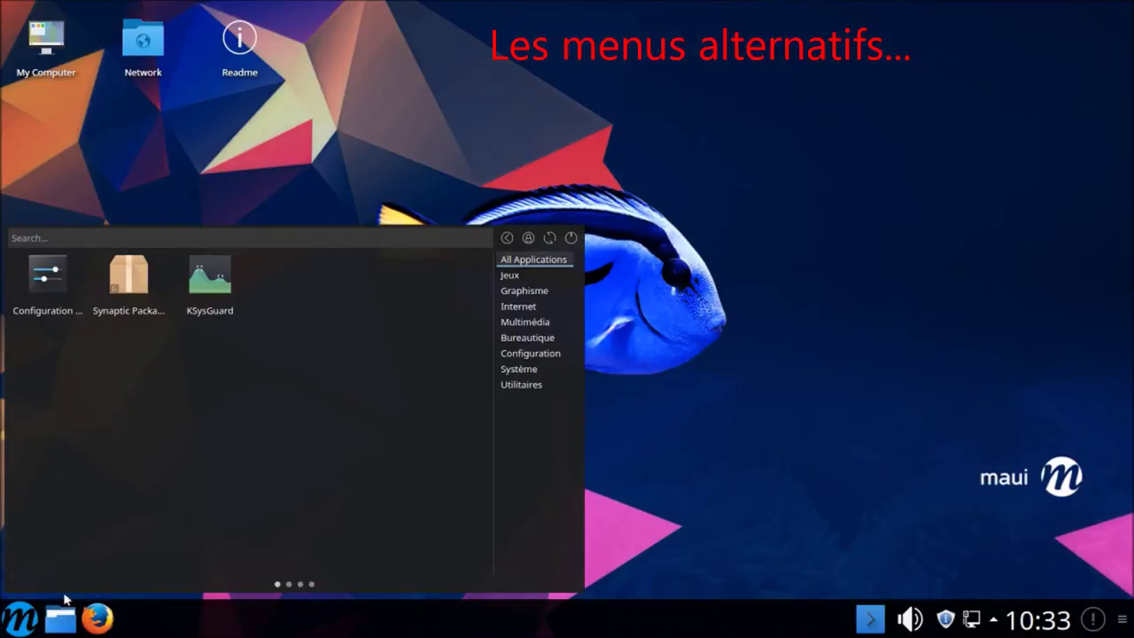
{"action": "mouse_move", "coordinate": [511, 279]}
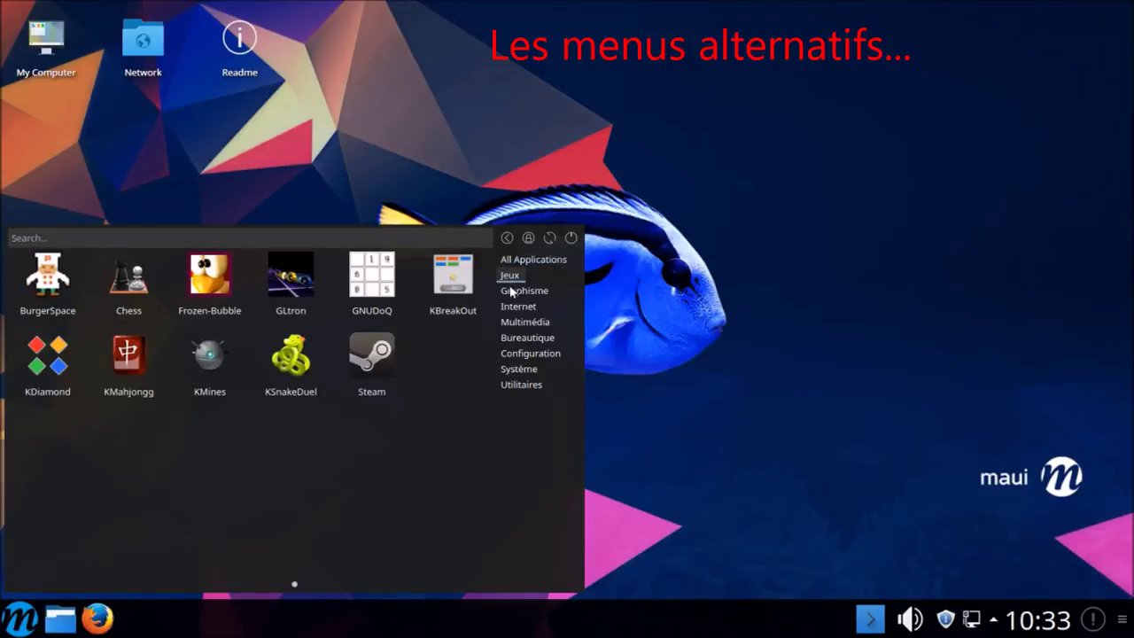
{"action": "mouse_move", "coordinate": [511, 326]}
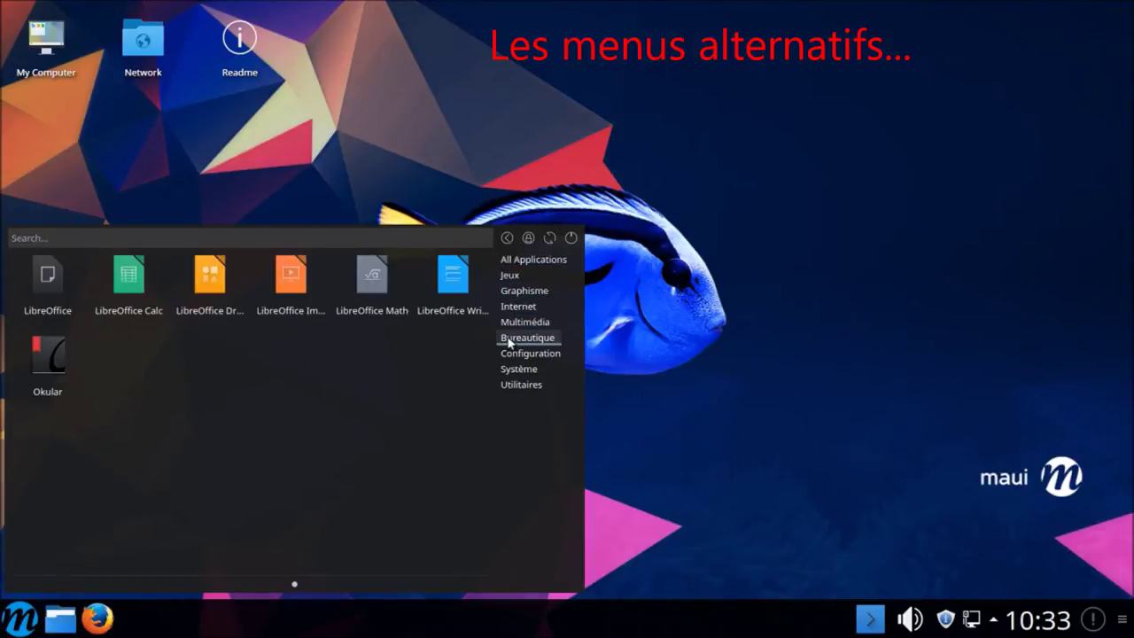
{"action": "mouse_move", "coordinate": [511, 390]}
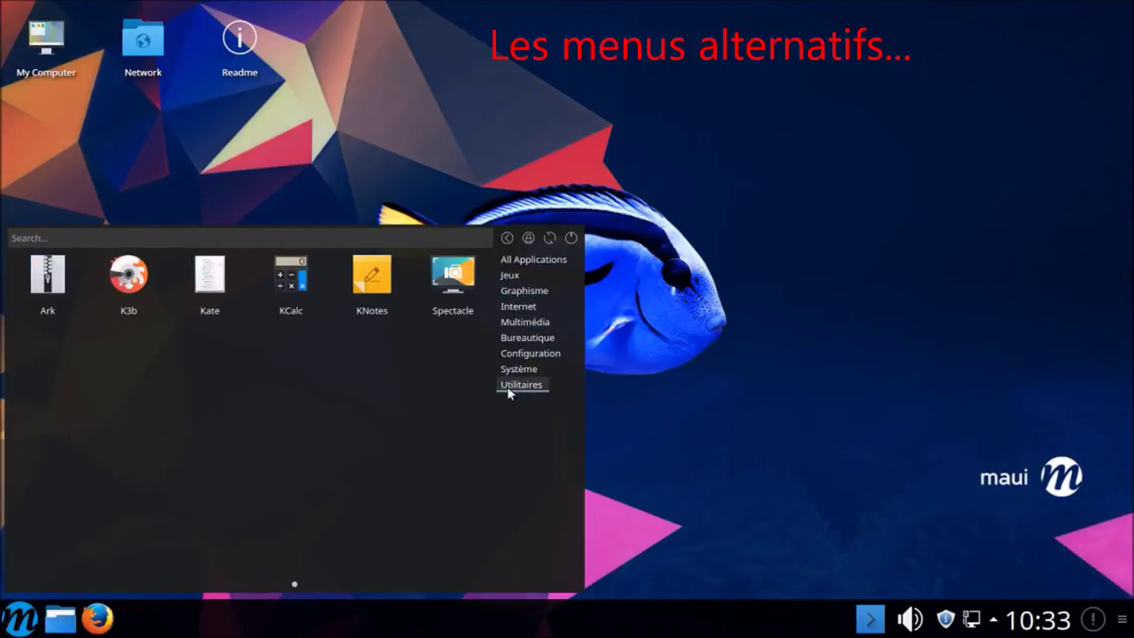
{"action": "left_click", "coordinate": [644, 536]}
Step: Change the application launcher to the cascading Menu des applications alternative and browse its category submenus
{"action": "right_click", "coordinate": [27, 614]}
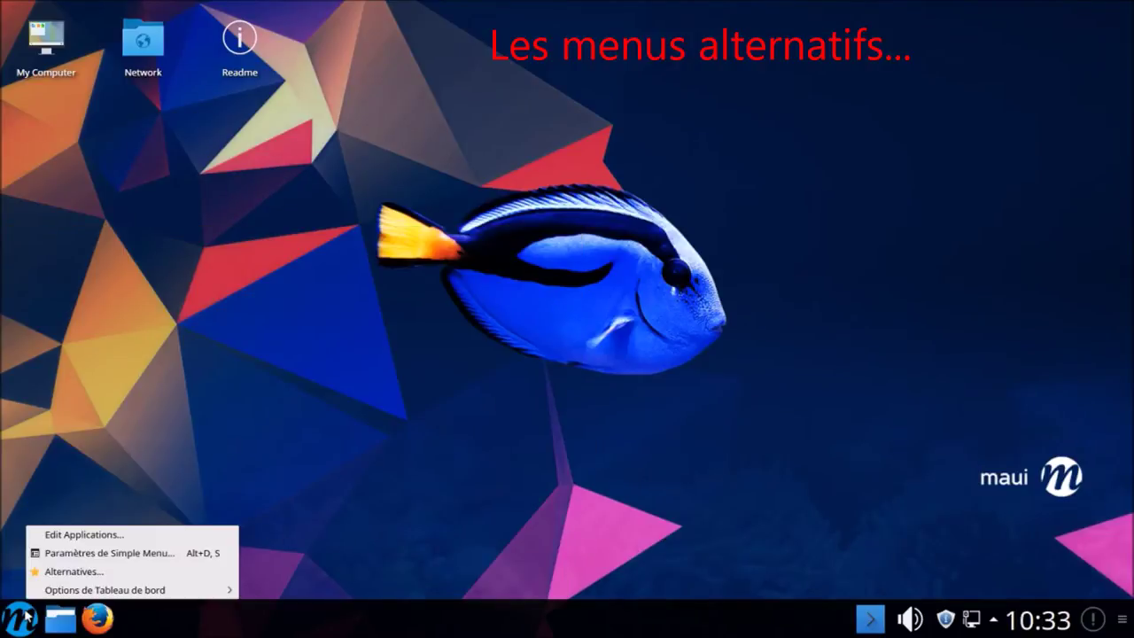
{"action": "left_click", "coordinate": [93, 568]}
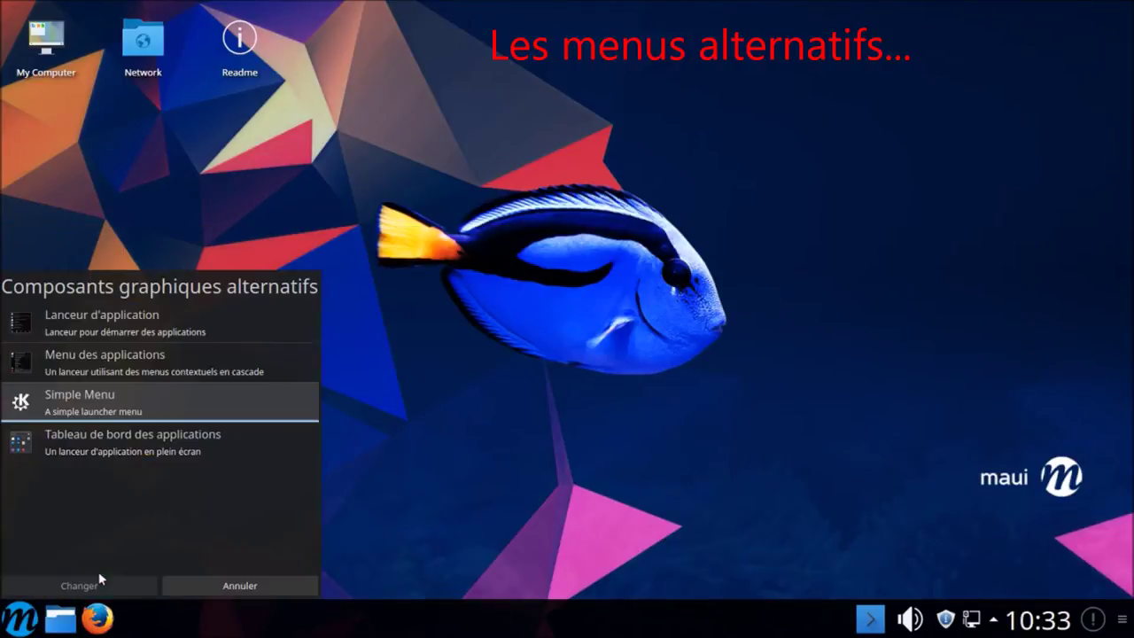
{"action": "left_click", "coordinate": [180, 374]}
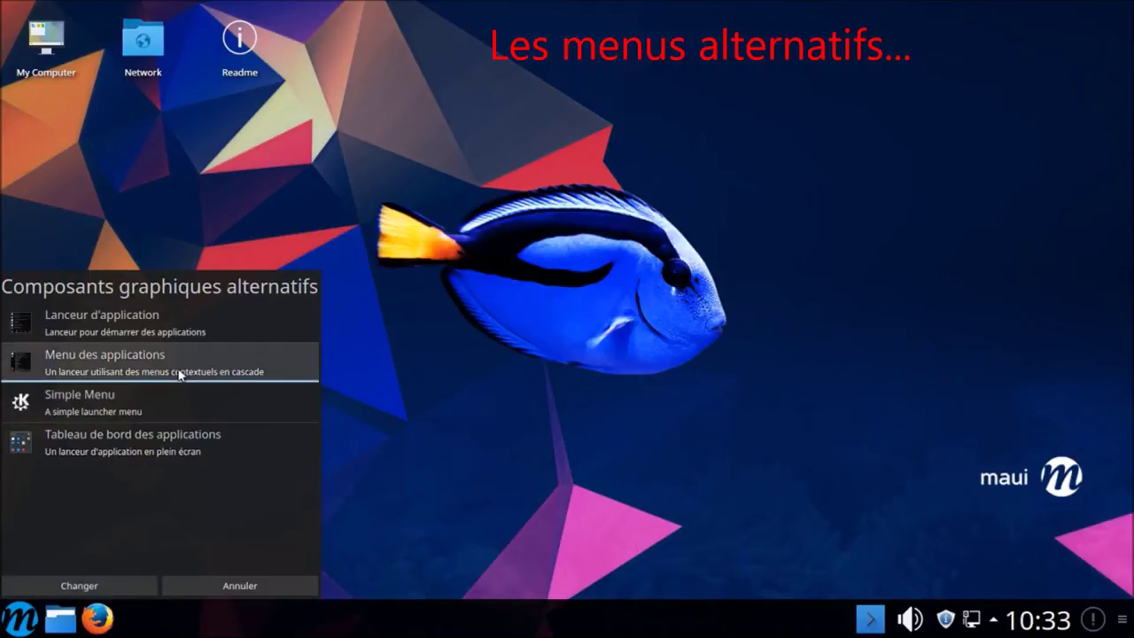
{"action": "left_click", "coordinate": [112, 581]}
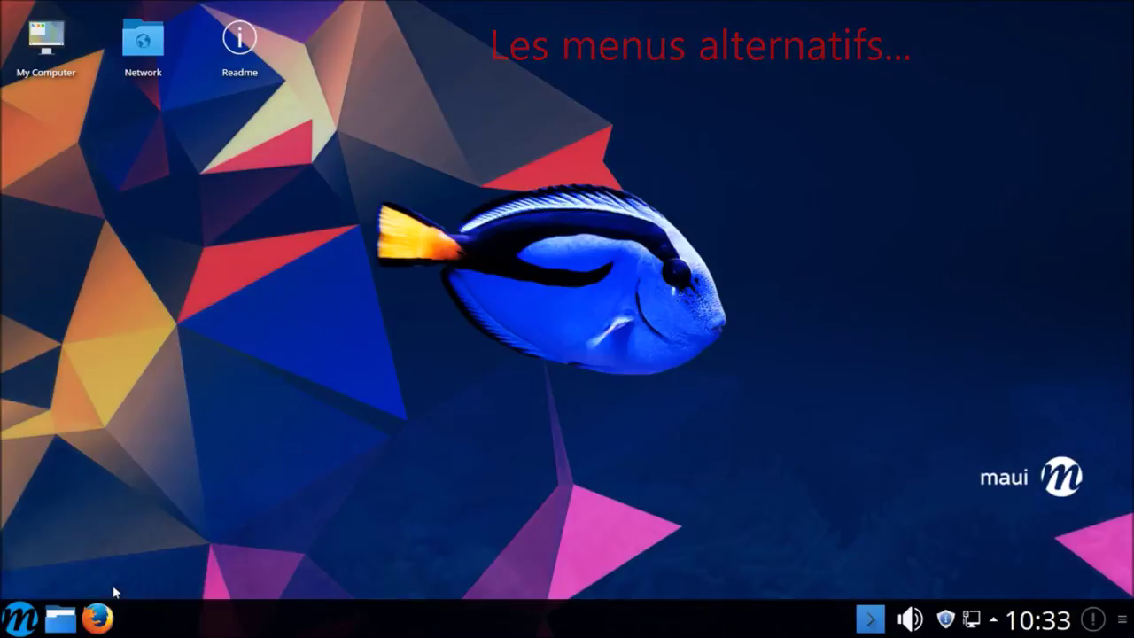
{"action": "left_click", "coordinate": [22, 615]}
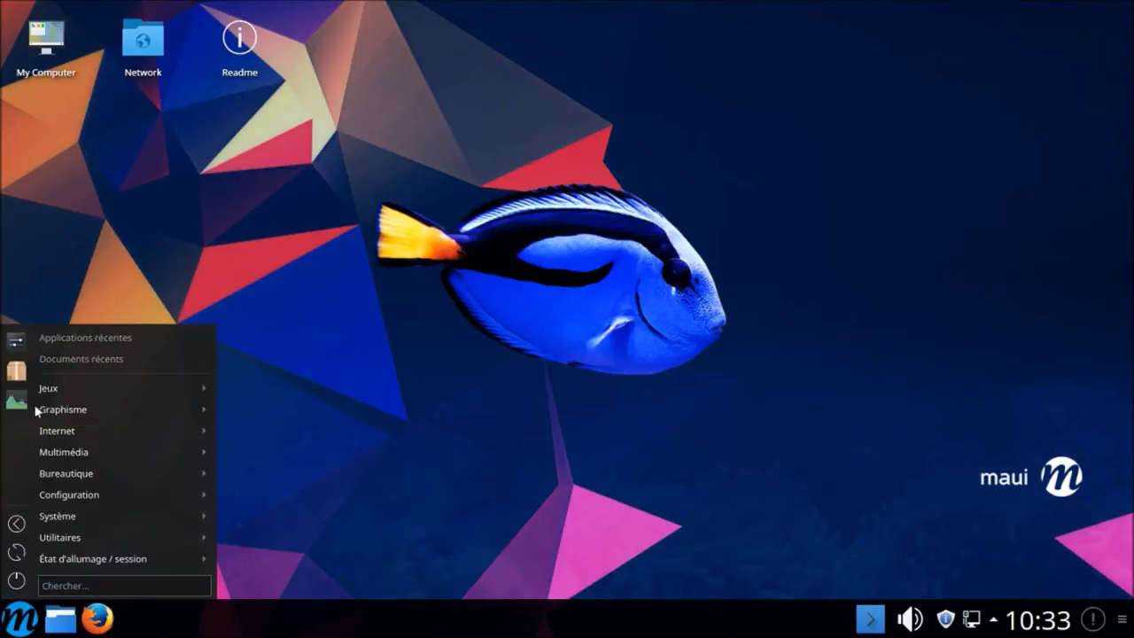
{"action": "mouse_move", "coordinate": [44, 396]}
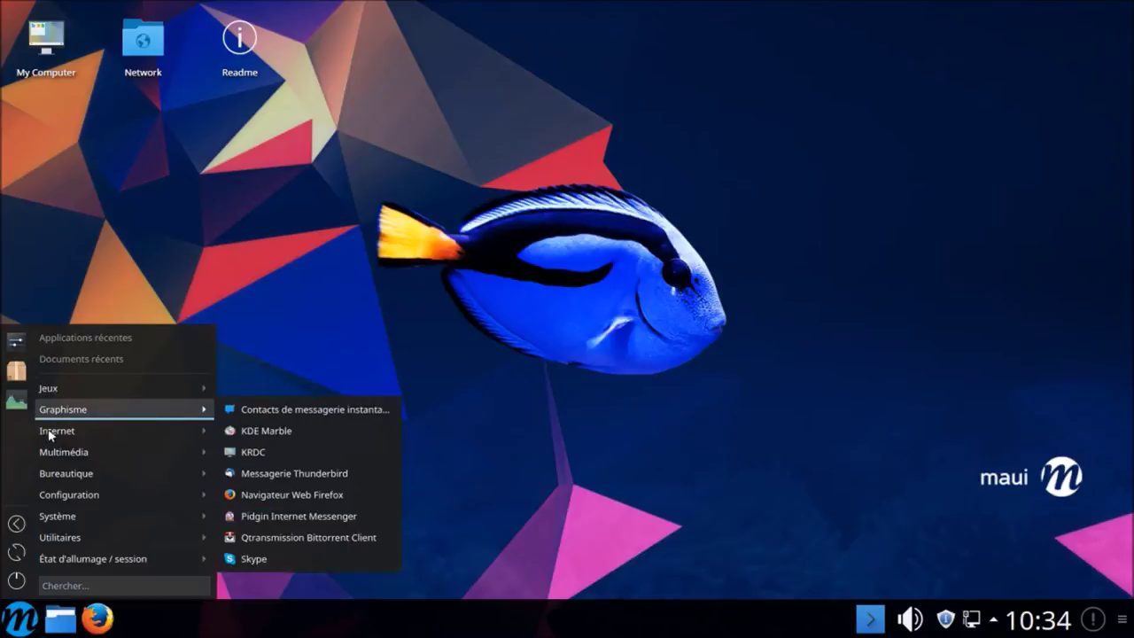
{"action": "mouse_move", "coordinate": [51, 459]}
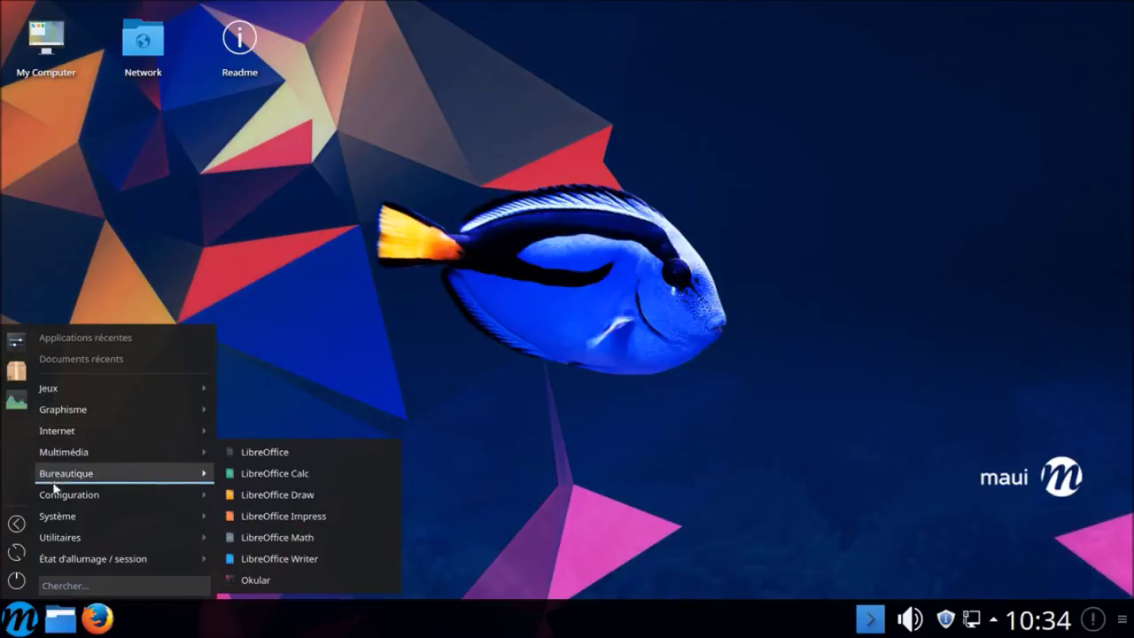
{"action": "mouse_move", "coordinate": [63, 544]}
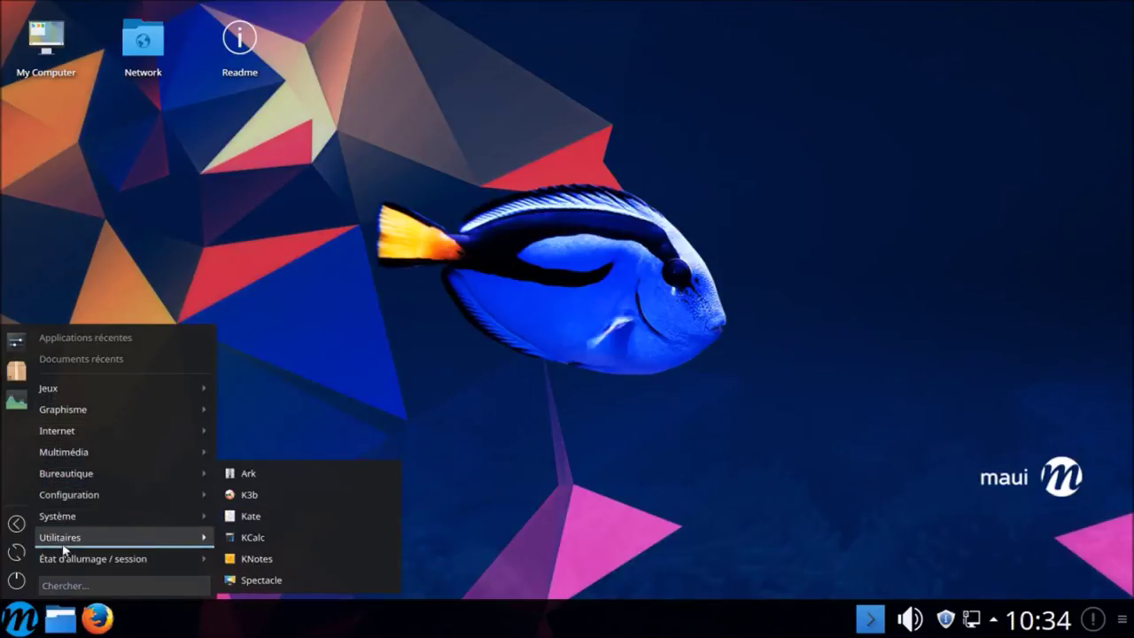
{"action": "mouse_move", "coordinate": [65, 563]}
{"action": "left_click", "coordinate": [246, 434]}
Step: Change the application launcher to the Lanceur d'application alternative and try to open it
{"action": "right_click", "coordinate": [22, 619]}
{"action": "left_click", "coordinate": [70, 571]}
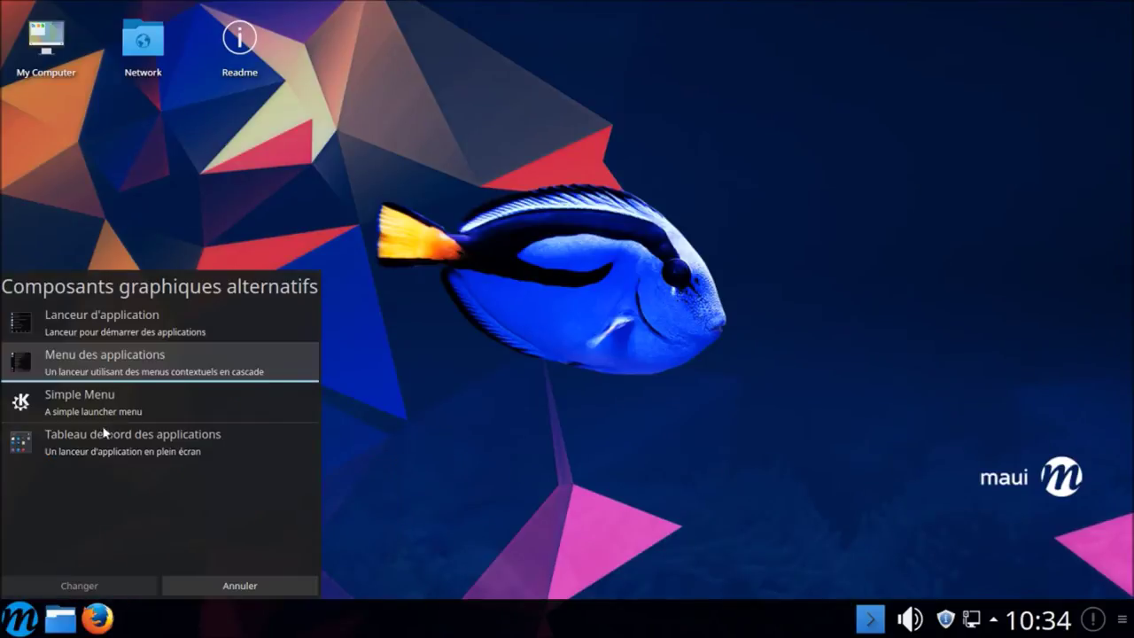
{"action": "left_click", "coordinate": [112, 326]}
{"action": "left_click", "coordinate": [119, 587]}
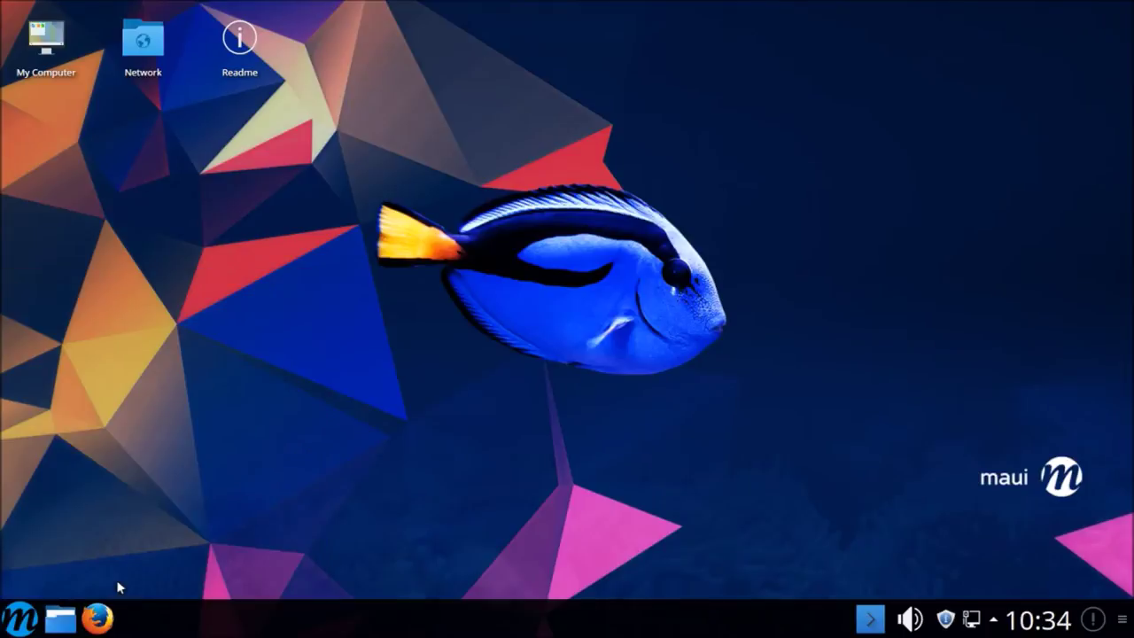
{"action": "left_click", "coordinate": [14, 618]}
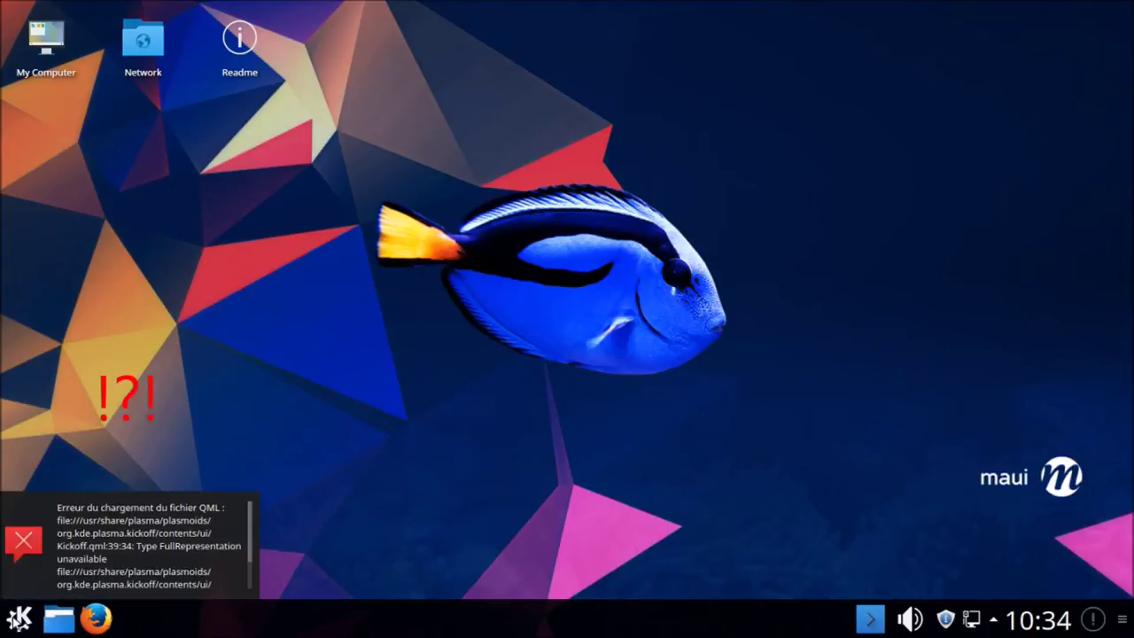
{"action": "left_click", "coordinate": [15, 620]}
{"action": "left_click", "coordinate": [19, 617]}
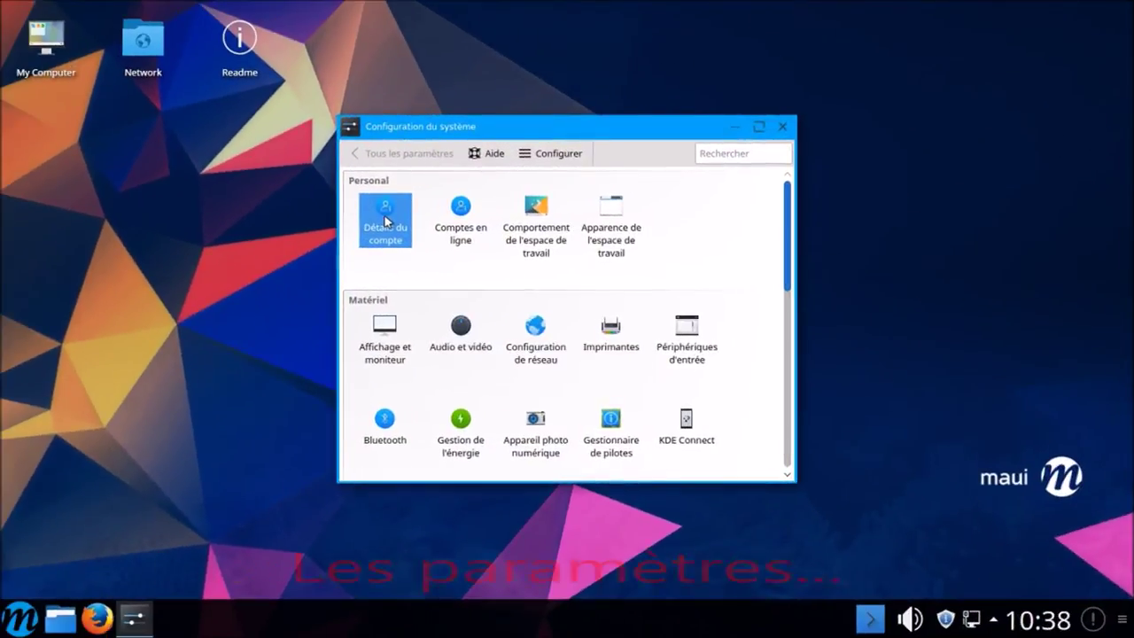
Step: Open the Détails du compte settings, maximize the window and view the Formats and Traductions pages
{"action": "left_click", "coordinate": [385, 220]}
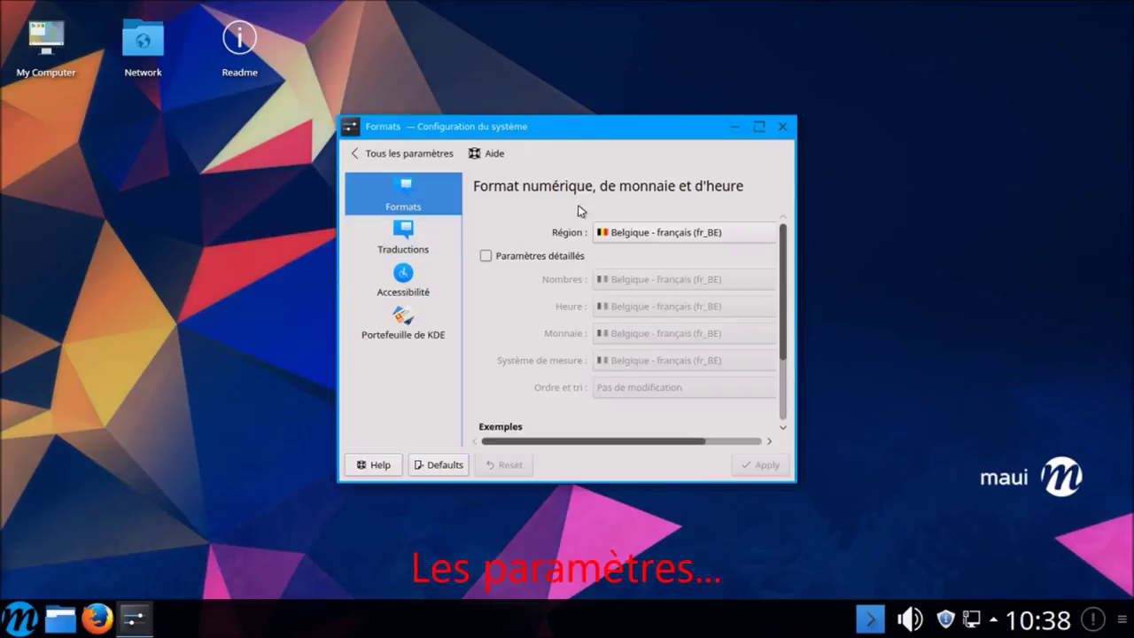
{"action": "left_click", "coordinate": [759, 129]}
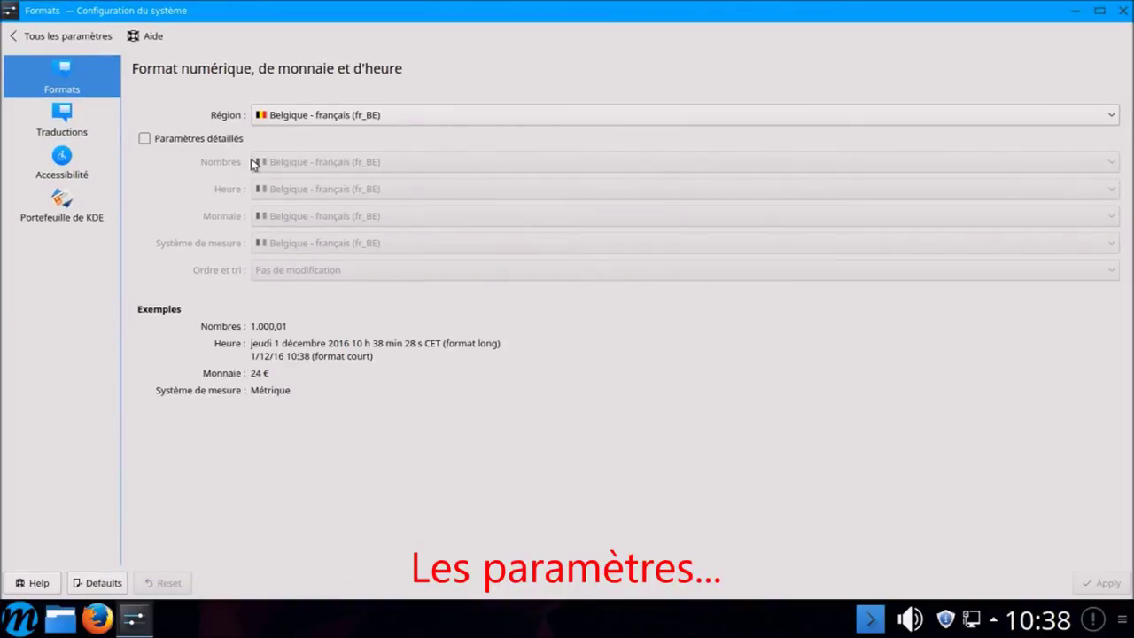
{"action": "left_click", "coordinate": [69, 129]}
Step: Look through the Accessibilité settings up to Screen Reader, and the preferences and access control of Portefeuille de KDE
{"action": "left_click", "coordinate": [63, 163]}
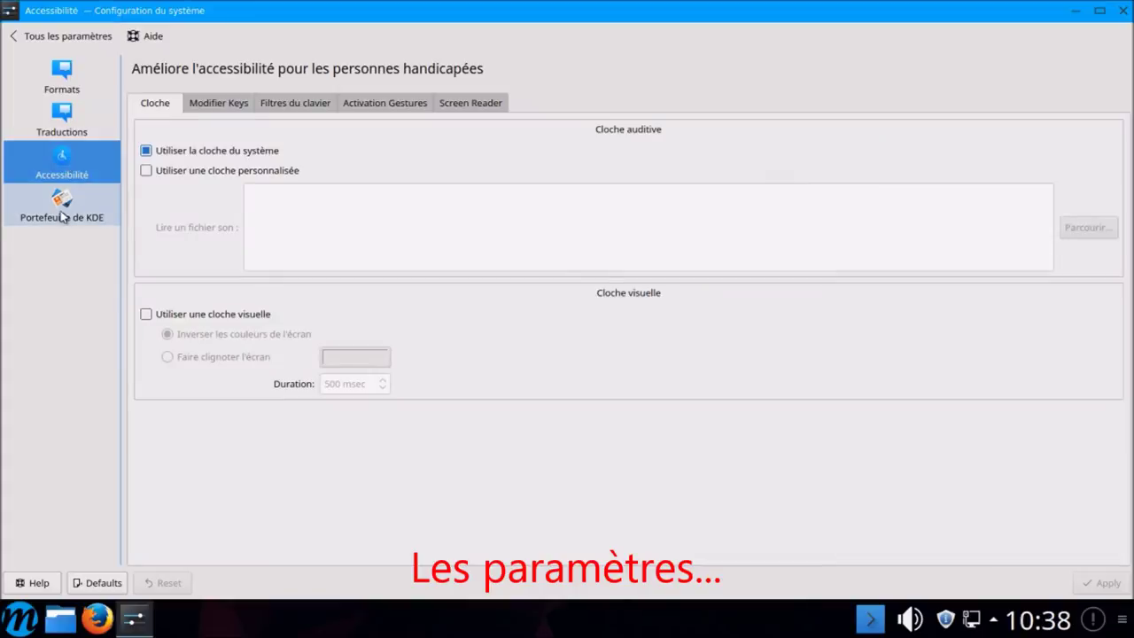
{"action": "left_click", "coordinate": [217, 106]}
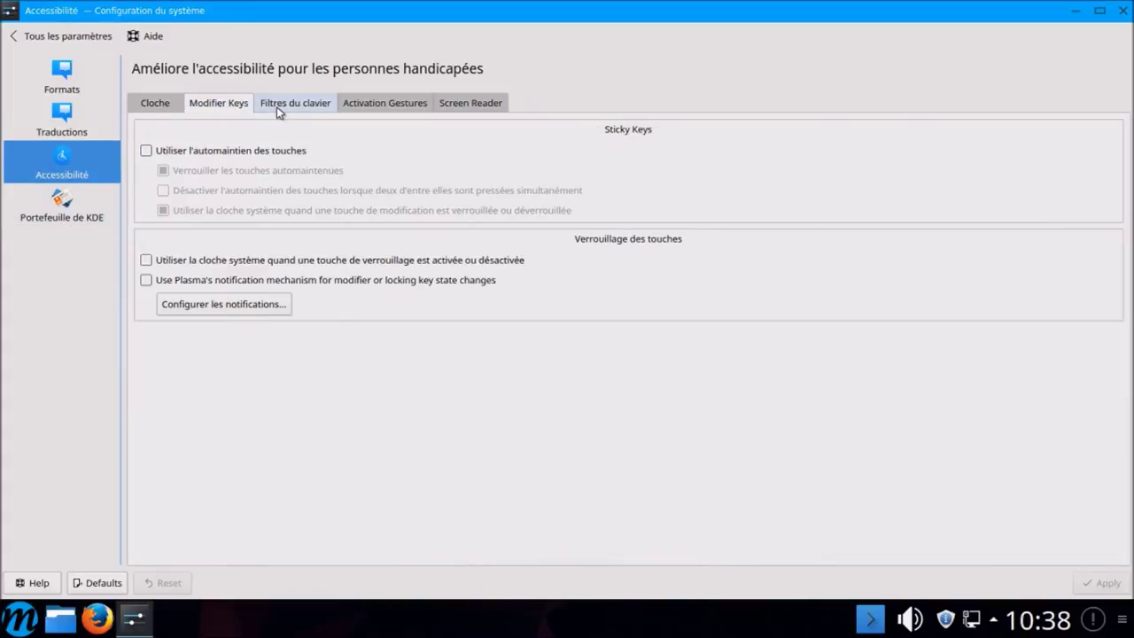
{"action": "left_click", "coordinate": [277, 106]}
{"action": "left_click", "coordinate": [371, 107]}
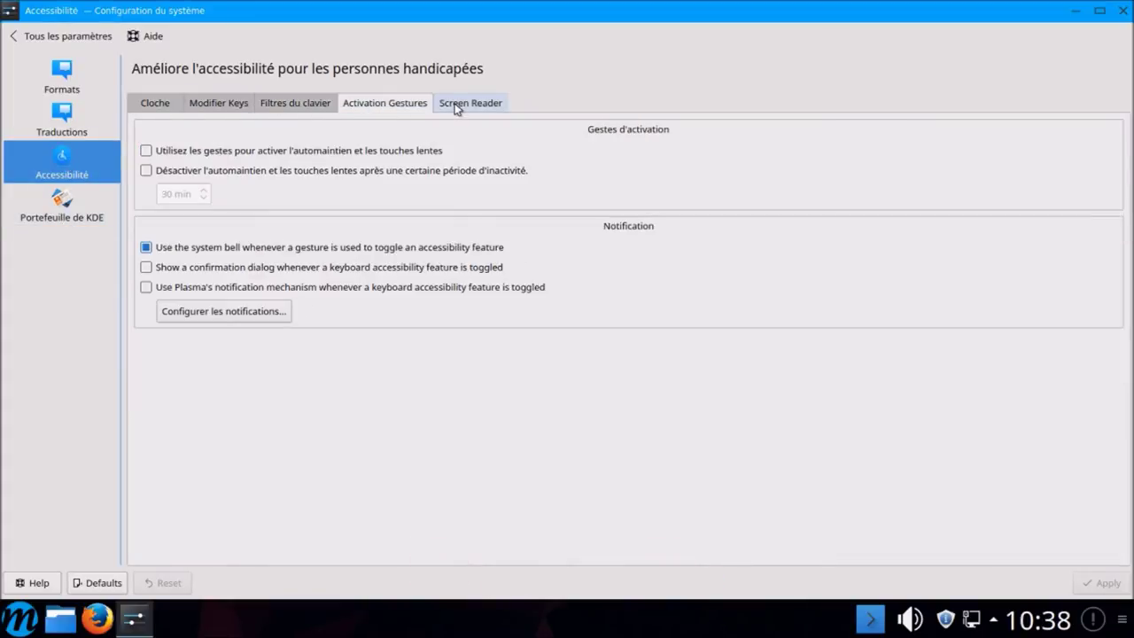
{"action": "left_click", "coordinate": [460, 106]}
{"action": "left_click", "coordinate": [66, 205]}
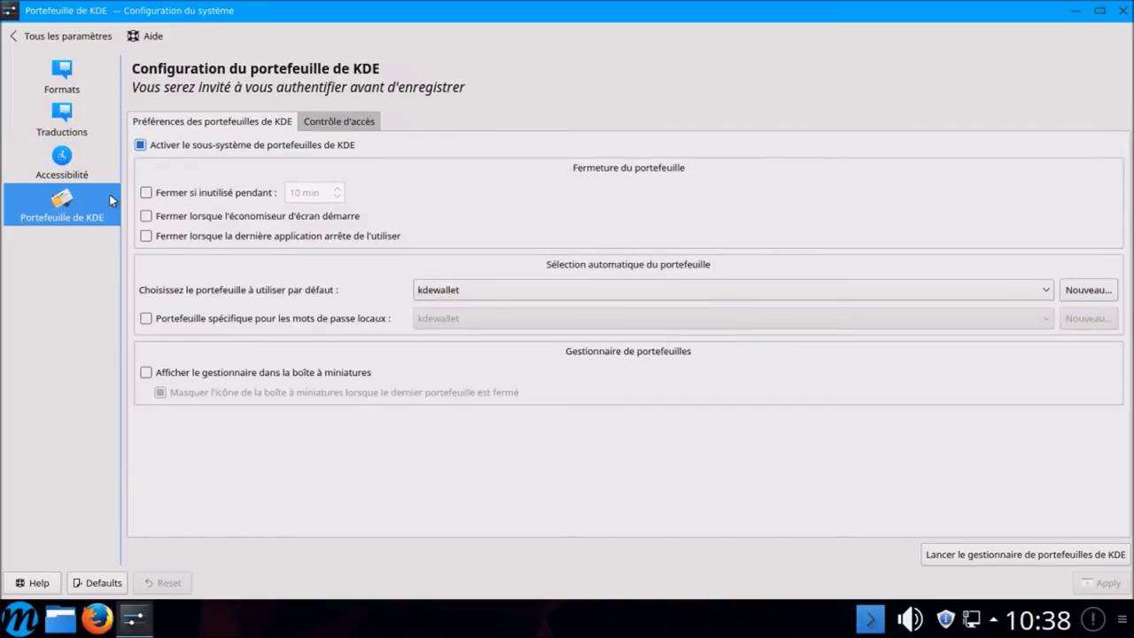
{"action": "left_click", "coordinate": [326, 127]}
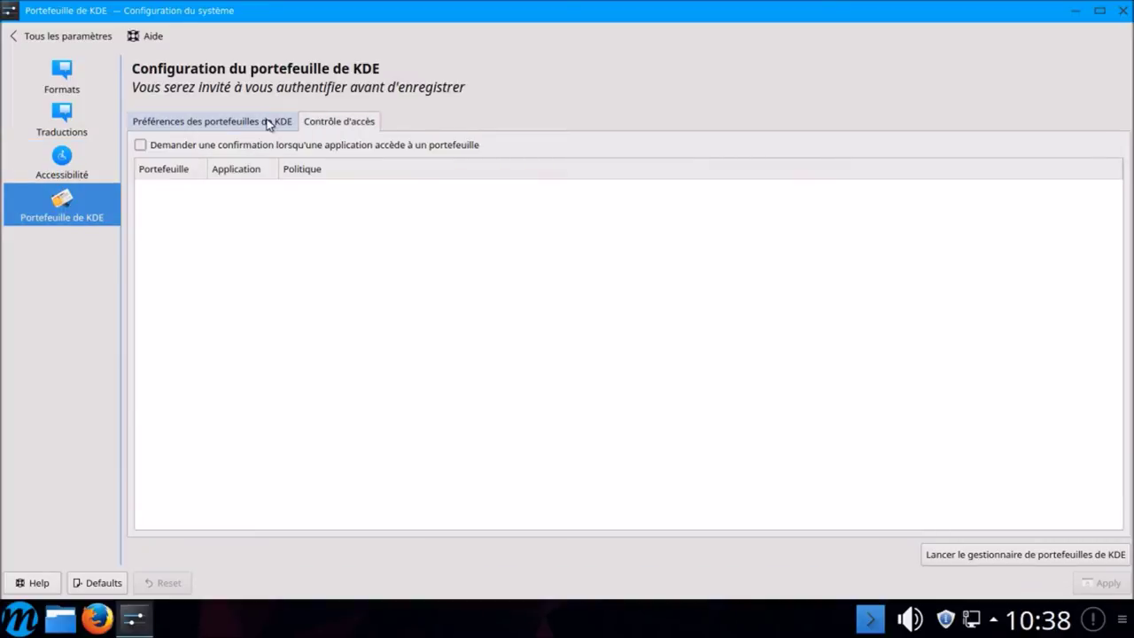
Step: Go back to all settings, open Comptes en ligne and list the account types that can be created
{"action": "left_click", "coordinate": [96, 39]}
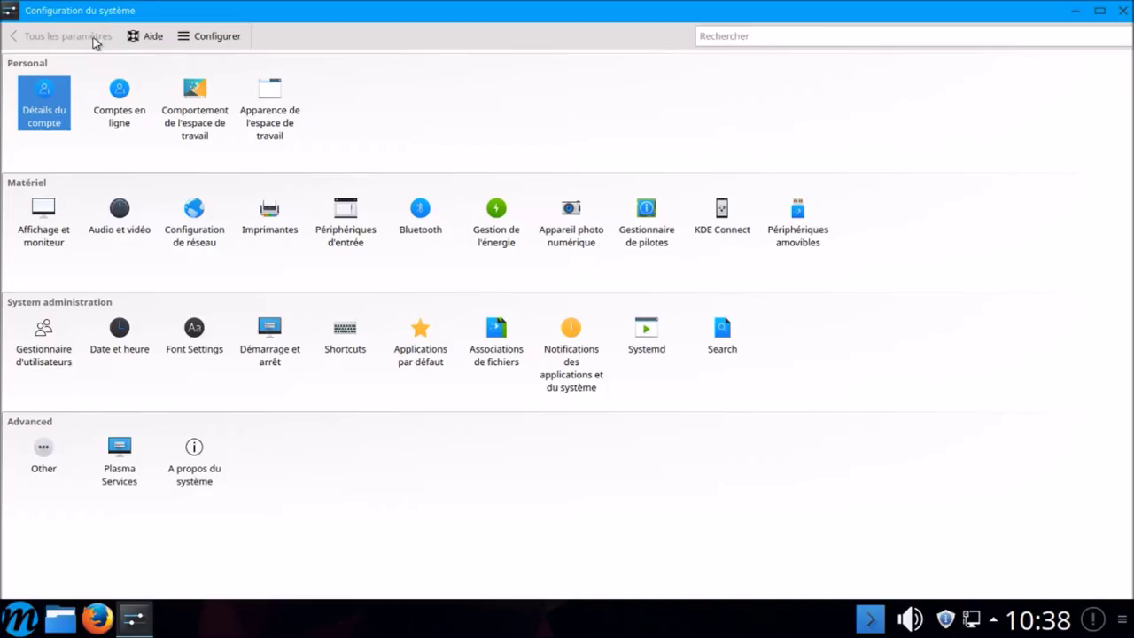
{"action": "left_click", "coordinate": [112, 90]}
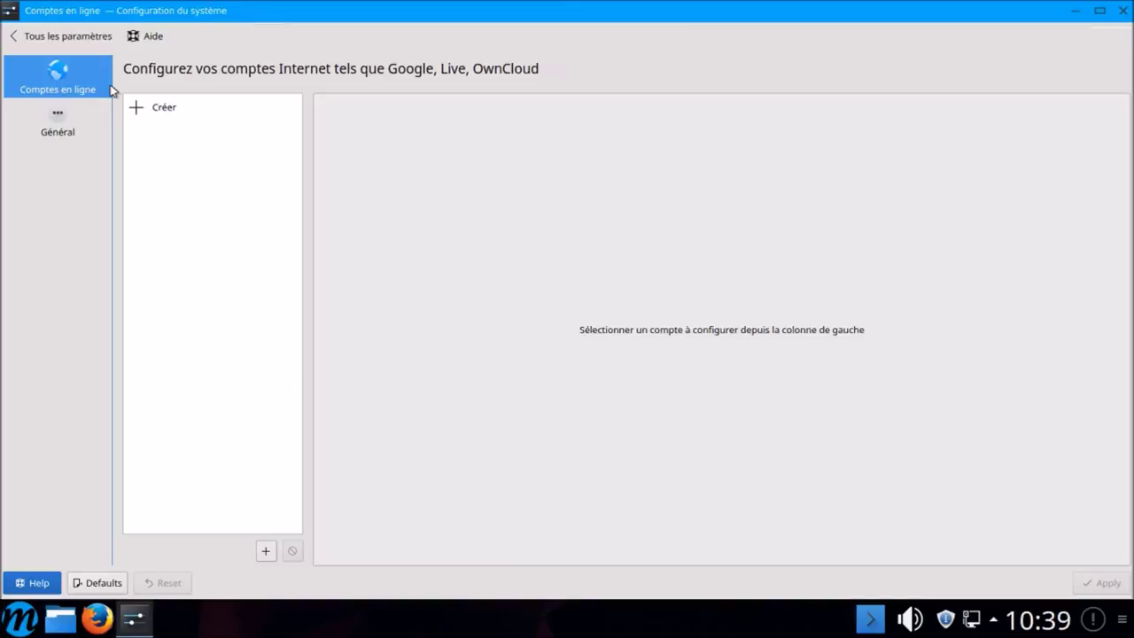
{"action": "left_click", "coordinate": [156, 113]}
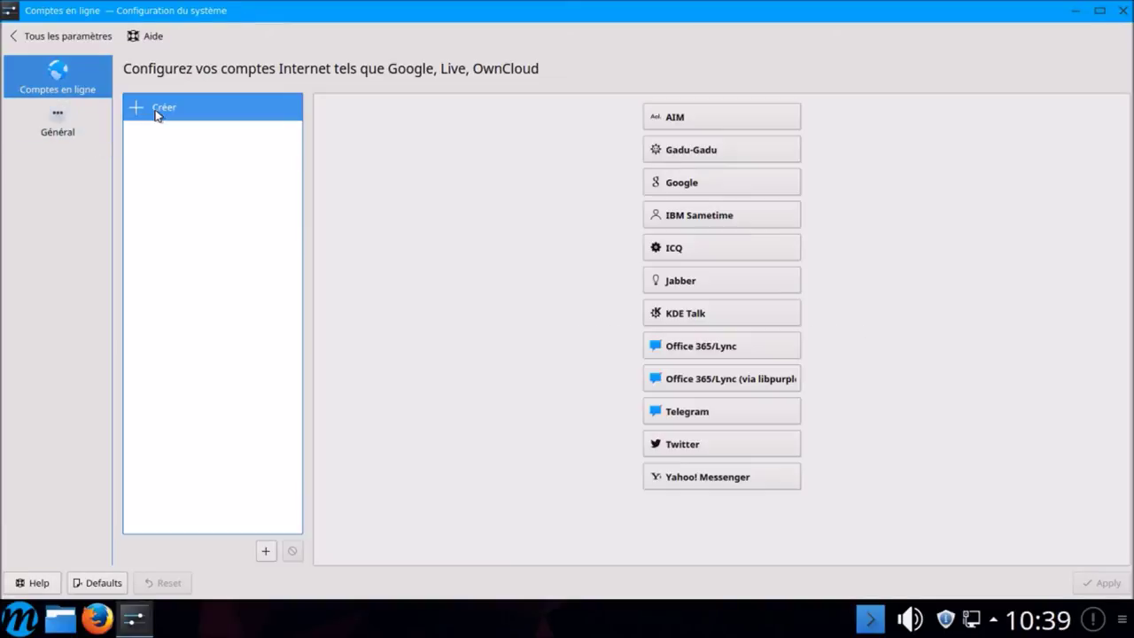
Step: View the Général messaging settings, and the Compositeur and Effets de bureau pages of Comportement de l'espace de travail
{"action": "left_click", "coordinate": [62, 124]}
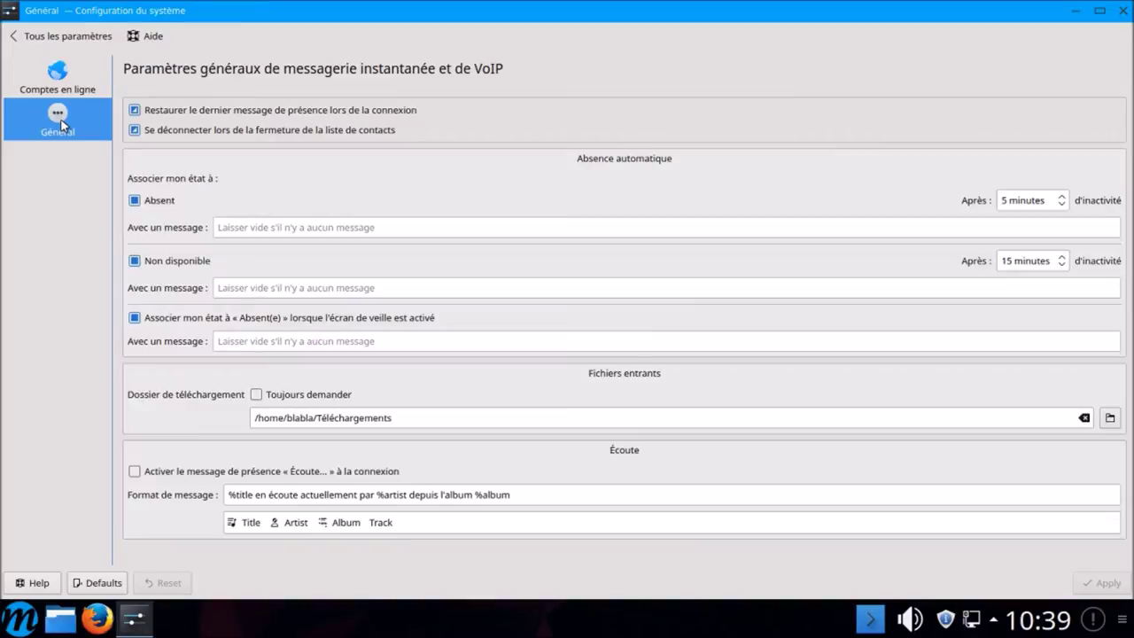
{"action": "left_click", "coordinate": [62, 38]}
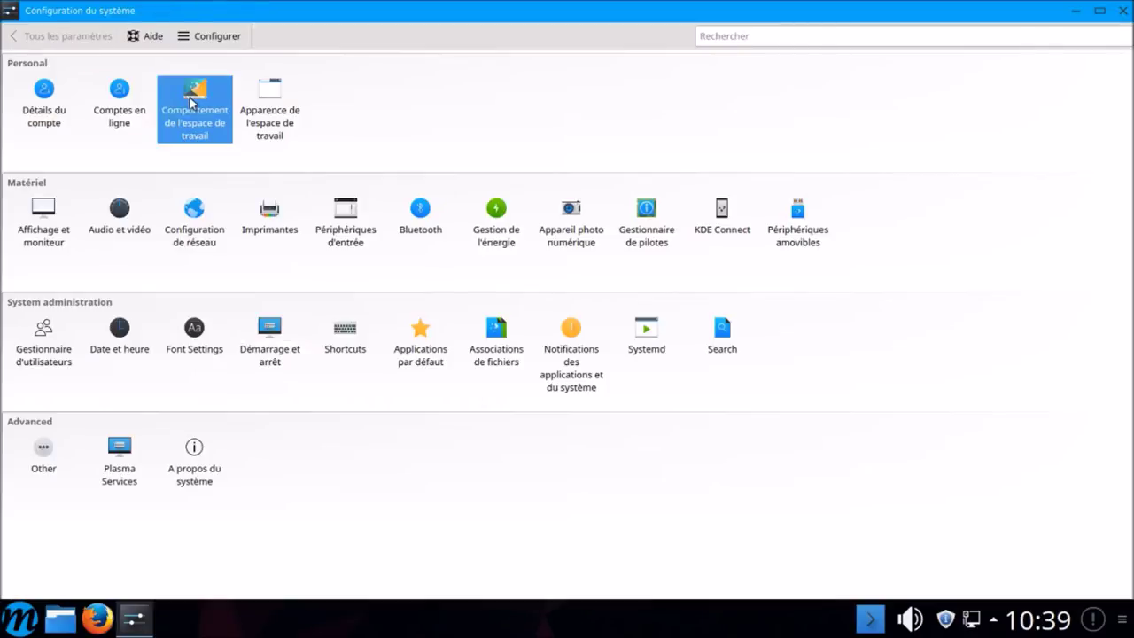
{"action": "left_click", "coordinate": [190, 97]}
{"action": "left_click", "coordinate": [74, 124]}
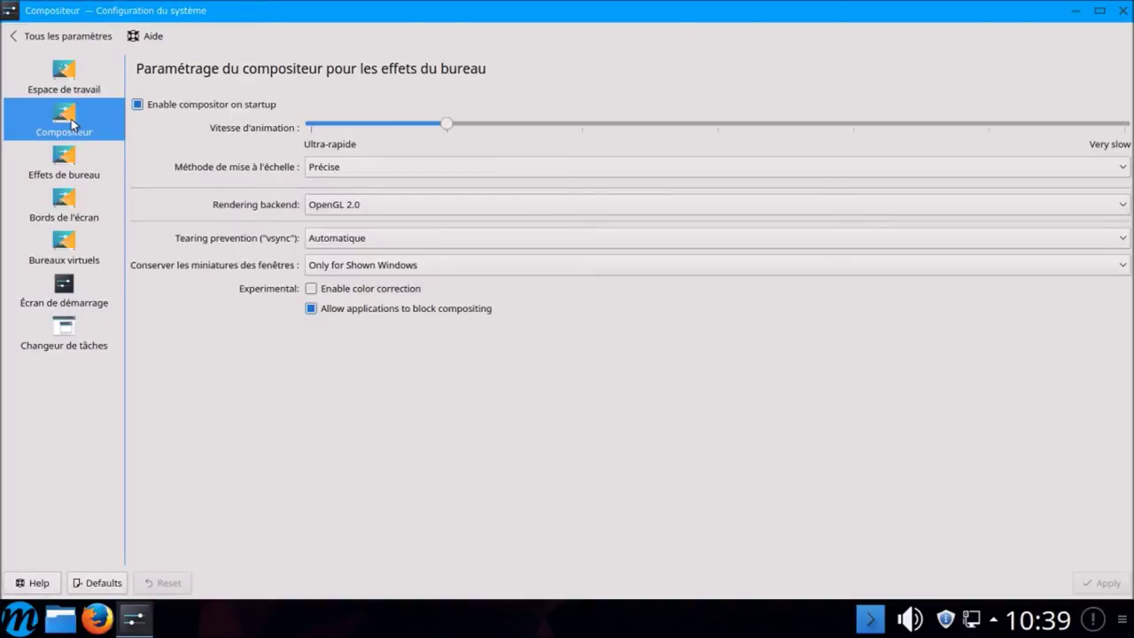
{"action": "left_click", "coordinate": [67, 158]}
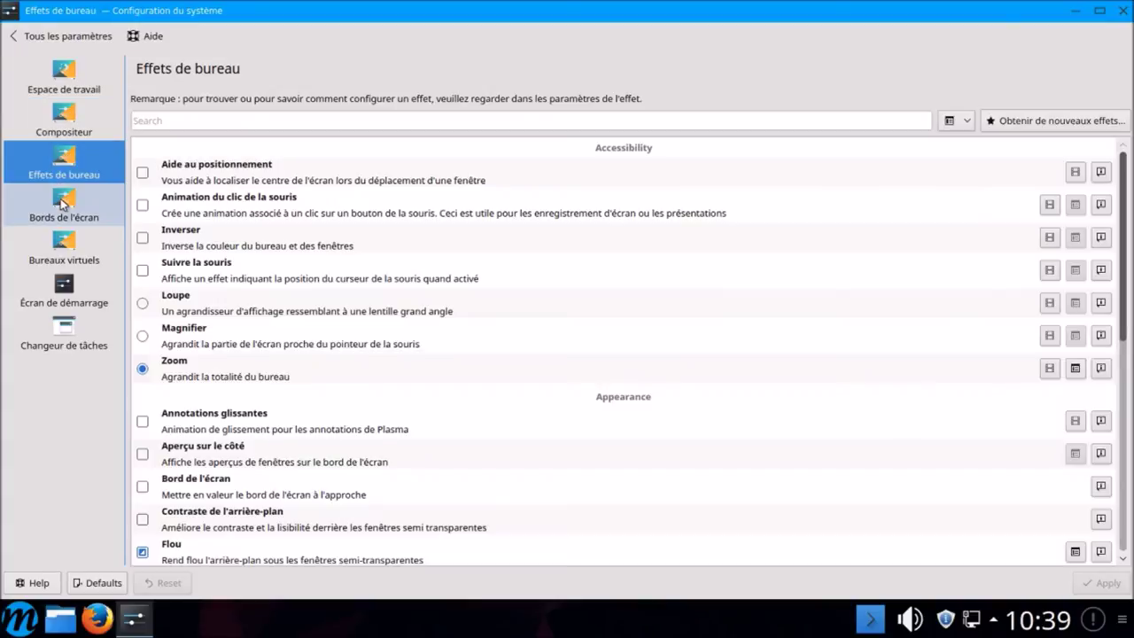
Step: View the Bords de l'écran, Bureaux virtuels, Écran de démarrage and Changeur de tâches pages and return to all settings
{"action": "left_click", "coordinate": [63, 204]}
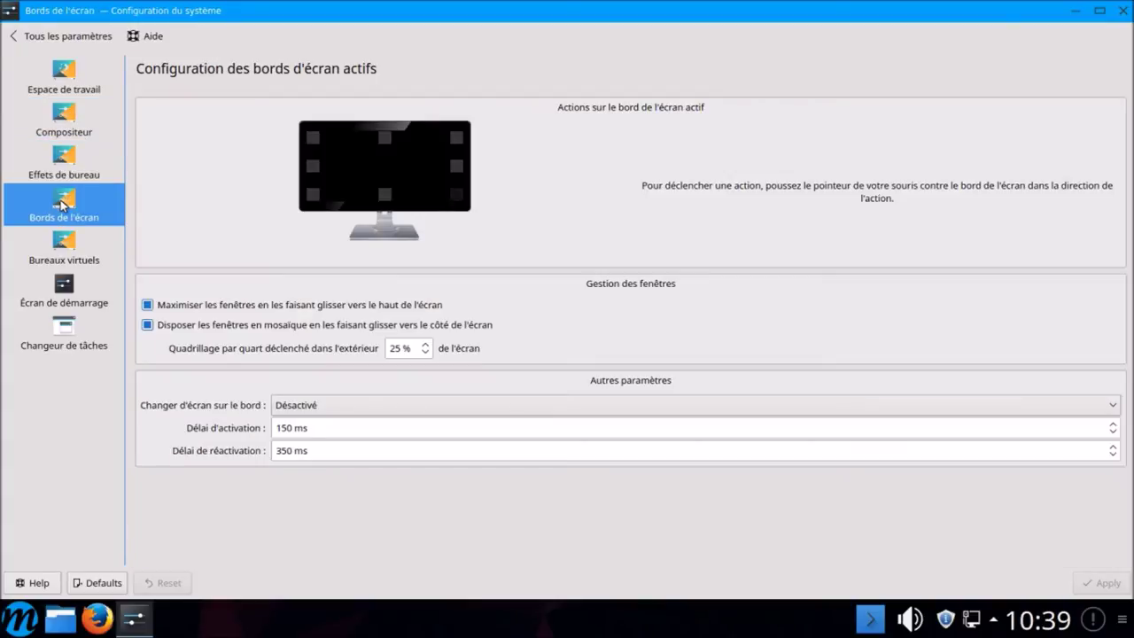
{"action": "left_click", "coordinate": [70, 261]}
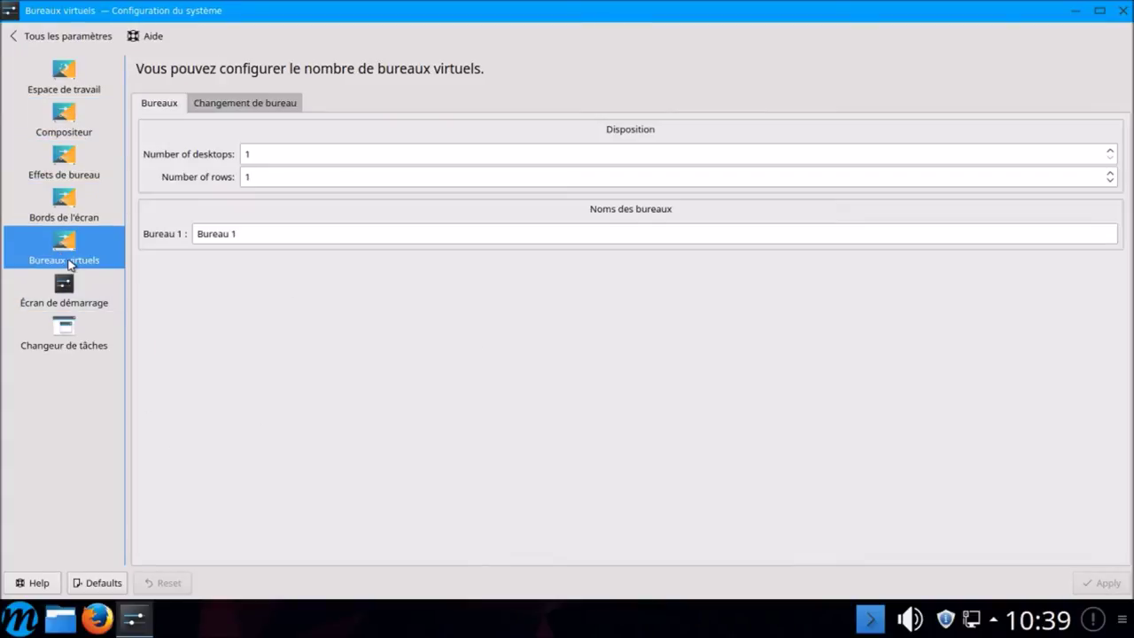
{"action": "left_click", "coordinate": [63, 298]}
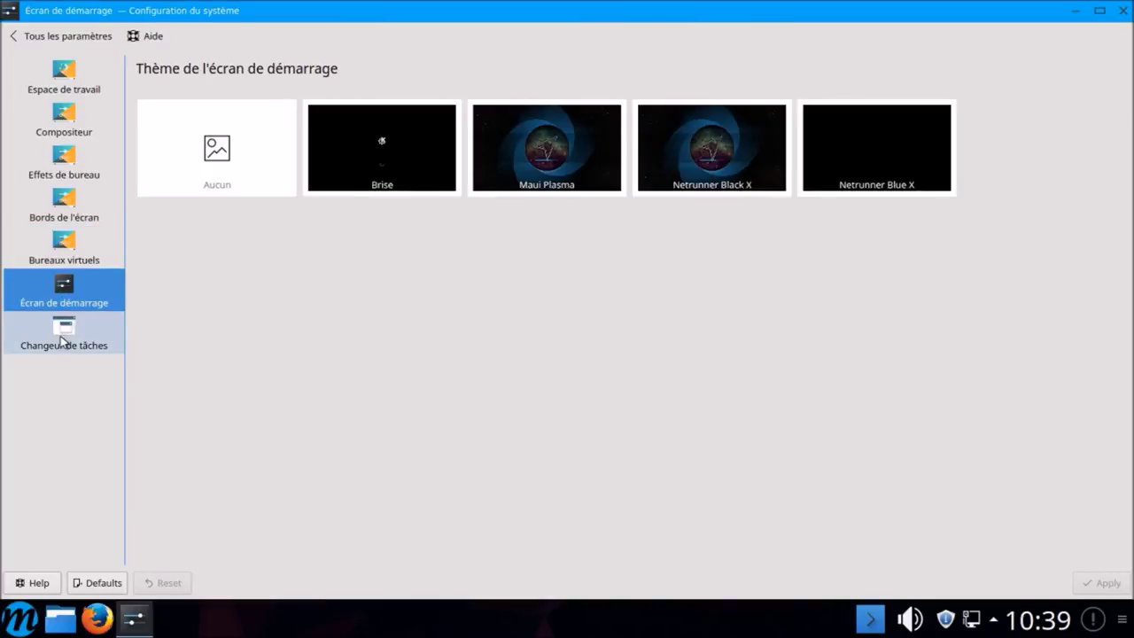
{"action": "left_click", "coordinate": [62, 341]}
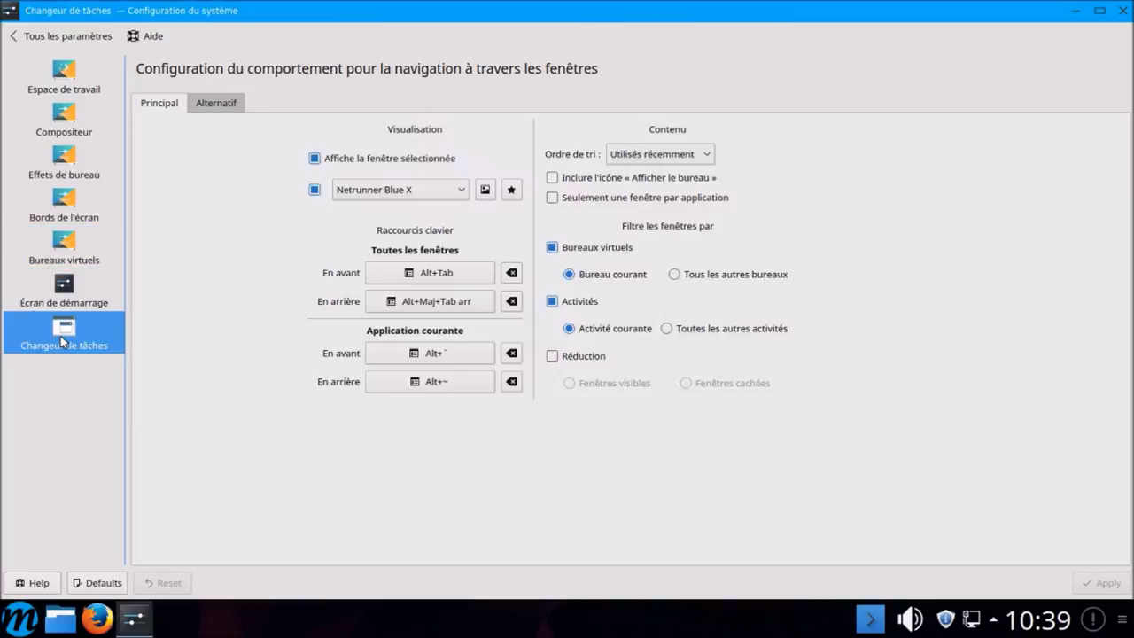
{"action": "left_click", "coordinate": [53, 37]}
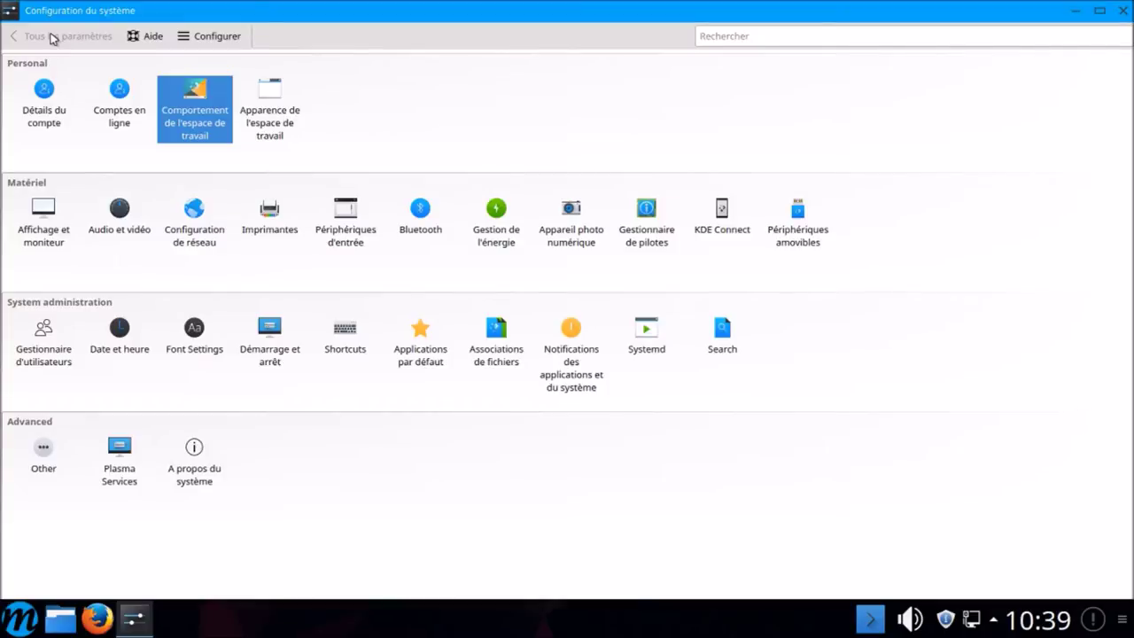
Step: Open Apparence de l'espace de travail, apply the Netrunner Blue X look and check the main menu with it
{"action": "left_click", "coordinate": [264, 105]}
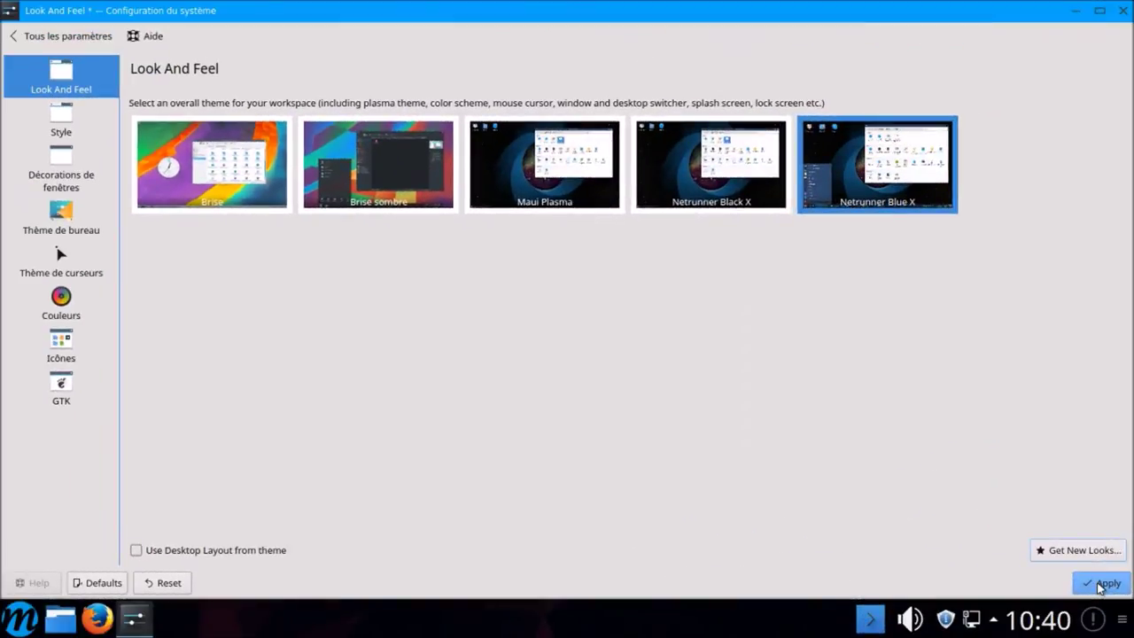
{"action": "left_click", "coordinate": [986, 547]}
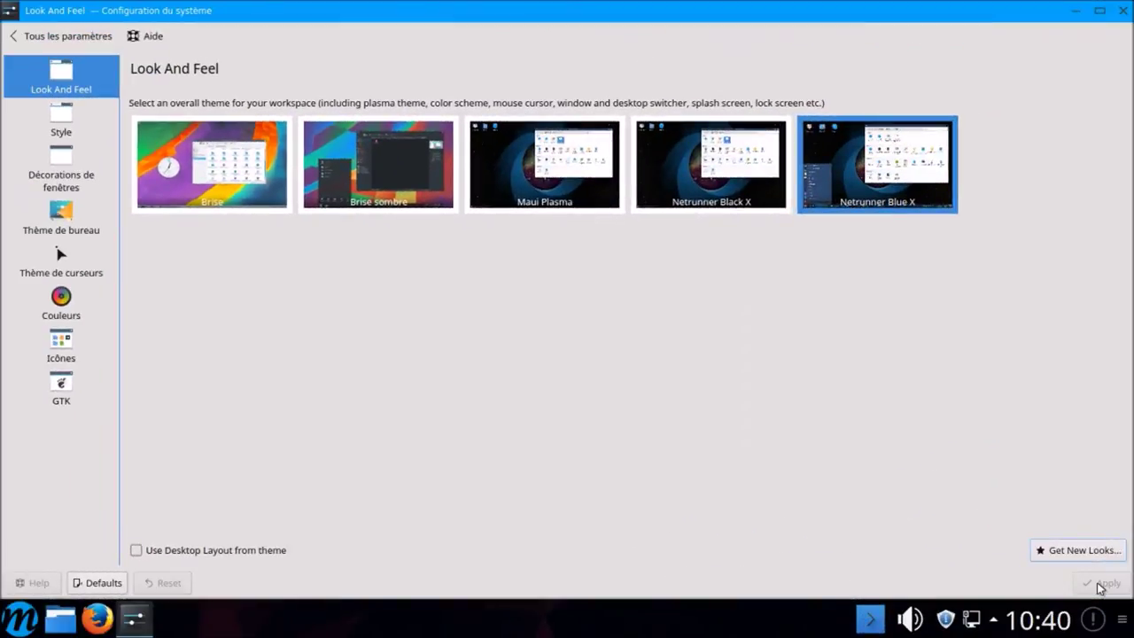
{"action": "left_click", "coordinate": [14, 623]}
{"action": "left_click", "coordinate": [14, 623]}
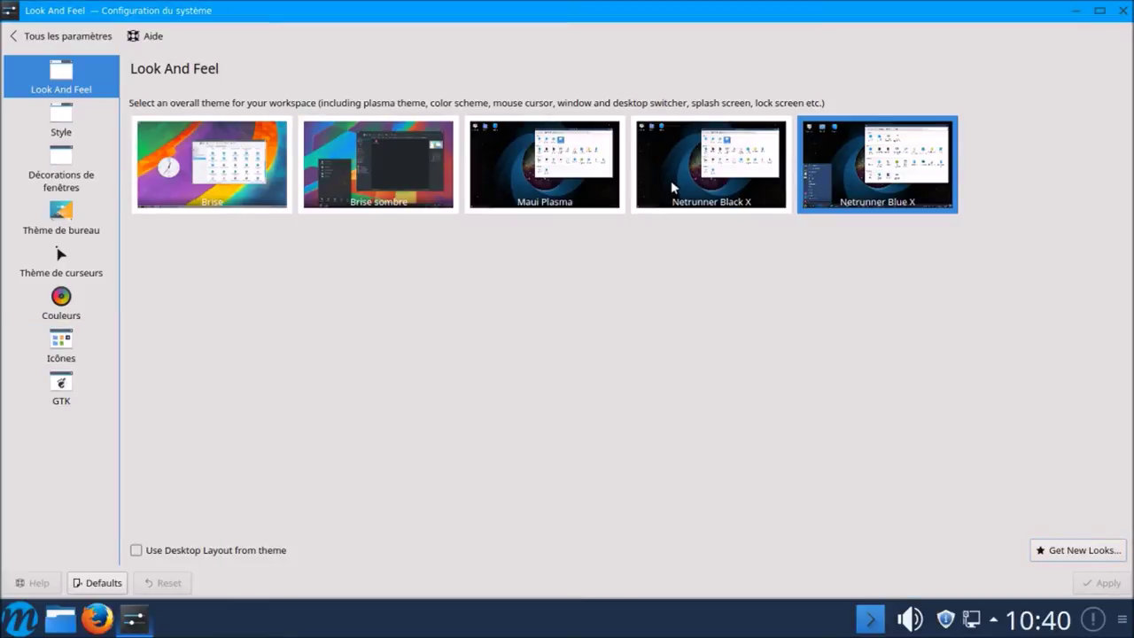
Step: Apply the Netrunner Black X look and check the main menu with it
{"action": "left_click", "coordinate": [699, 205]}
{"action": "left_click", "coordinate": [1089, 586]}
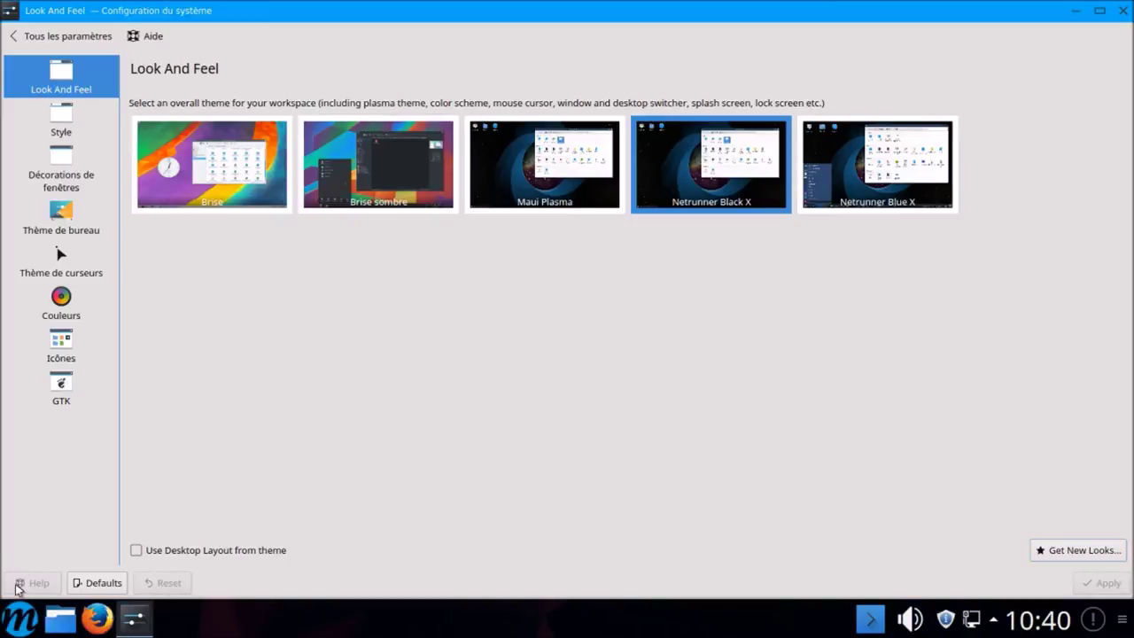
{"action": "left_click", "coordinate": [21, 625]}
{"action": "left_click", "coordinate": [21, 625]}
Step: Apply the Maui Plasma look and check the main menu with it
{"action": "left_click", "coordinate": [572, 202]}
{"action": "left_click", "coordinate": [1106, 587]}
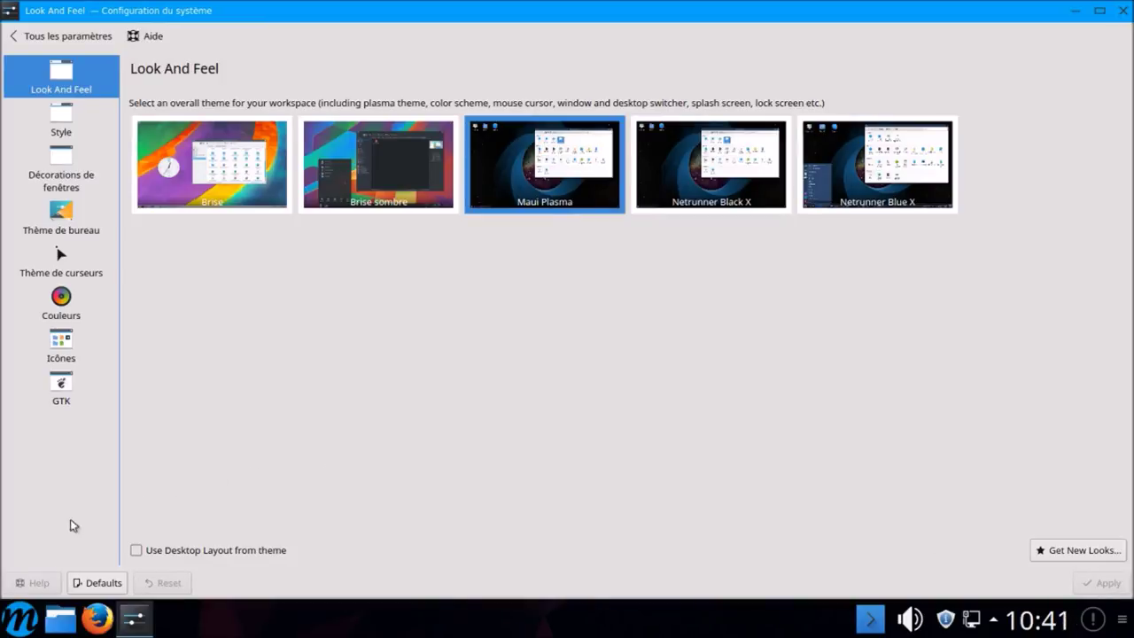
{"action": "left_click", "coordinate": [19, 618]}
{"action": "left_click", "coordinate": [20, 618]}
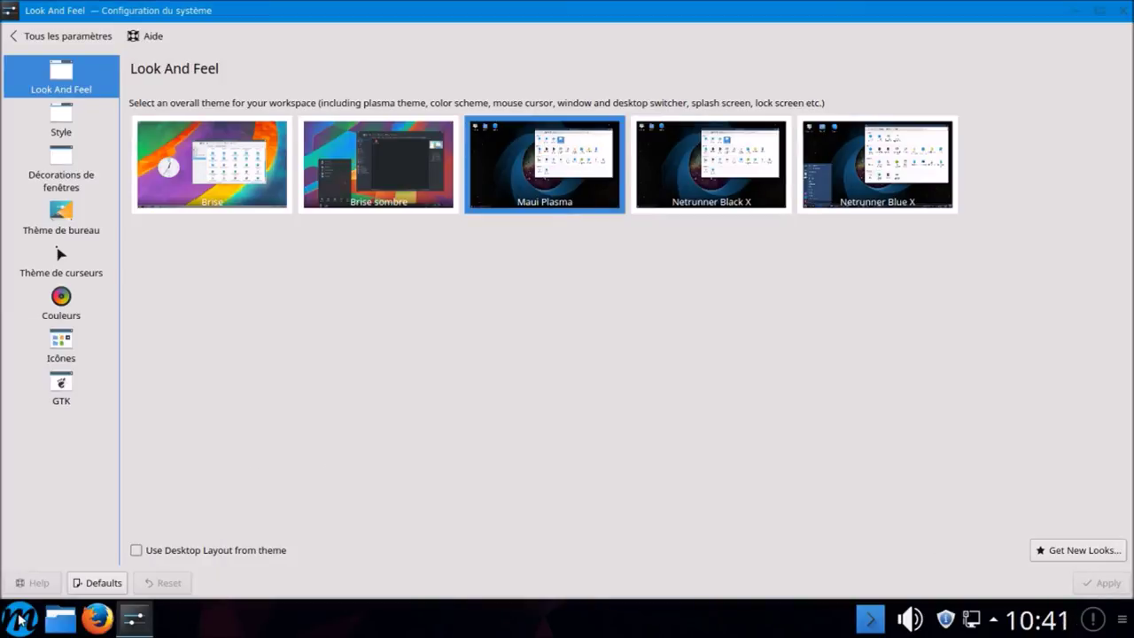
Step: Apply the Brise sombre look and check the main menu with it
{"action": "left_click", "coordinate": [410, 193]}
{"action": "left_click", "coordinate": [1085, 588]}
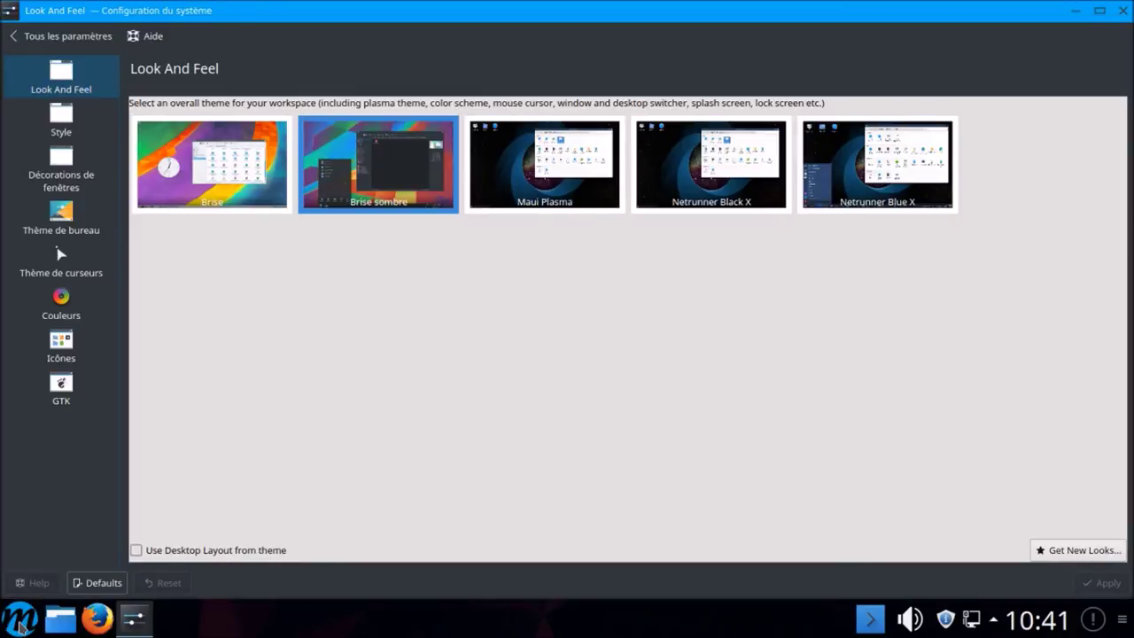
{"action": "left_click", "coordinate": [20, 618]}
{"action": "left_click", "coordinate": [20, 618]}
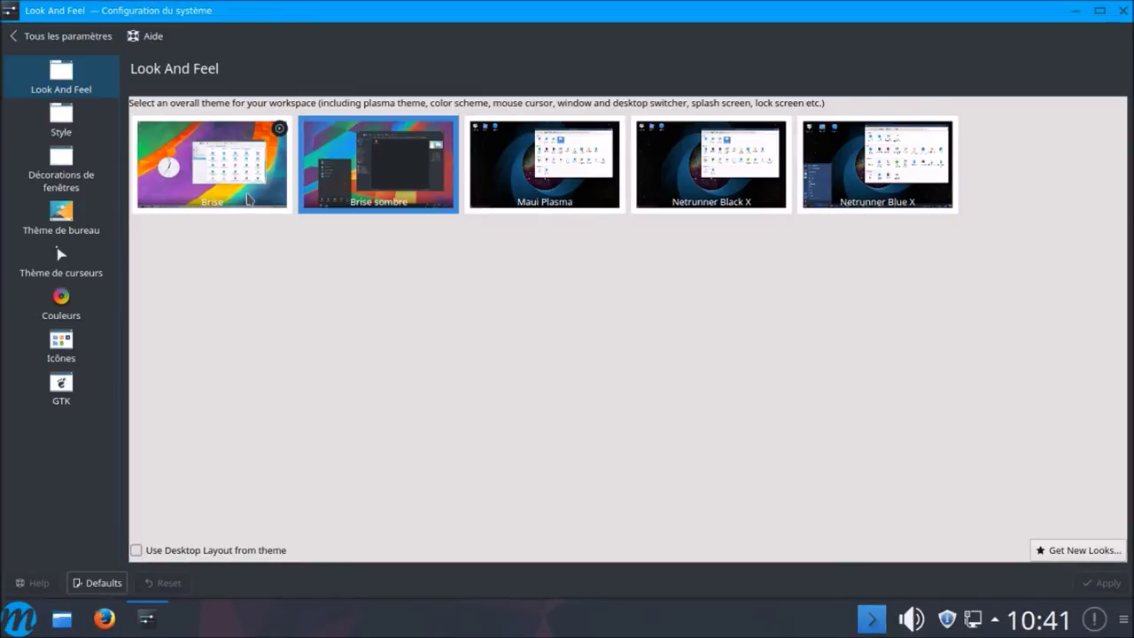
Step: Apply the Brise look, then open and close the main menu to check it
{"action": "left_click", "coordinate": [249, 199]}
{"action": "left_click", "coordinate": [1098, 585]}
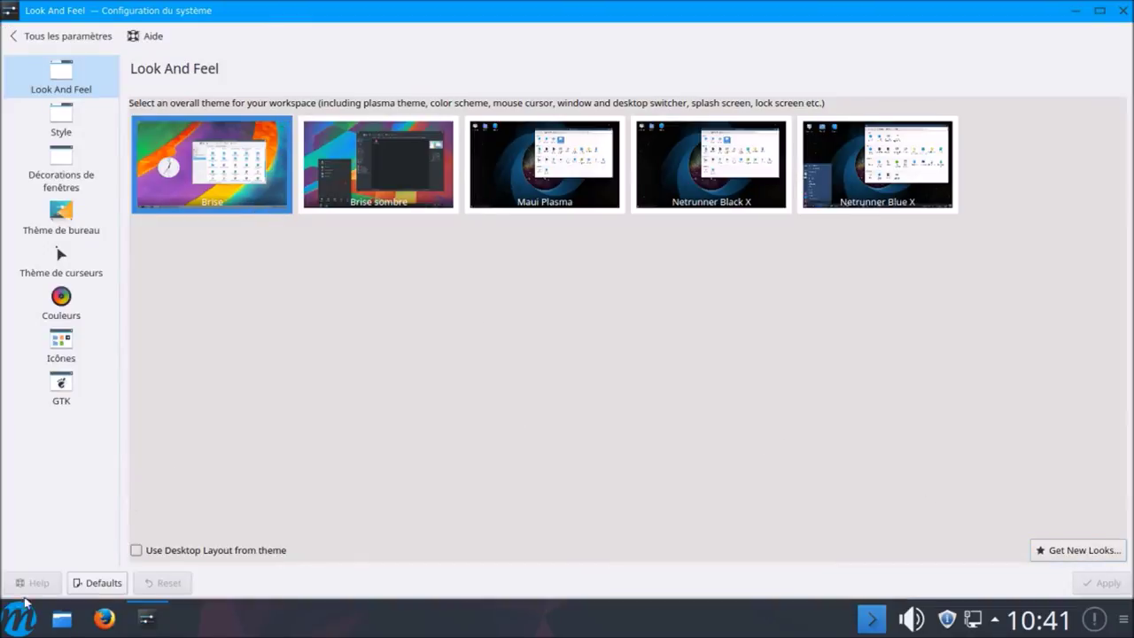
{"action": "left_click", "coordinate": [17, 625]}
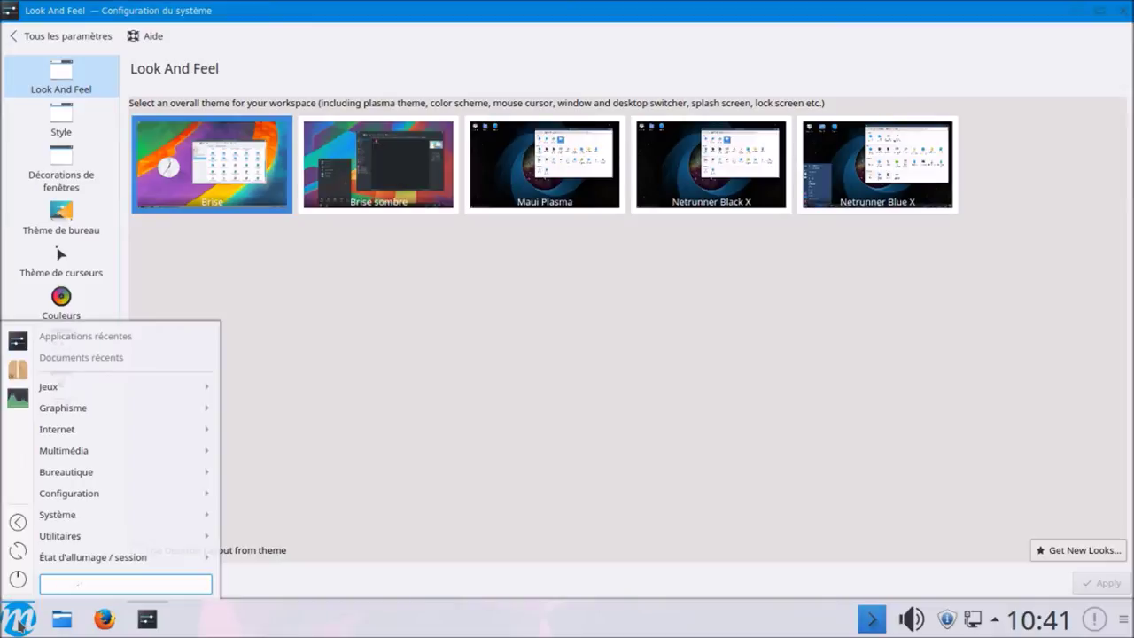
{"action": "left_click", "coordinate": [17, 625]}
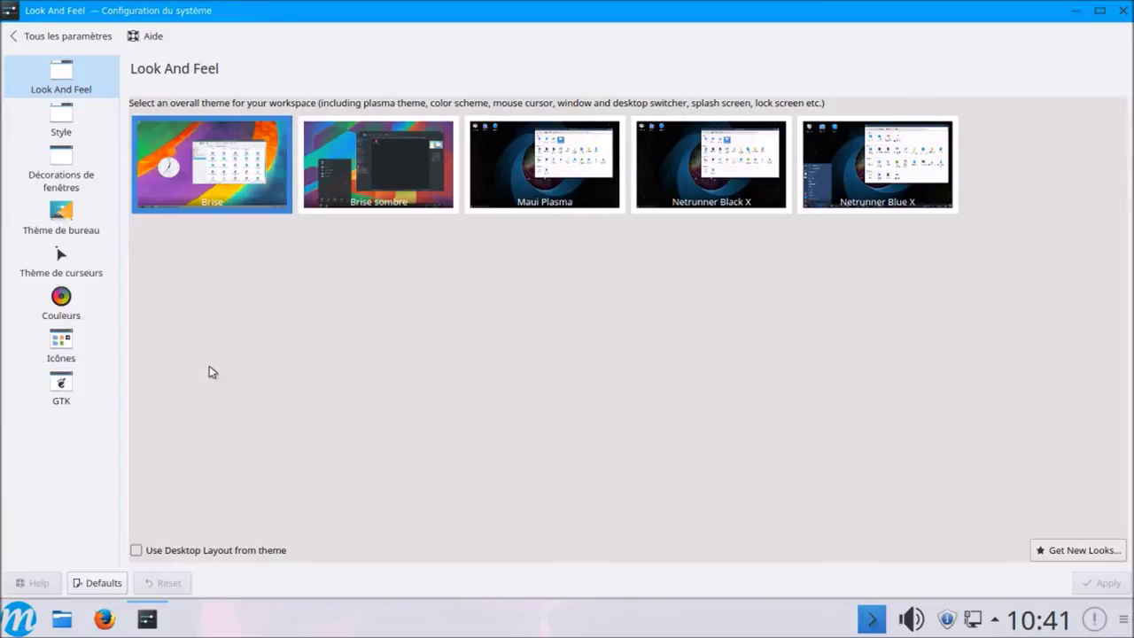
Step: View the Style page and both the Thème and Boutons settings of Décorations de fenêtres
{"action": "left_click", "coordinate": [61, 124]}
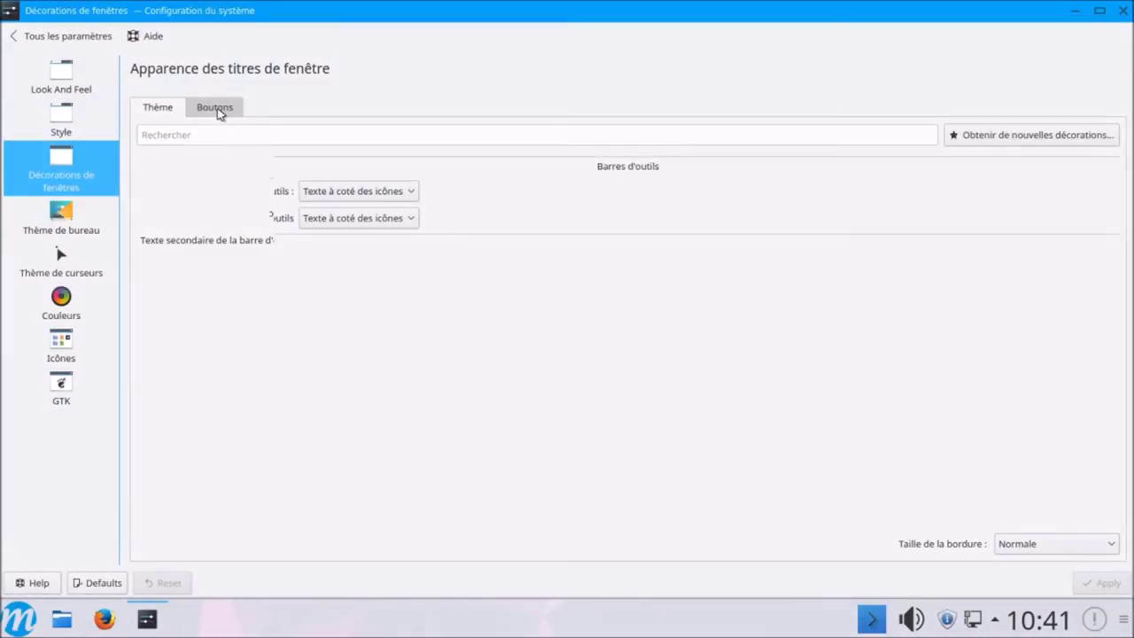
{"action": "left_click", "coordinate": [216, 108]}
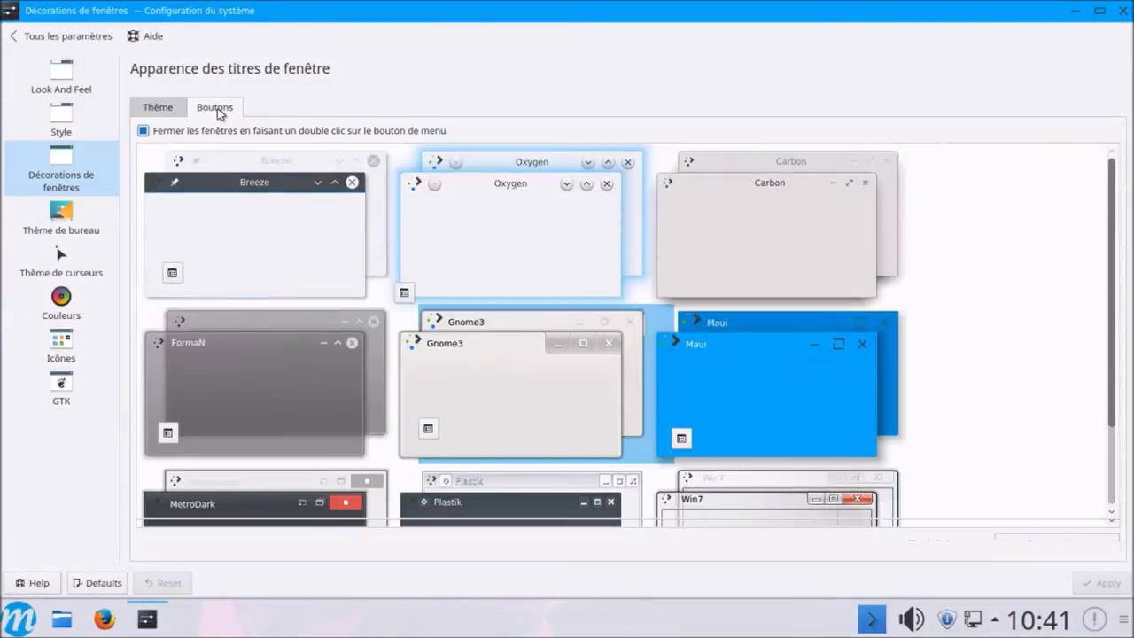
{"action": "left_click", "coordinate": [159, 108]}
Step: View the Thème de bureau, Thème de curseurs, Icônes and GTK pages and return to all settings
{"action": "left_click", "coordinate": [62, 212]}
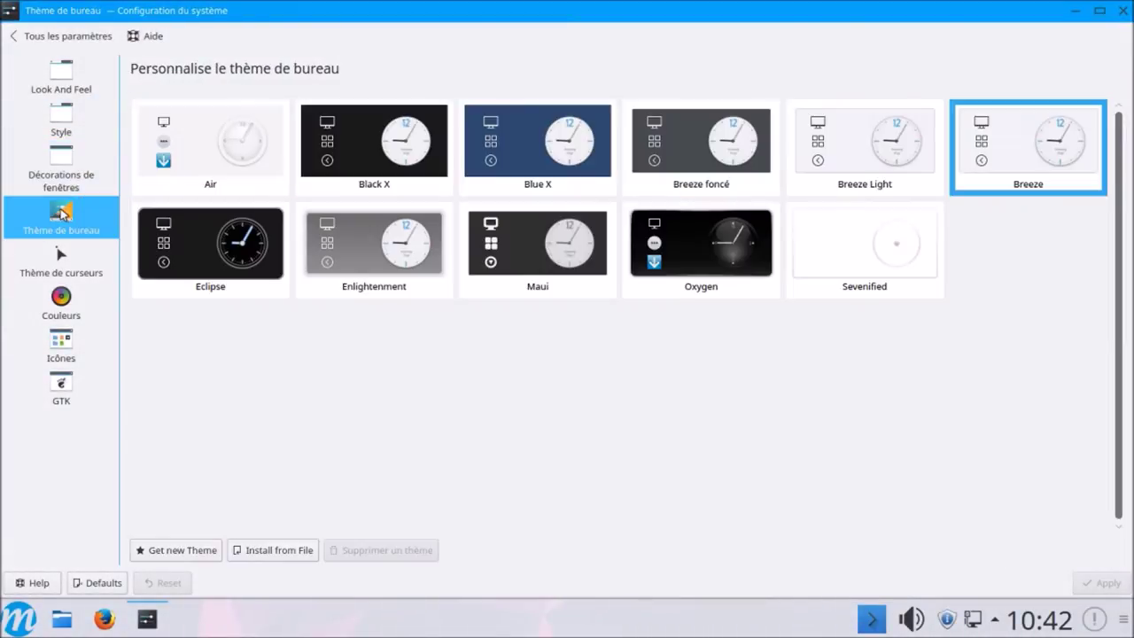
{"action": "left_click", "coordinate": [57, 260]}
{"action": "left_click", "coordinate": [60, 345]}
{"action": "left_click", "coordinate": [213, 104]}
{"action": "left_click", "coordinate": [62, 383]}
{"action": "left_click", "coordinate": [62, 35]}
Step: Open Affichage et moniteur, view the screen lock activation and wallpaper settings and Gamma, and return to all settings
{"action": "left_click", "coordinate": [53, 172]}
{"action": "left_click", "coordinate": [57, 117]}
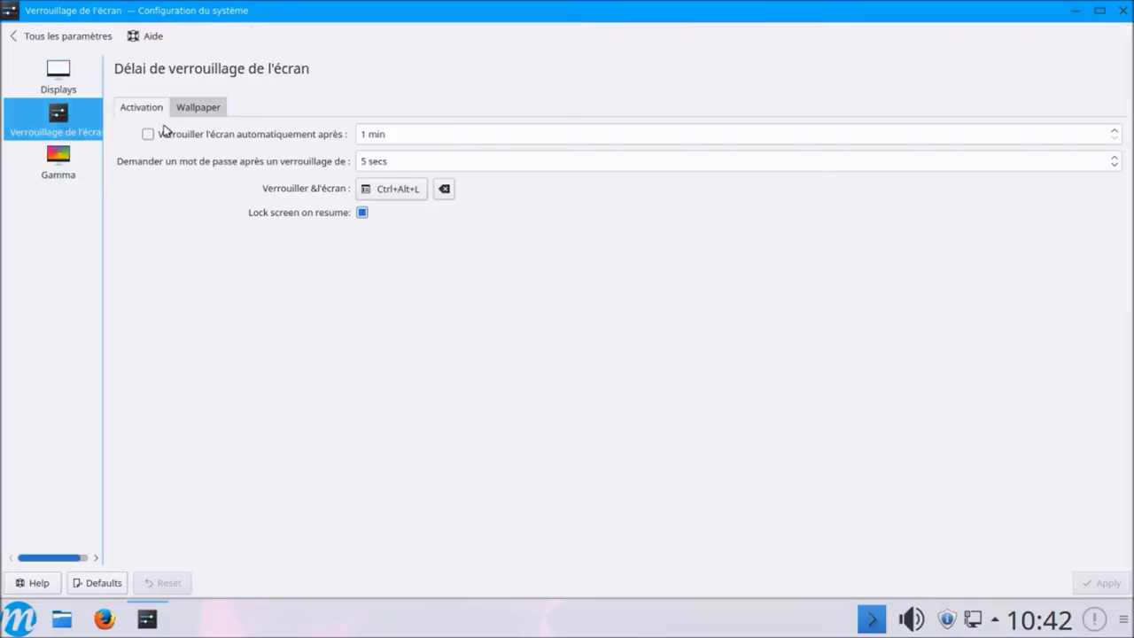
{"action": "left_click", "coordinate": [216, 110]}
{"action": "left_click", "coordinate": [58, 161]}
{"action": "left_click", "coordinate": [89, 37]}
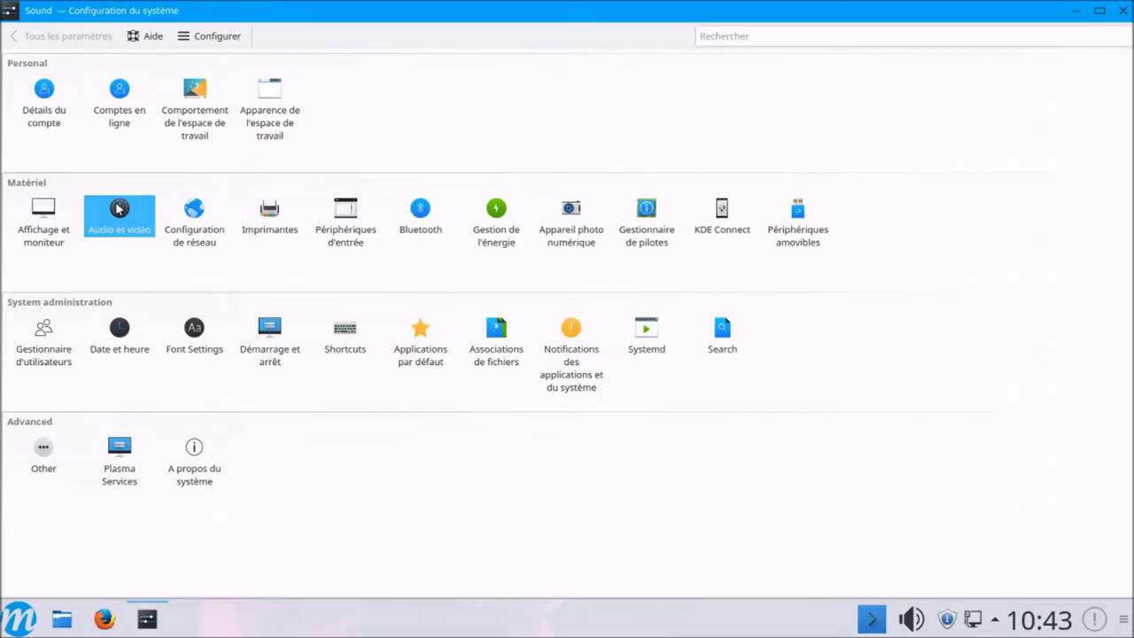
Step: Go through the Sound pages and the Phonon device preferences and audio device configuration of Audio et vidéo
{"action": "left_click", "coordinate": [119, 222]}
{"action": "left_click", "coordinate": [213, 107]}
{"action": "left_click", "coordinate": [304, 107]}
{"action": "left_click", "coordinate": [413, 106]}
{"action": "left_click", "coordinate": [502, 106]}
{"action": "left_click", "coordinate": [51, 120]}
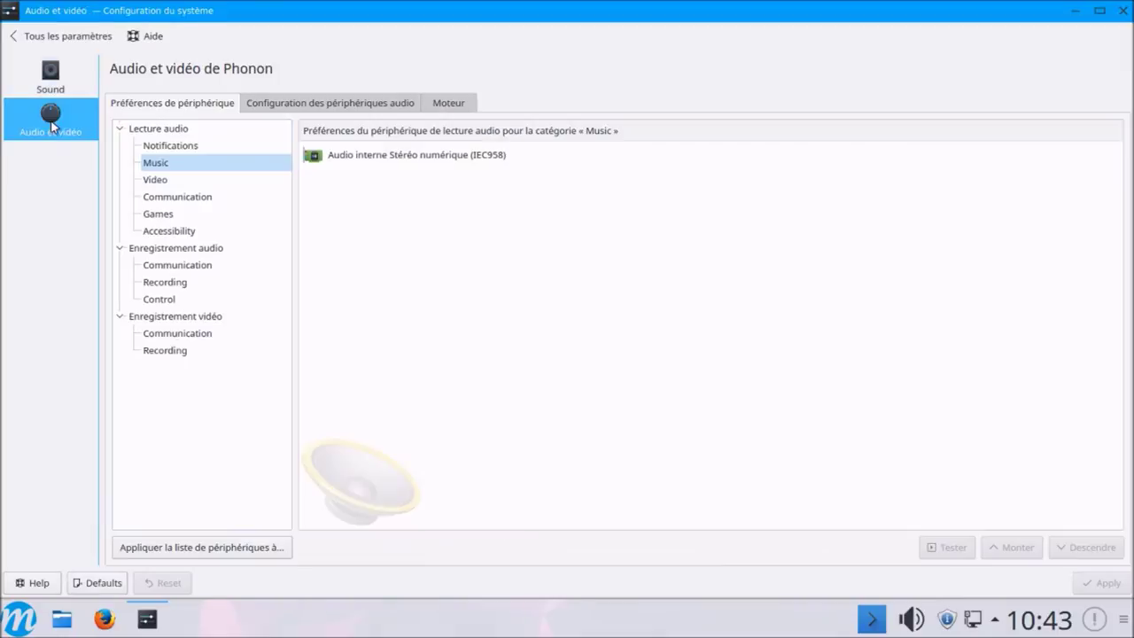
{"action": "left_click", "coordinate": [381, 107]}
{"action": "left_click", "coordinate": [62, 35]}
Step: Open Configuration de réseau and view the Importations and Statistiques of État de Samba
{"action": "left_click", "coordinate": [192, 220]}
{"action": "left_click", "coordinate": [68, 133]}
{"action": "left_click", "coordinate": [227, 104]}
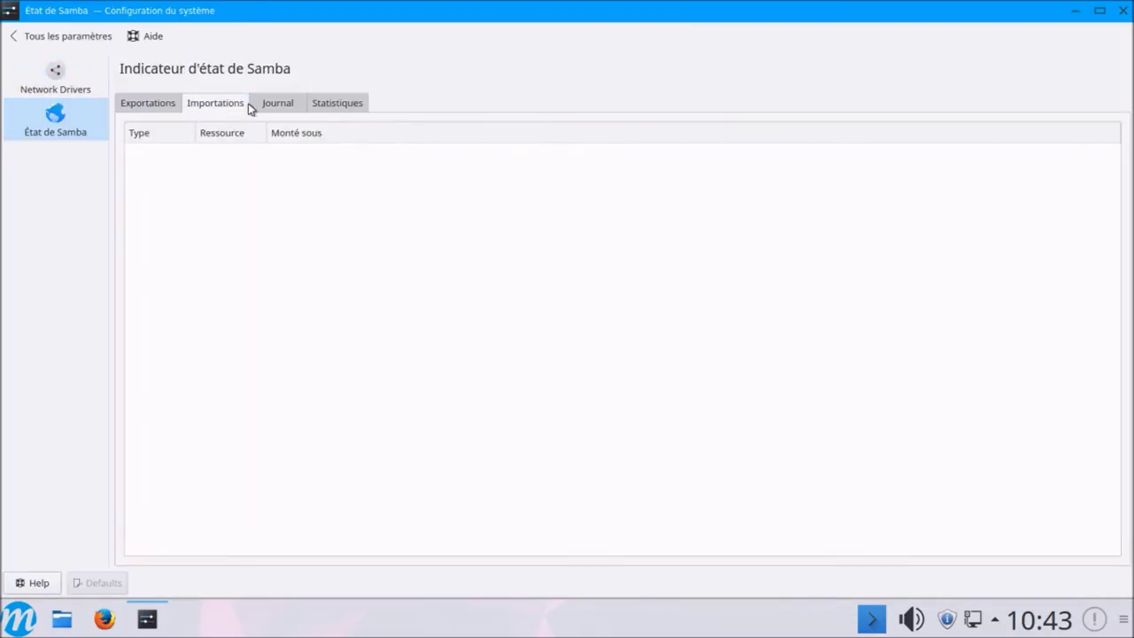
{"action": "left_click", "coordinate": [340, 101]}
{"action": "left_click", "coordinate": [62, 35]}
Step: Take a look at the Imprimantes settings and return to all settings
{"action": "left_click", "coordinate": [279, 228]}
{"action": "left_click", "coordinate": [470, 352]}
{"action": "key", "text": "Escape"}
{"action": "left_click", "coordinate": [63, 36]}
Step: Open Périphériques d'entrée and view the Clavier, Souris and Joystick settings
{"action": "left_click", "coordinate": [346, 223]}
{"action": "left_click", "coordinate": [181, 103]}
{"action": "left_click", "coordinate": [44, 122]}
{"action": "left_click", "coordinate": [177, 102]}
{"action": "left_click", "coordinate": [259, 103]}
{"action": "left_click", "coordinate": [44, 164]}
Step: View the Pavé tactile scrolling and enable/disable settings and leave the input device settings
{"action": "left_click", "coordinate": [45, 206]}
{"action": "left_click", "coordinate": [179, 138]}
{"action": "left_click", "coordinate": [399, 140]}
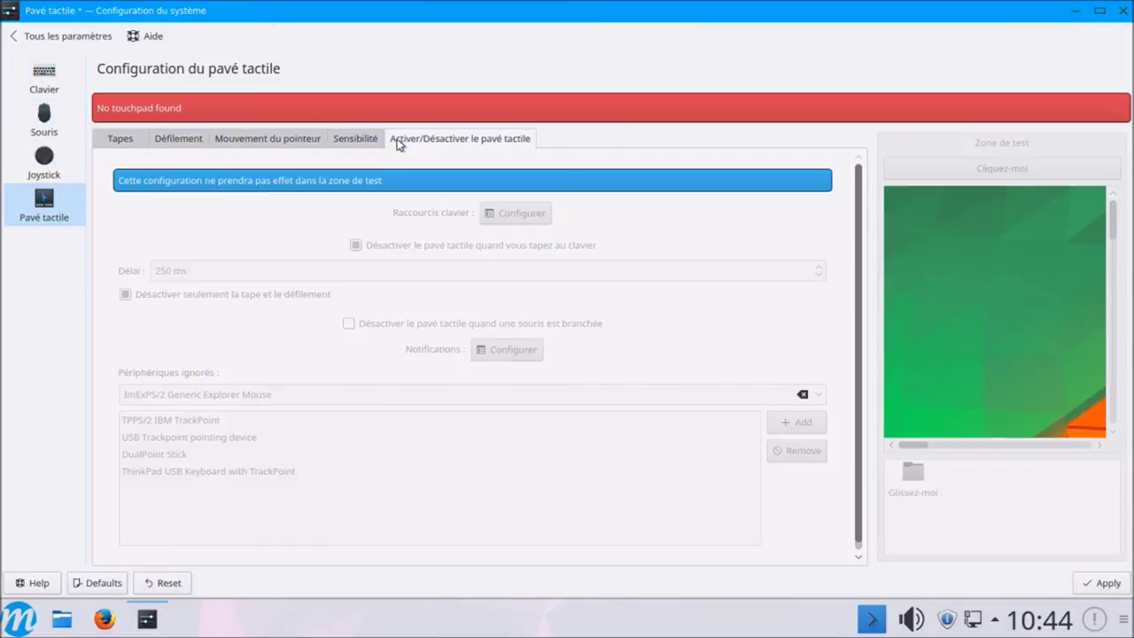
{"action": "left_click", "coordinate": [81, 36]}
{"action": "left_click", "coordinate": [618, 312]}
Step: View the advanced Bluetooth settings and return to all settings
{"action": "left_click", "coordinate": [330, 202]}
{"action": "left_click", "coordinate": [64, 164]}
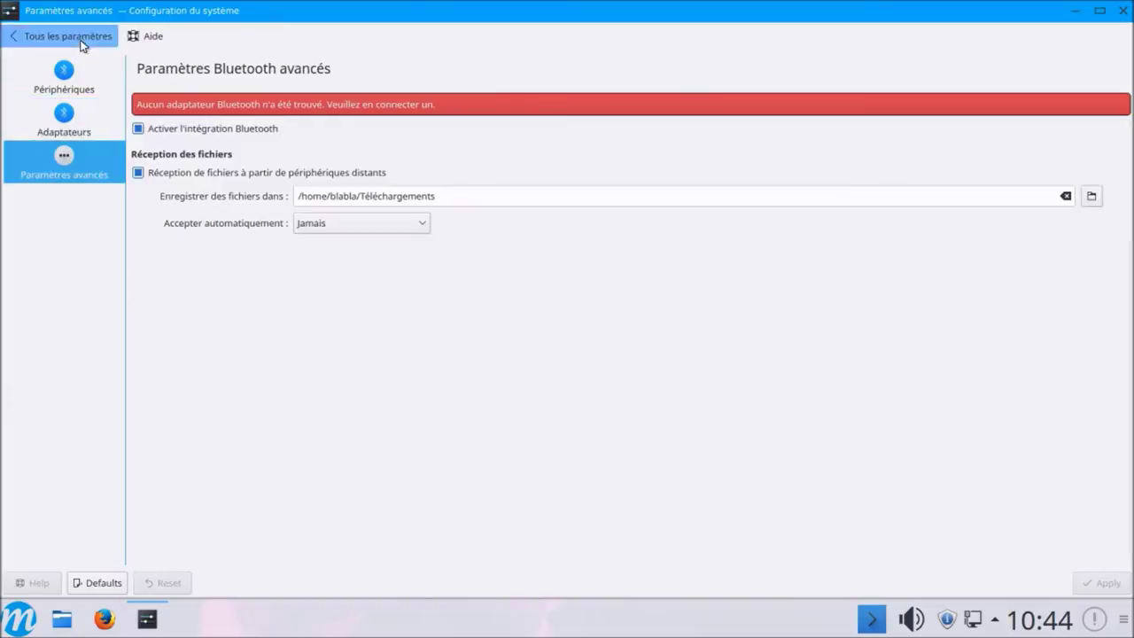
{"action": "left_click", "coordinate": [71, 36]}
Step: Look through the pages of Gestion de l'énergie and return to all settings
{"action": "left_click", "coordinate": [489, 225]}
{"action": "left_click", "coordinate": [64, 129]}
{"action": "left_click", "coordinate": [53, 180]}
{"action": "left_click", "coordinate": [71, 36]}
Step: Look at the Appareil photo numérique, Gestionnaire de pilotes and KDE Connect settings, returning to all settings after each
{"action": "left_click", "coordinate": [577, 242]}
{"action": "left_click", "coordinate": [81, 38]}
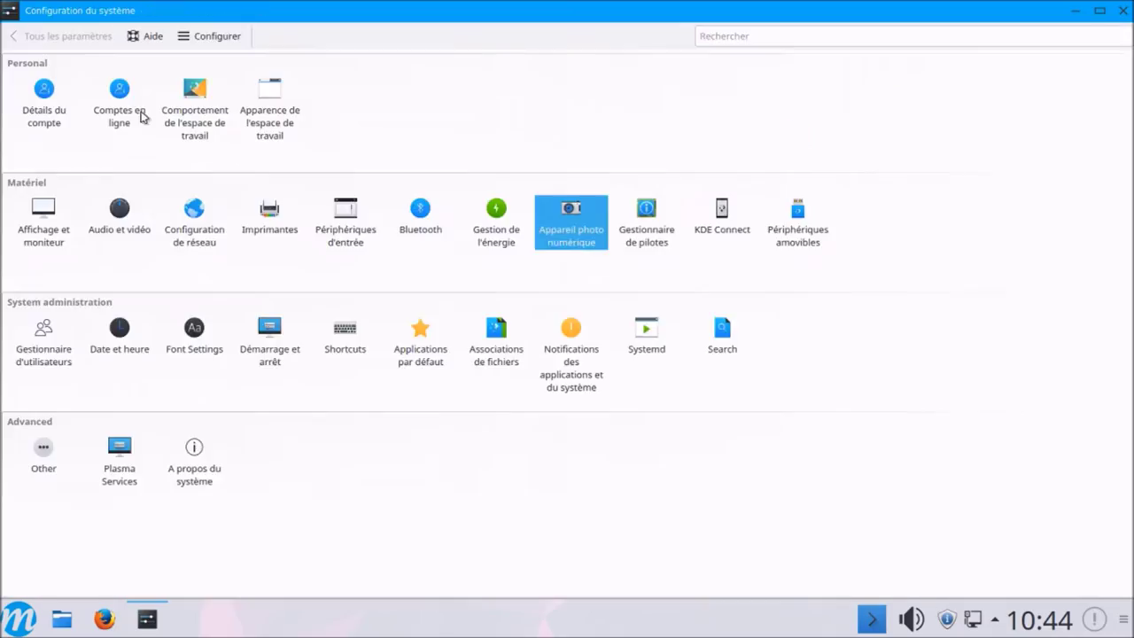
{"action": "left_click", "coordinate": [653, 239]}
{"action": "left_click", "coordinate": [71, 36]}
{"action": "left_click", "coordinate": [722, 223]}
{"action": "left_click", "coordinate": [76, 38]}
Step: View the Actions du périphérique and Périphériques amovibles pages and return to all settings
{"action": "left_click", "coordinate": [664, 232]}
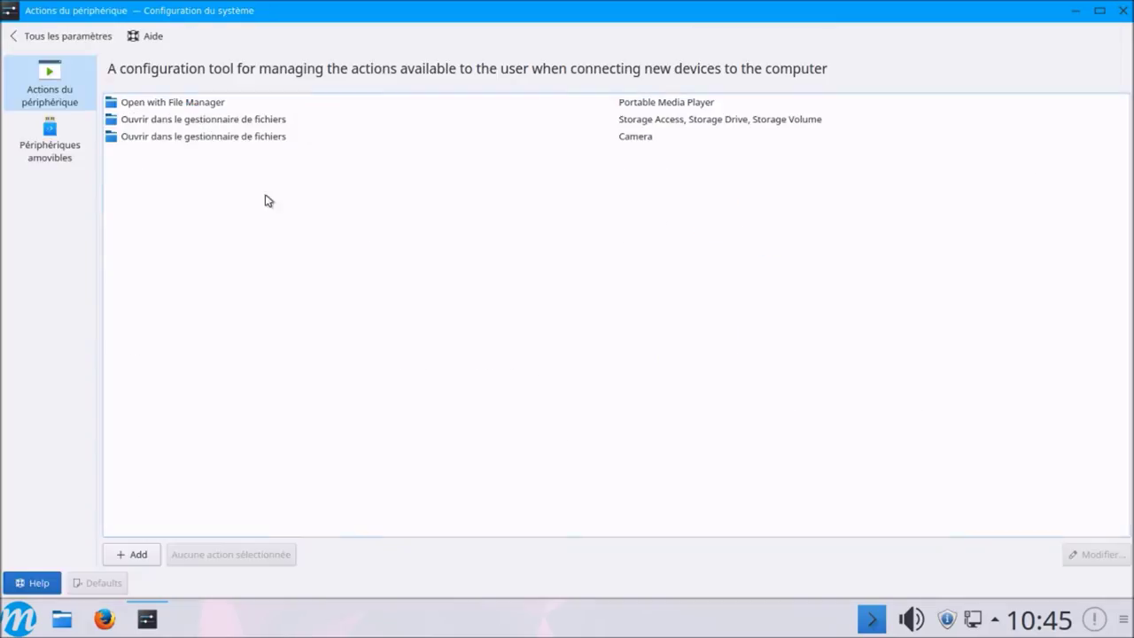
{"action": "left_click", "coordinate": [47, 139]}
{"action": "left_click", "coordinate": [94, 37]}
Step: View the Gestionnaire d'utilisateurs pages and the Date et heure settings, returning to all settings
{"action": "left_click", "coordinate": [41, 342]}
{"action": "left_click", "coordinate": [76, 134]}
{"action": "left_click", "coordinate": [67, 37]}
{"action": "left_click", "coordinate": [119, 329]}
{"action": "left_click", "coordinate": [67, 36]}
Step: Open Font Settings, view the installed fonts in Gestion des polices and return to all settings
{"action": "left_click", "coordinate": [192, 329]}
{"action": "left_click", "coordinate": [66, 127]}
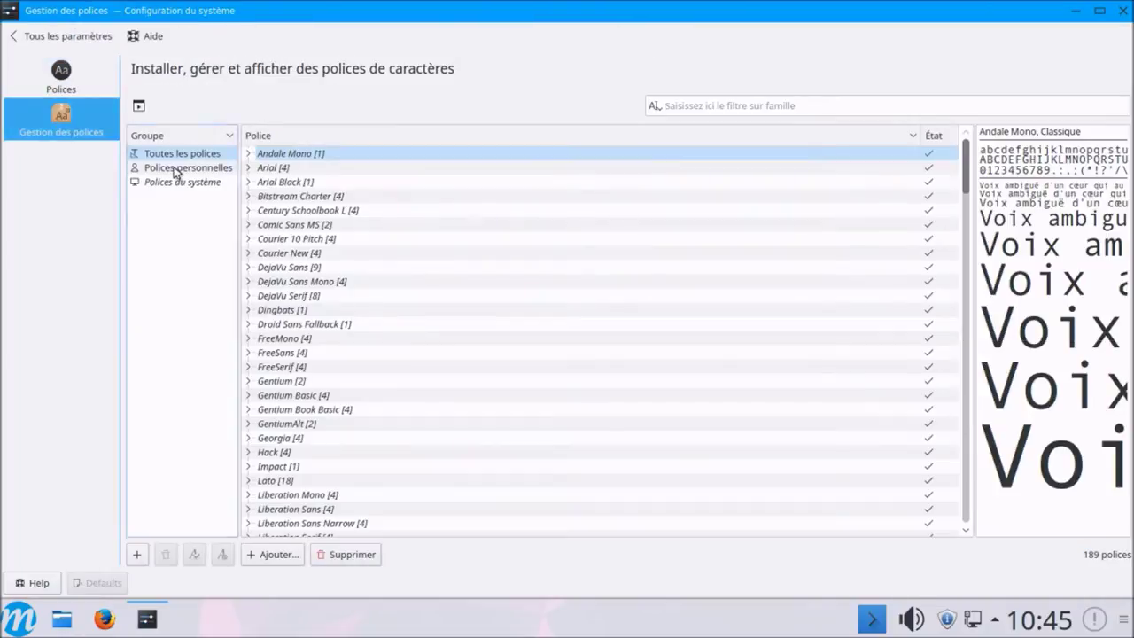
{"action": "left_click", "coordinate": [34, 37]}
Step: Go through the pages of Démarrage et arrêt and return to all settings
{"action": "left_click", "coordinate": [280, 329]}
{"action": "left_click", "coordinate": [64, 133]}
{"action": "left_click", "coordinate": [65, 173]}
{"action": "left_click", "coordinate": [65, 217]}
{"action": "left_click", "coordinate": [212, 122]}
{"action": "left_click", "coordinate": [67, 36]}
Step: Look through the pages of the Shortcuts settings and return to all settings
{"action": "left_click", "coordinate": [344, 332]}
{"action": "left_click", "coordinate": [67, 129]}
{"action": "left_click", "coordinate": [66, 177]}
{"action": "left_click", "coordinate": [67, 37]}
Step: View the default components in Applications par défaut, up to Navigateur web, and return to all settings
{"action": "left_click", "coordinate": [420, 328]}
{"action": "left_click", "coordinate": [98, 119]}
{"action": "left_click", "coordinate": [56, 153]}
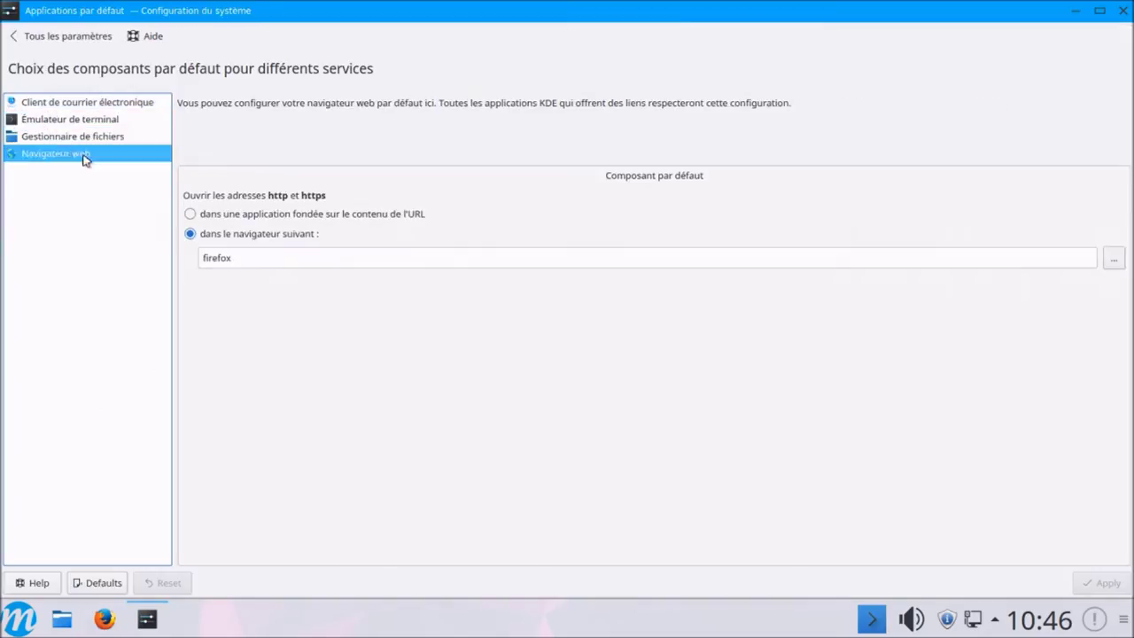
{"action": "left_click", "coordinate": [67, 36]}
Step: Browse the application file types in Associations de fichiers, then open Notifications des applications et du système
{"action": "left_click", "coordinate": [498, 266]}
{"action": "left_click", "coordinate": [11, 151]}
{"action": "left_click", "coordinate": [12, 204]}
{"action": "scroll", "coordinate": [373, 397], "scroll_direction": "down", "scroll_amount": 10}
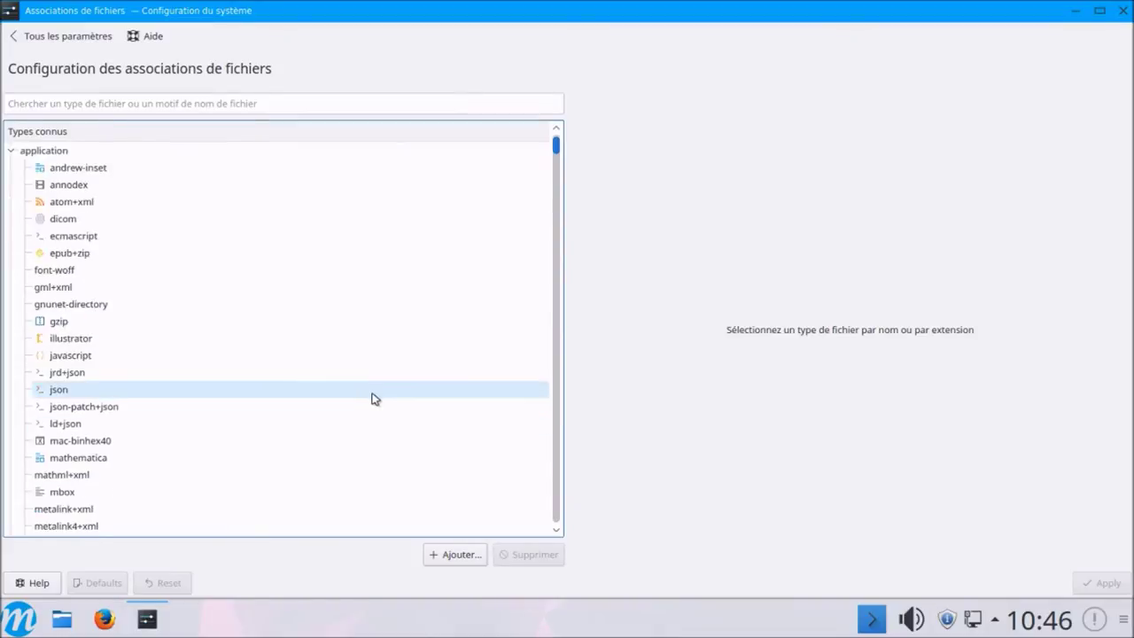
{"action": "left_click", "coordinate": [92, 37]}
{"action": "left_click", "coordinate": [569, 329]}
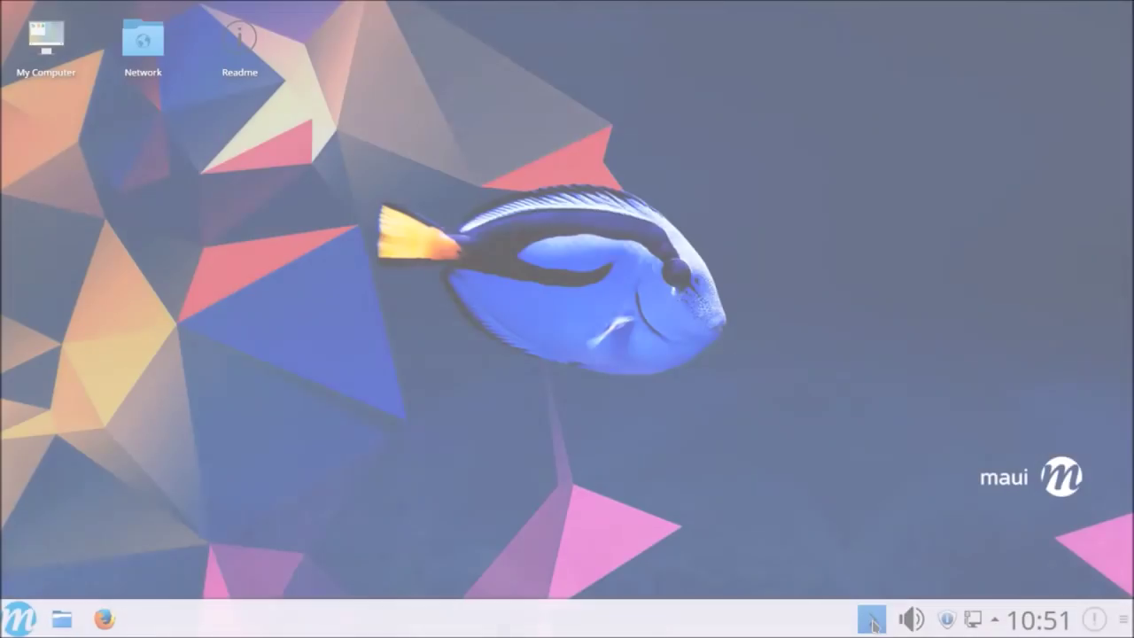
Step: Show and hide the drop-down terminal, then look at the Périphériques and Applications pages of the audio volume applet
{"action": "left_click", "coordinate": [873, 620]}
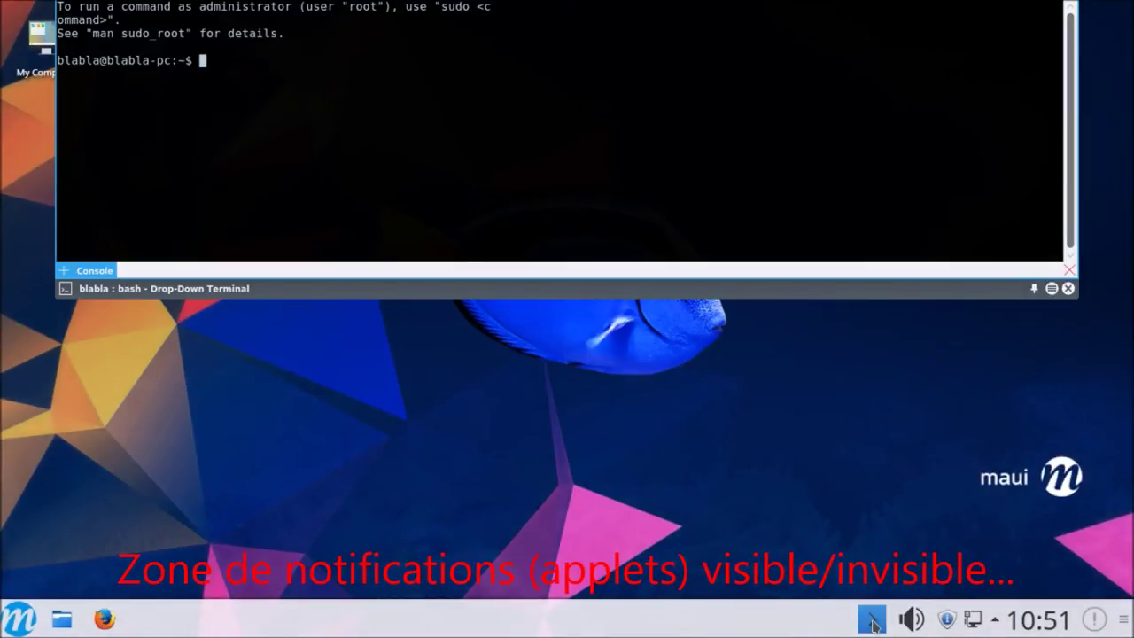
{"action": "left_click", "coordinate": [872, 620]}
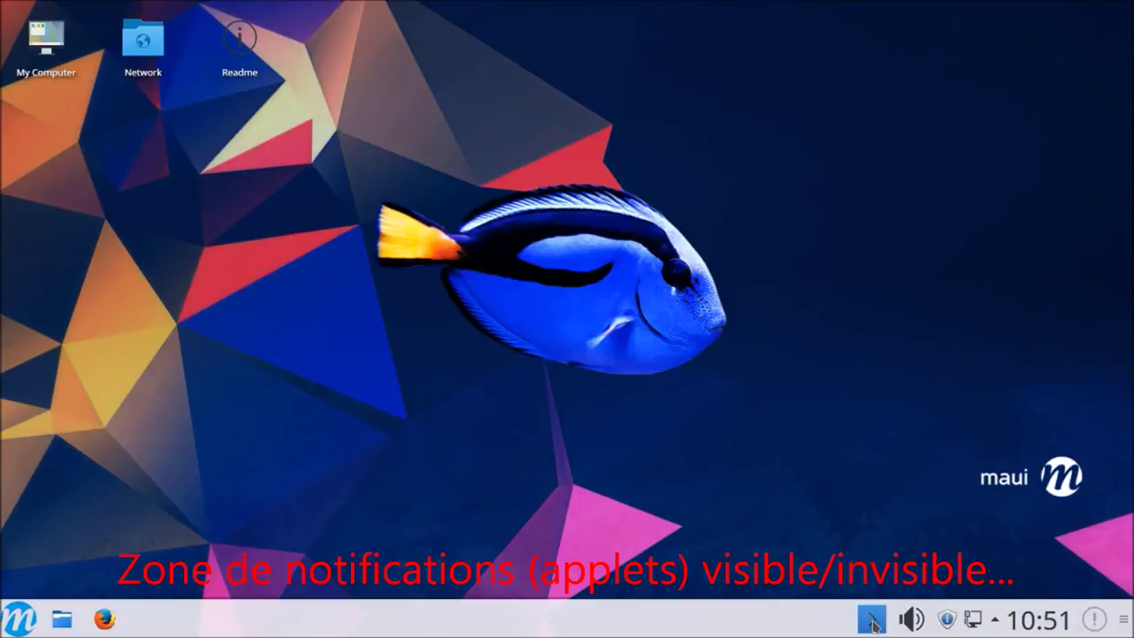
{"action": "left_click", "coordinate": [909, 619]}
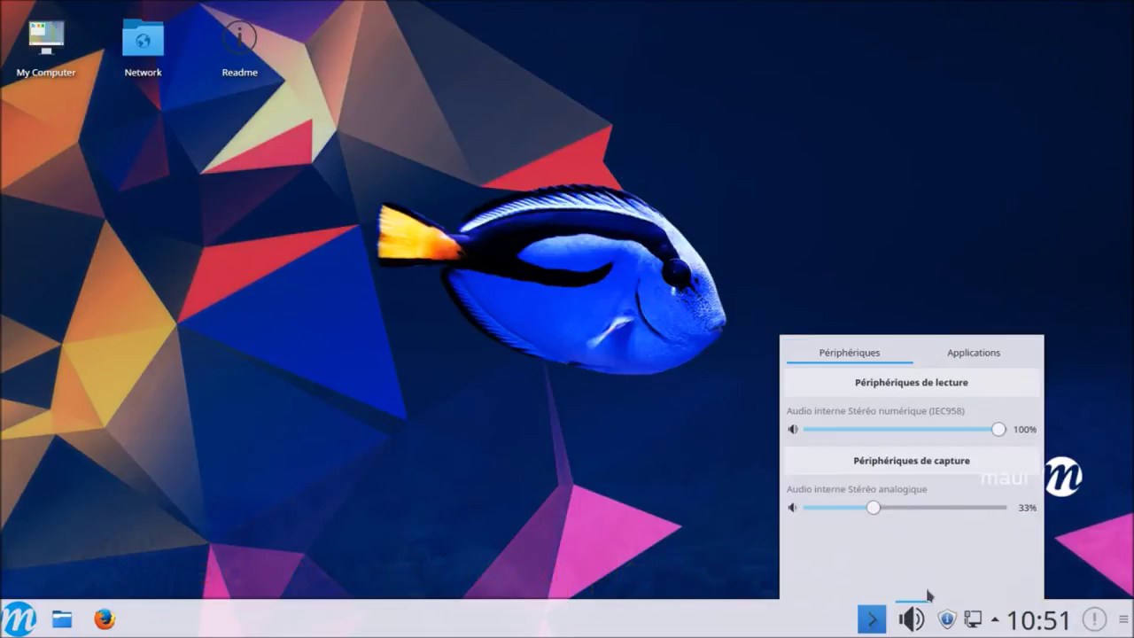
{"action": "left_click", "coordinate": [967, 358]}
{"action": "left_click", "coordinate": [857, 358]}
{"action": "left_click", "coordinate": [911, 622]}
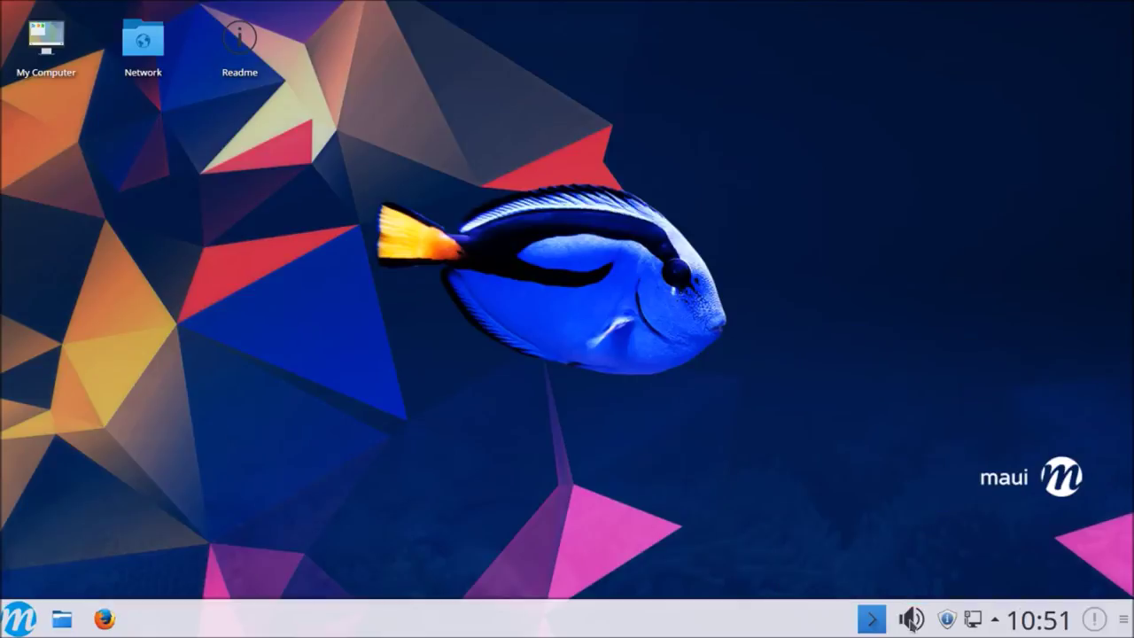
Step: Open the connection editor from the network applet, view the connection types that can be added, and close the editor
{"action": "left_click", "coordinate": [974, 620]}
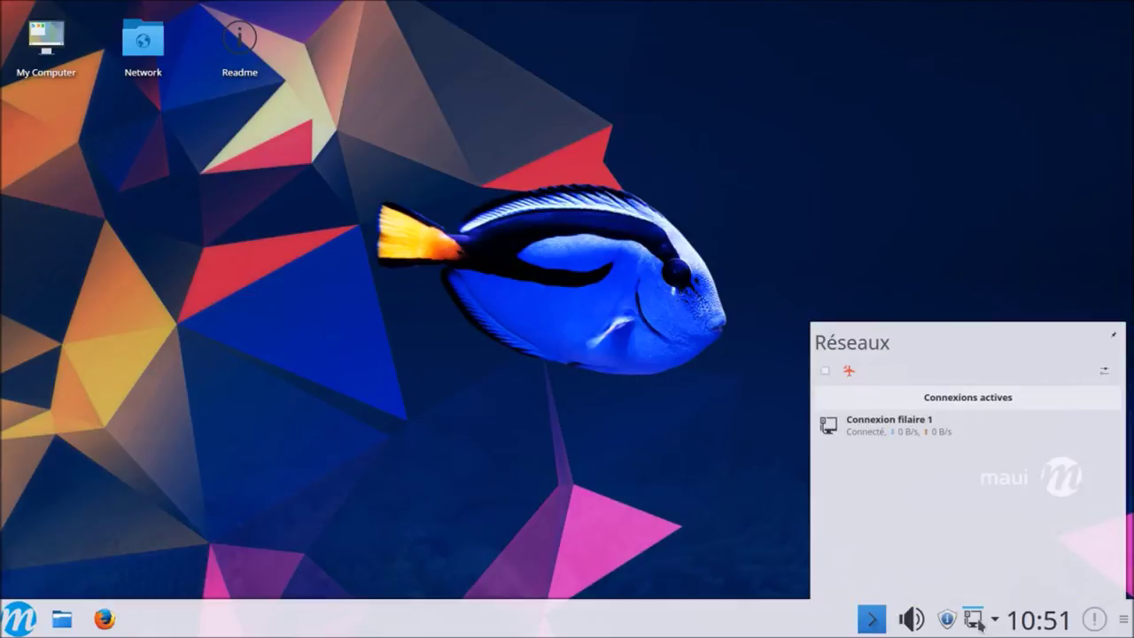
{"action": "left_click", "coordinate": [1103, 372]}
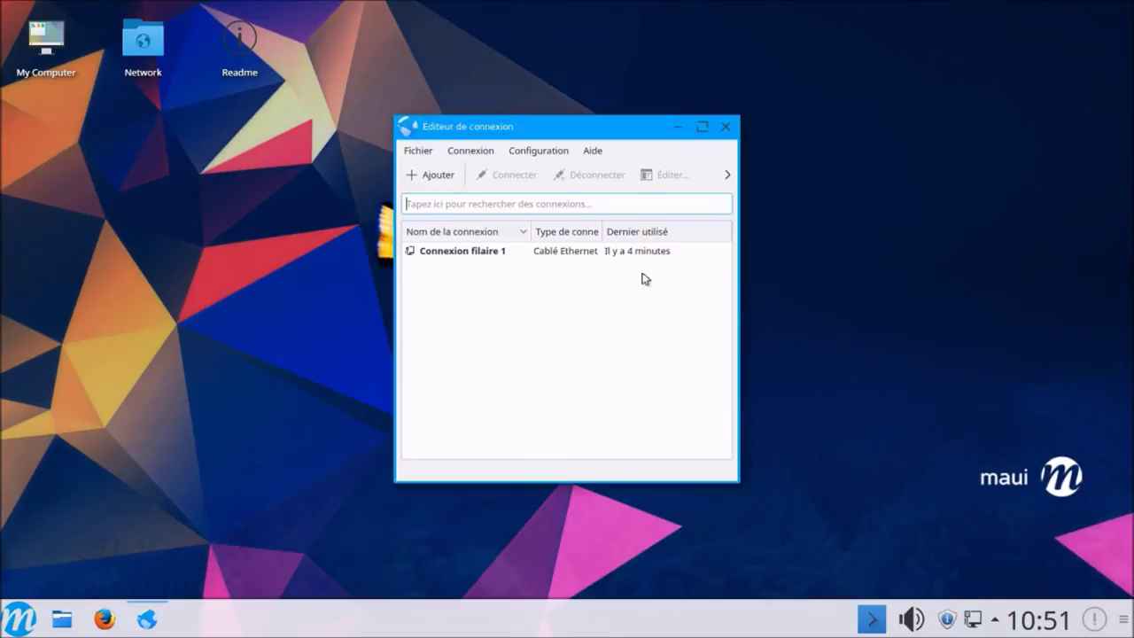
{"action": "left_click", "coordinate": [422, 174]}
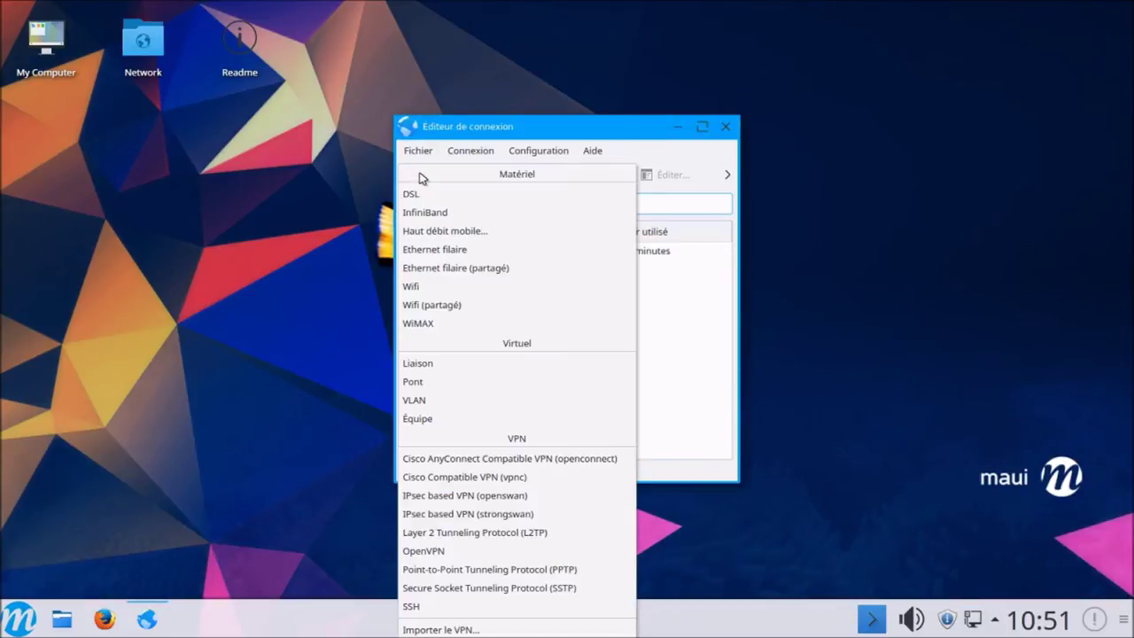
{"action": "left_click", "coordinate": [725, 131]}
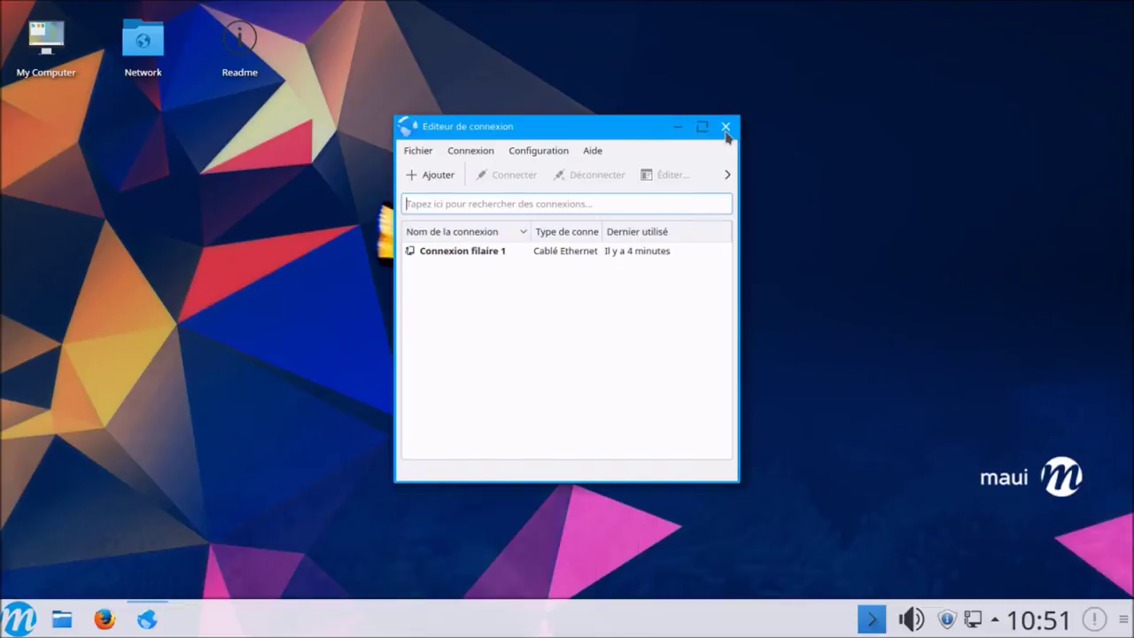
{"action": "left_click", "coordinate": [725, 129]}
Step: View the hidden État & notifications applets, the clock's pop-up and the notification list, closing each one
{"action": "left_click", "coordinate": [996, 622]}
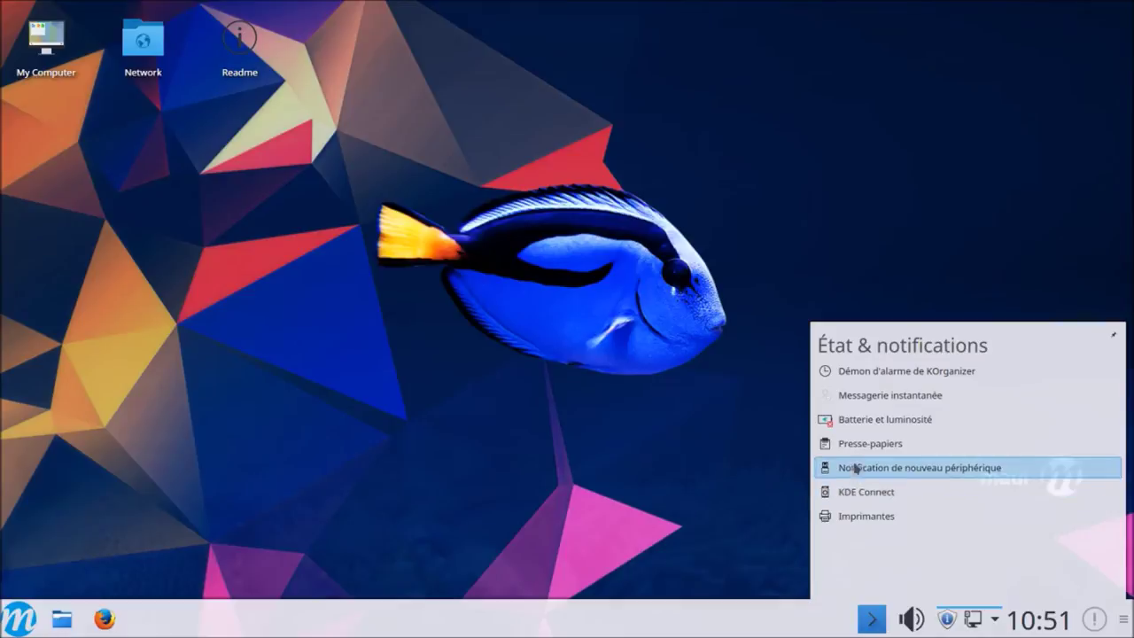
{"action": "left_click", "coordinate": [765, 395]}
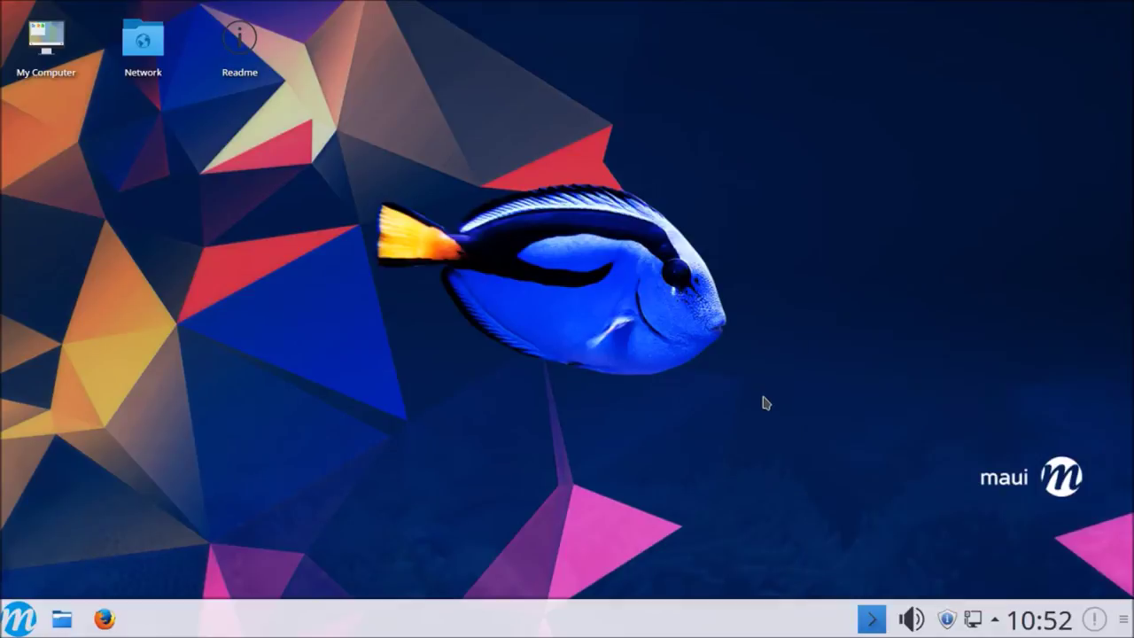
{"action": "left_click", "coordinate": [1030, 622]}
{"action": "left_click", "coordinate": [1030, 622]}
{"action": "left_click", "coordinate": [1094, 620]}
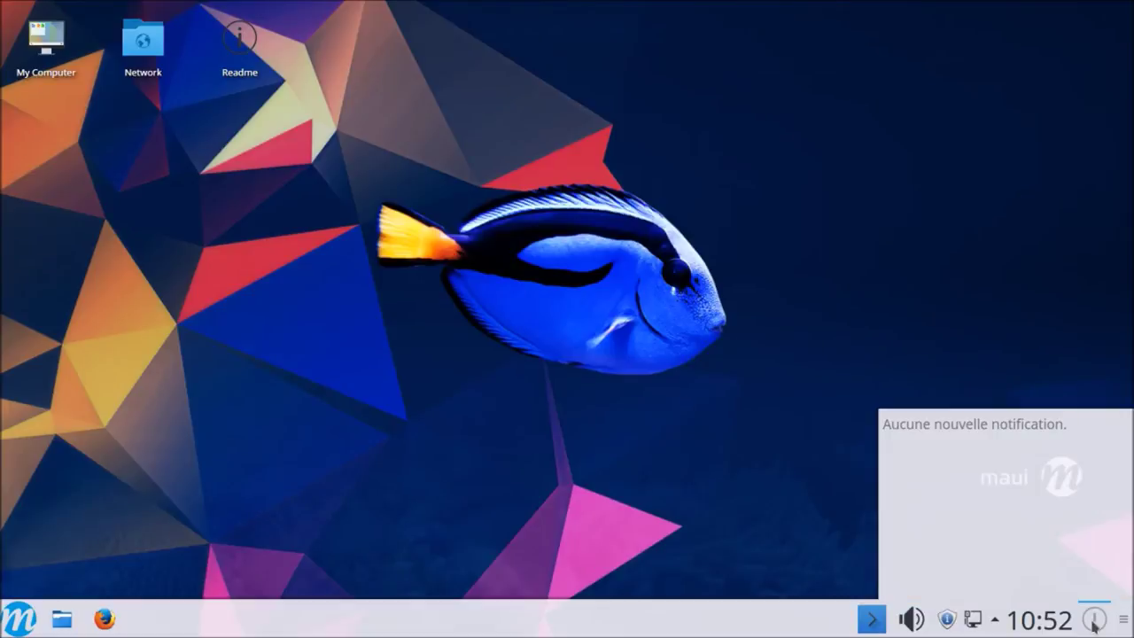
{"action": "left_click", "coordinate": [1094, 621]}
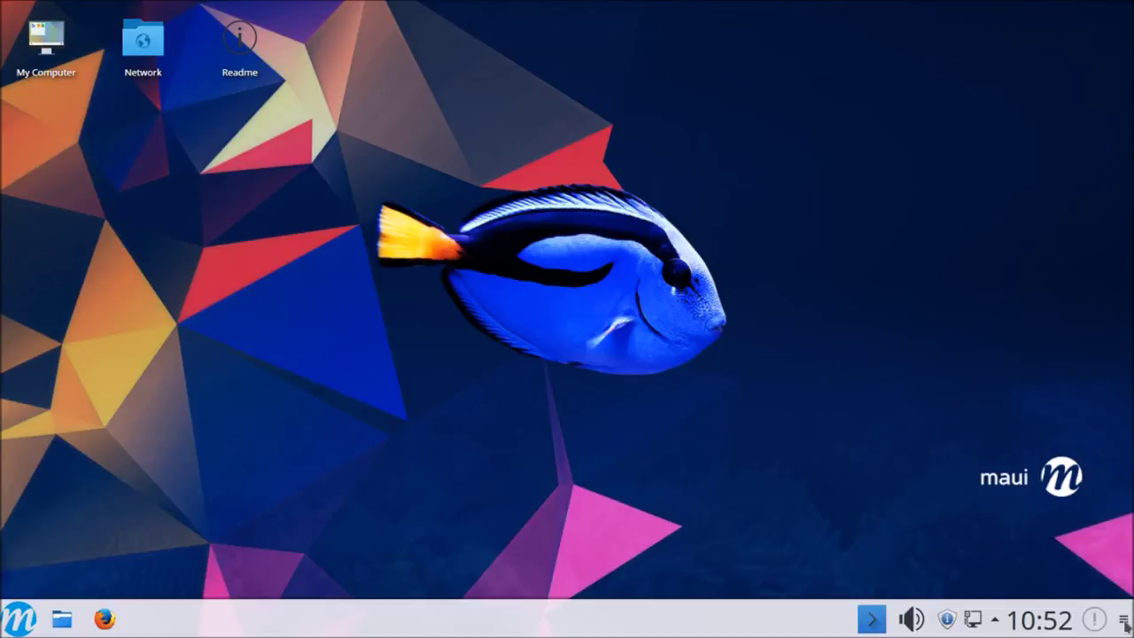
Step: Make the desktop panel slightly taller
{"action": "left_click", "coordinate": [1124, 623]}
{"action": "left_click_drag", "start_coordinate": [636, 555], "coordinate": [629, 434]}
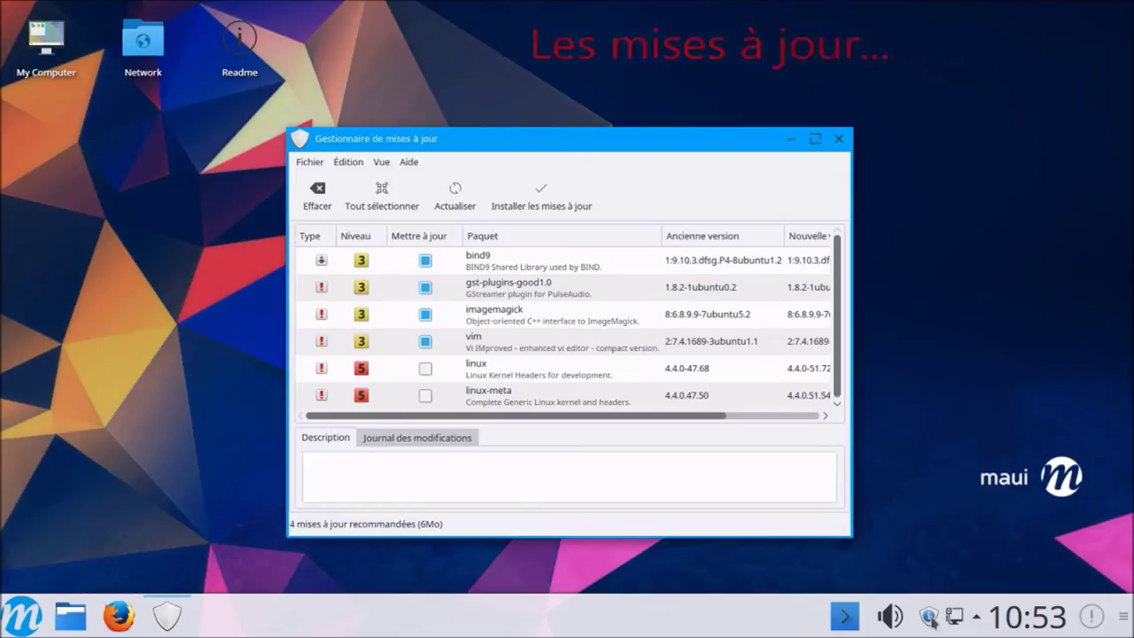
Step: In the update manager preferences, enable always showing and always ticking security updates, and closing the window after updates are applied
{"action": "left_click", "coordinate": [323, 165]}
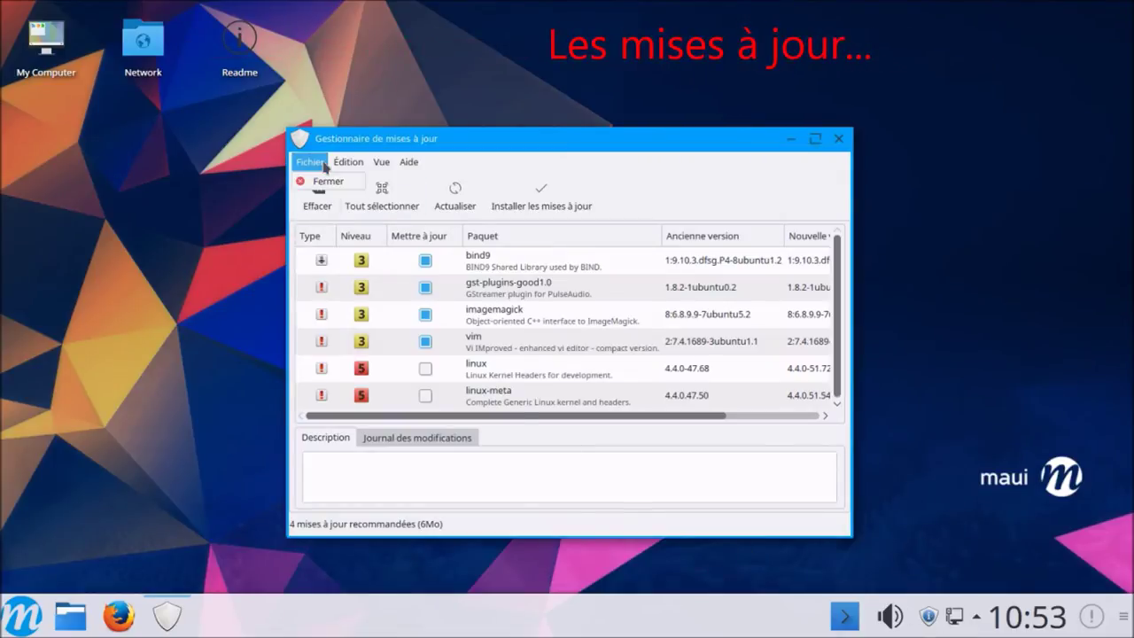
{"action": "mouse_move", "coordinate": [347, 162]}
{"action": "left_click", "coordinate": [355, 182]}
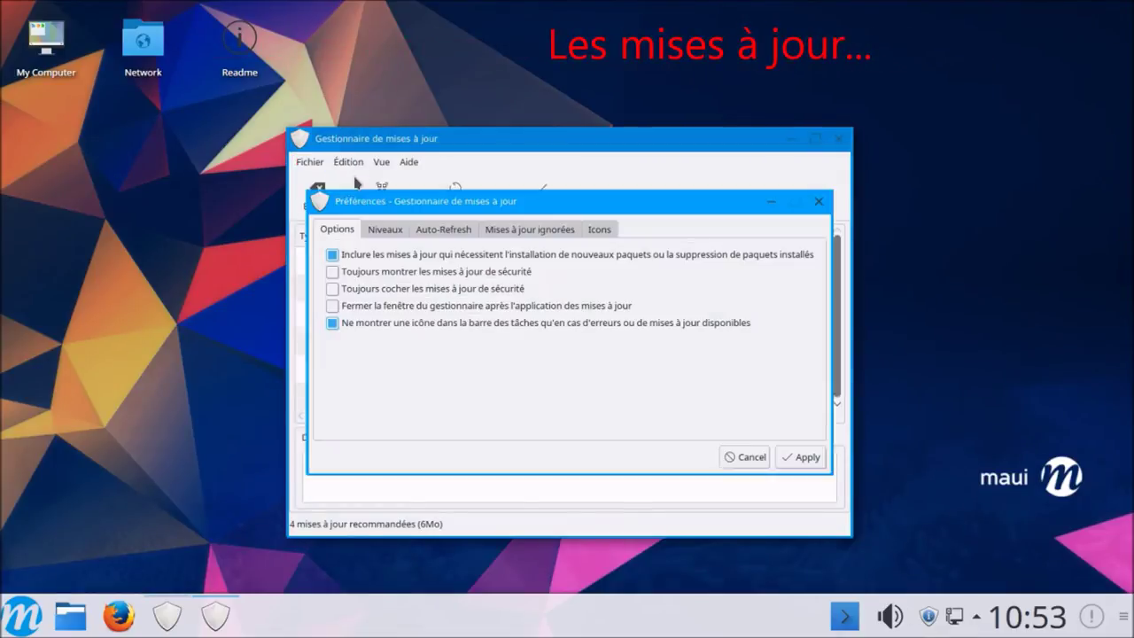
{"action": "left_click", "coordinate": [371, 281]}
{"action": "left_click", "coordinate": [372, 292]}
{"action": "left_click", "coordinate": [369, 309]}
Step: Review the Niveaux, Auto-Refresh, Mises à jour ignorées and Icons preferences, and apply the update manager settings
{"action": "left_click", "coordinate": [386, 232]}
{"action": "left_click", "coordinate": [428, 234]}
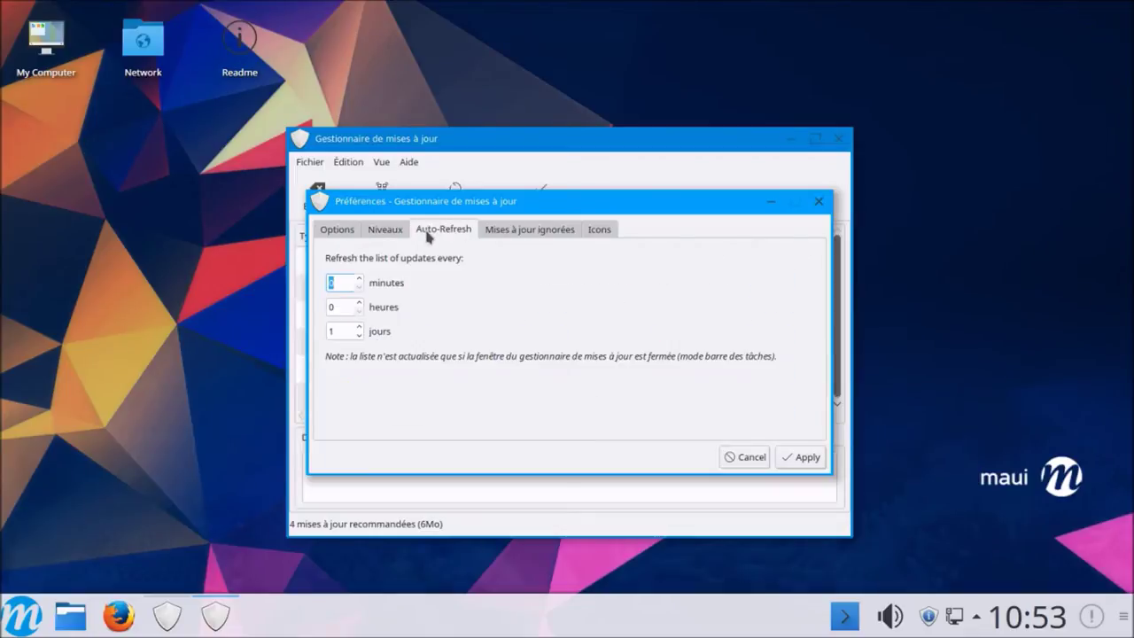
{"action": "left_click", "coordinate": [496, 233]}
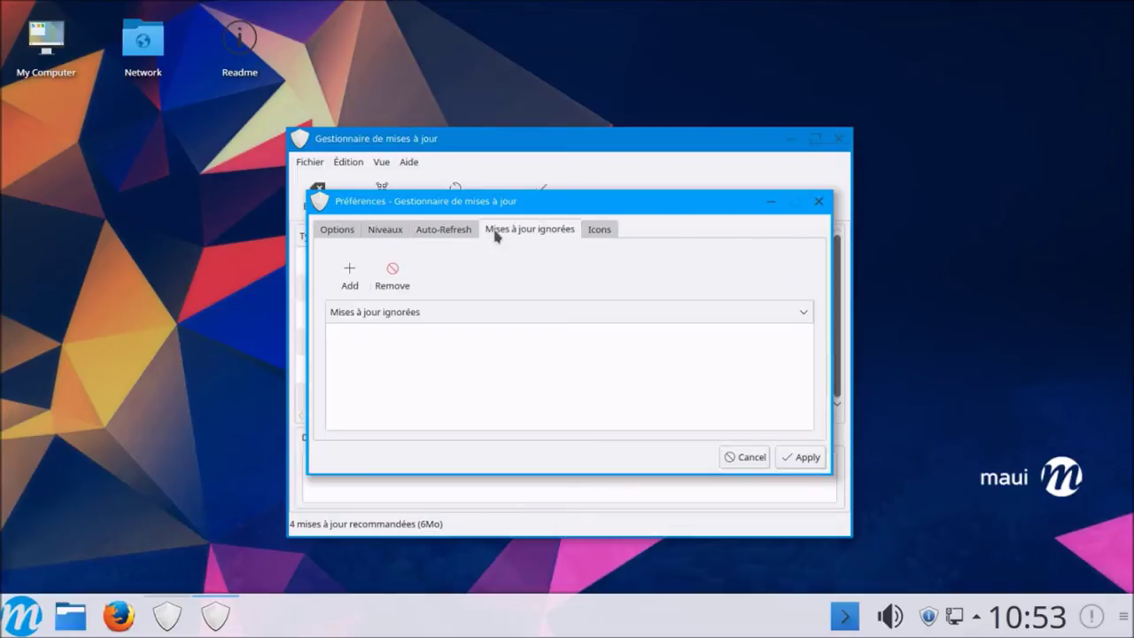
{"action": "left_click", "coordinate": [597, 232]}
{"action": "left_click", "coordinate": [788, 456]}
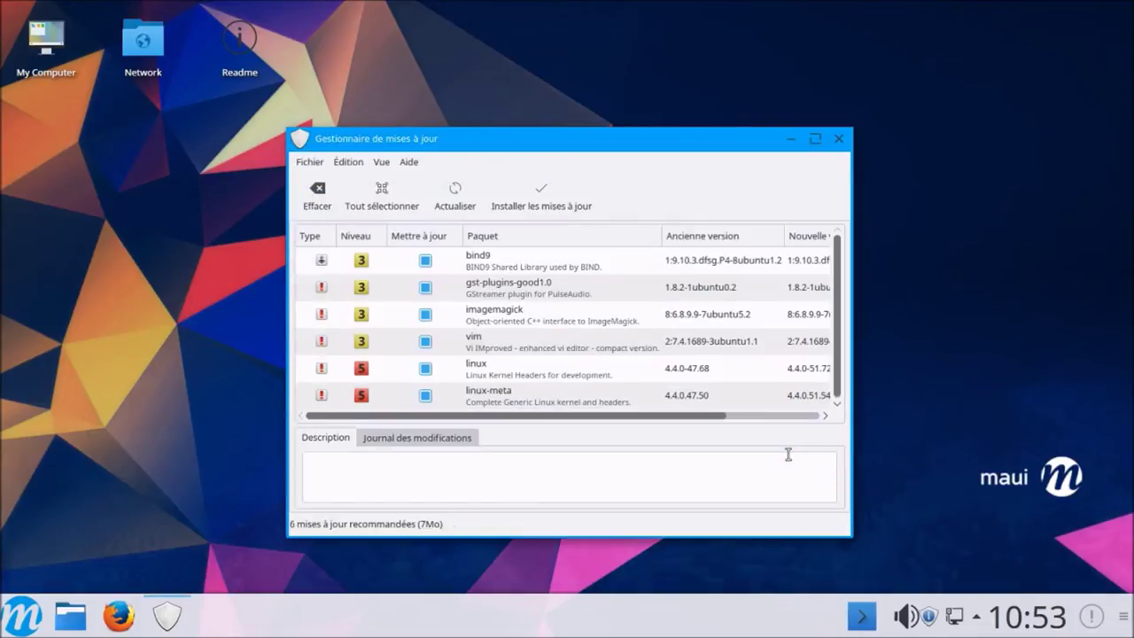
Step: Maximize the update manager and start installing all selected updates, authenticating with the account password
{"action": "left_click", "coordinate": [815, 138]}
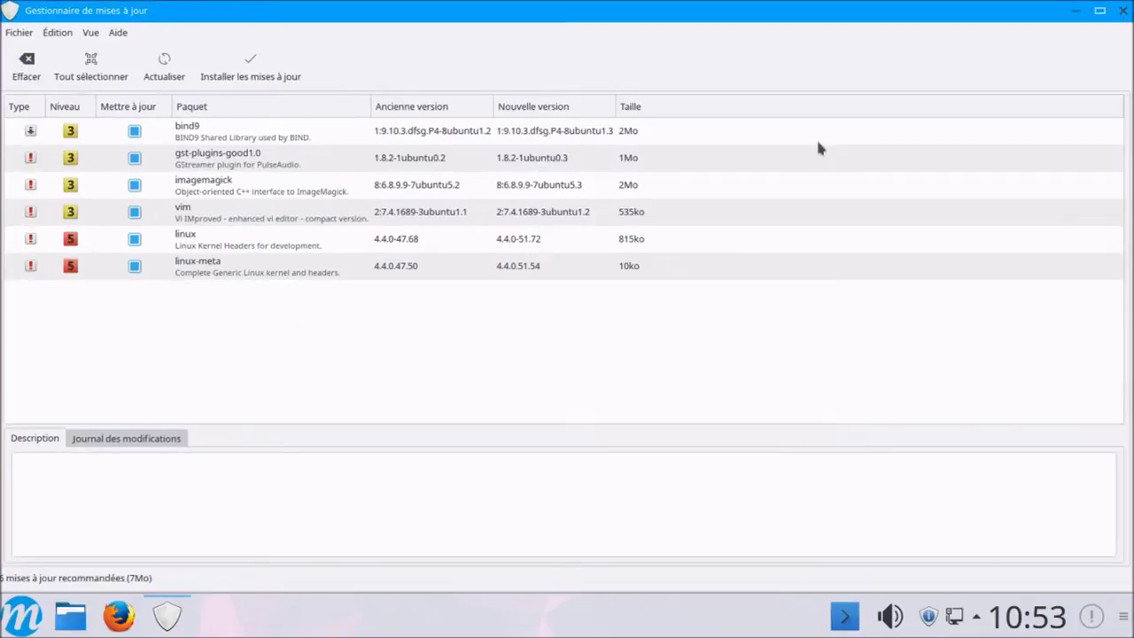
{"action": "left_click", "coordinate": [247, 76]}
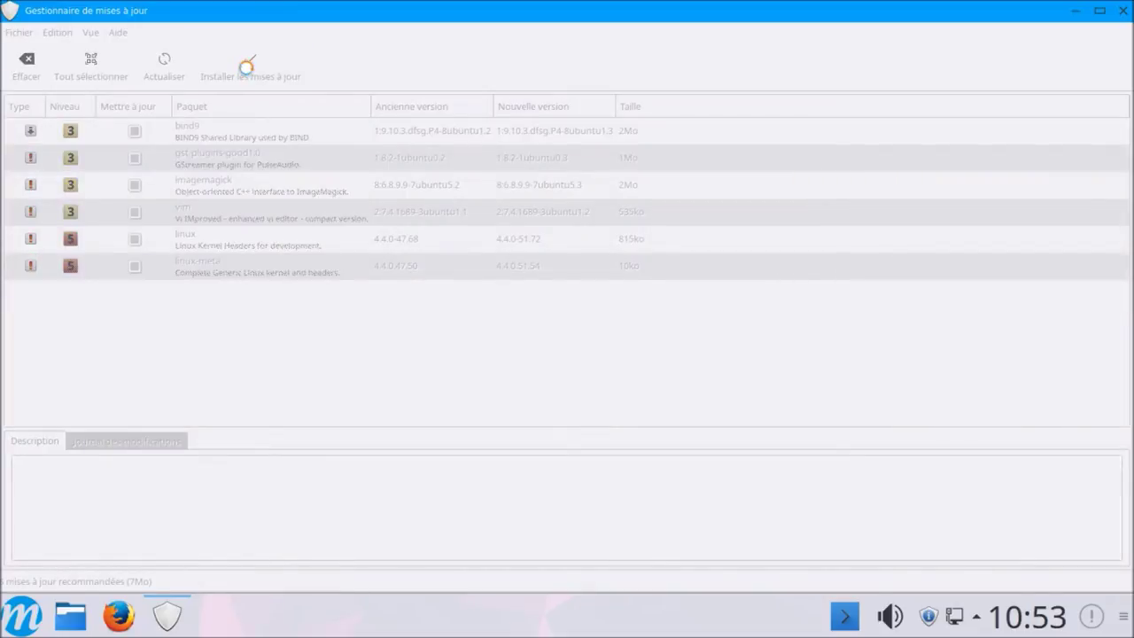
{"action": "left_click", "coordinate": [642, 429]}
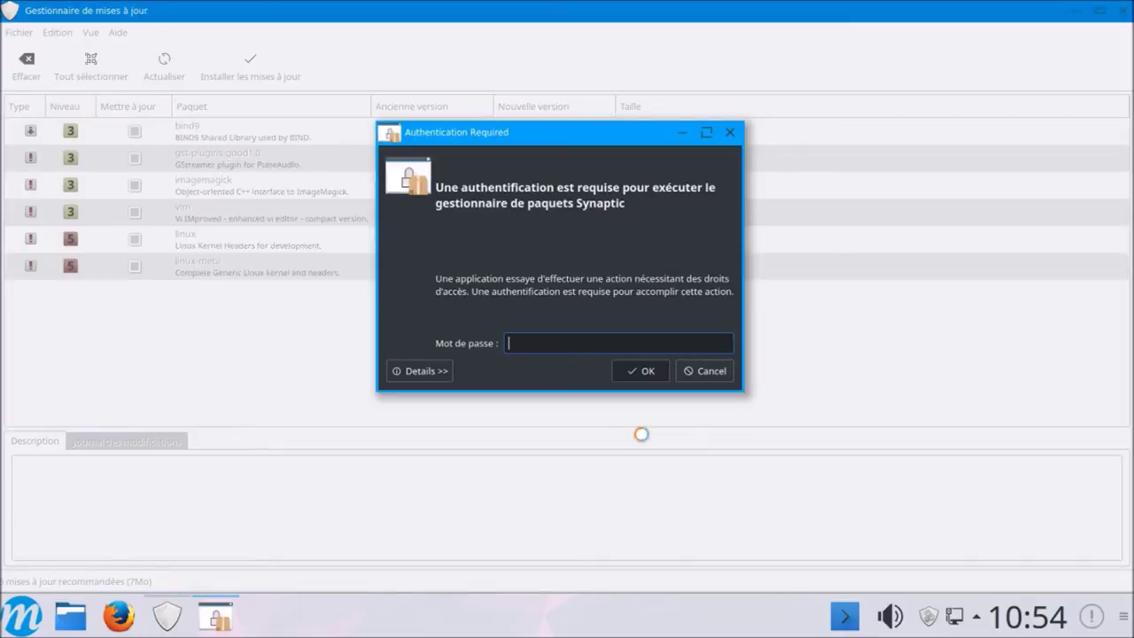
{"action": "key", "text": "Return"}
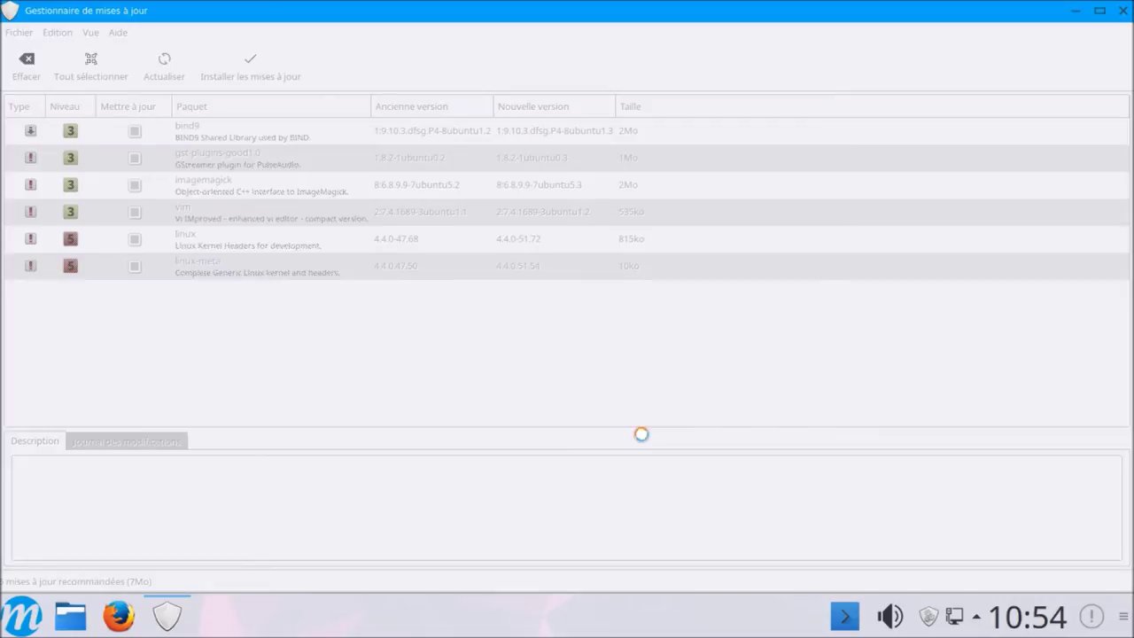
Step: Open the system monitor and display the Charge du système graphs during the update
{"action": "left_click", "coordinate": [34, 617]}
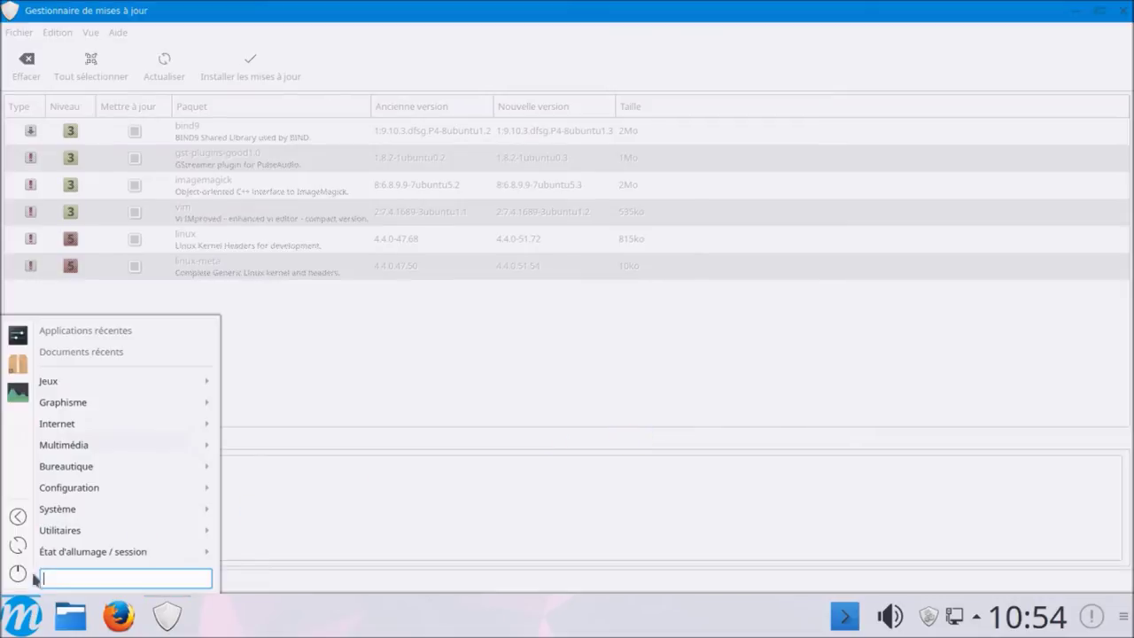
{"action": "left_click", "coordinate": [17, 393]}
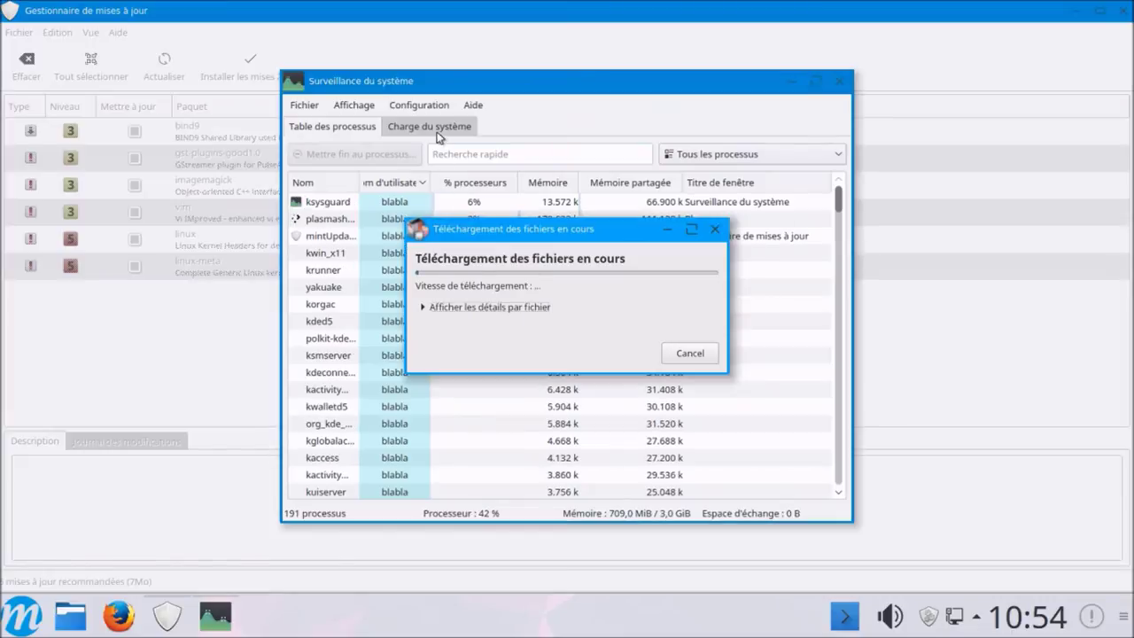
{"action": "left_click", "coordinate": [435, 133]}
Step: Move the update manager and system monitor windows apart and expand the per-file details of the download
{"action": "left_click_drag", "start_coordinate": [534, 20], "coordinate": [250, 34]}
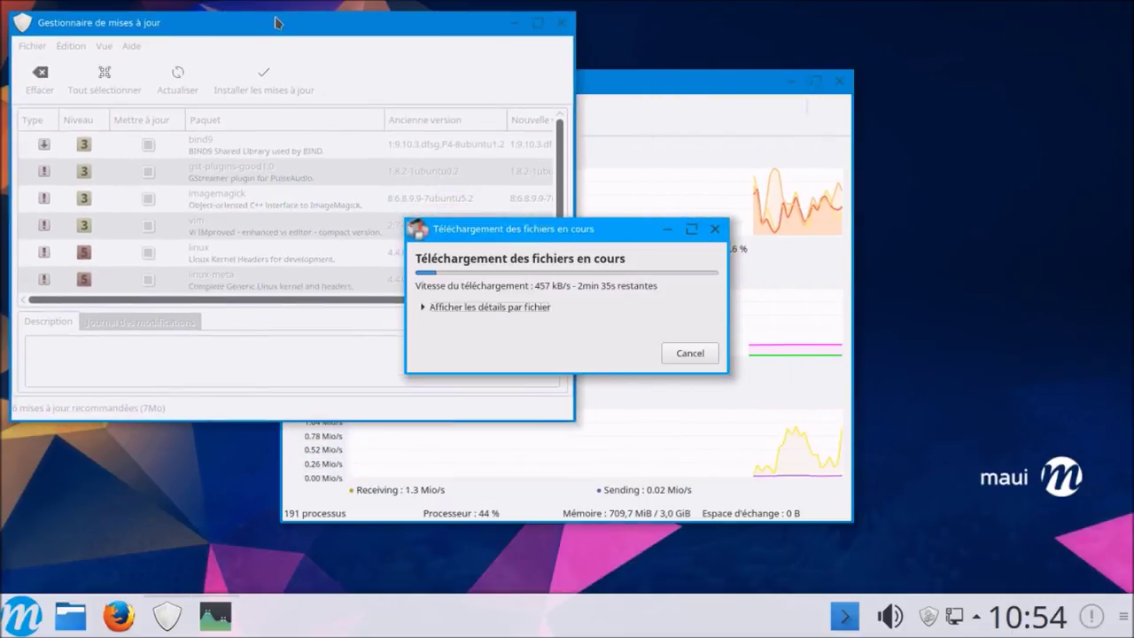
{"action": "left_click", "coordinate": [424, 308]}
{"action": "left_click_drag", "start_coordinate": [702, 82], "coordinate": [974, 58]}
{"action": "left_click_drag", "start_coordinate": [507, 289], "coordinate": [402, 301]}
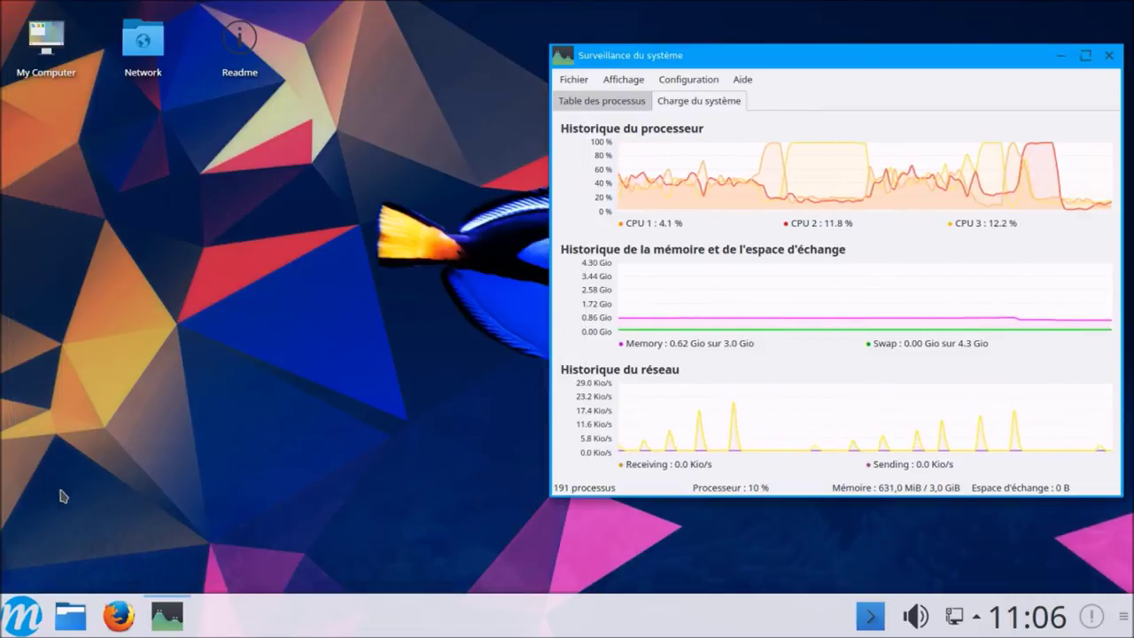
Step: Close the system monitor and restart the computer, logging back in with the account password
{"action": "left_click", "coordinate": [1108, 55]}
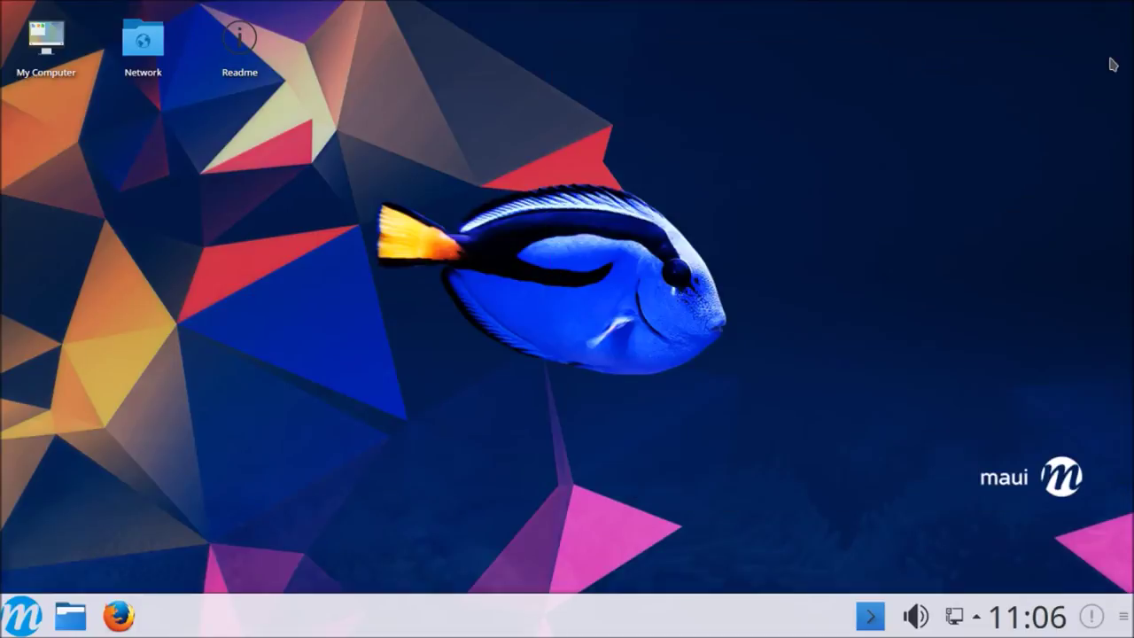
{"action": "left_click", "coordinate": [21, 613]}
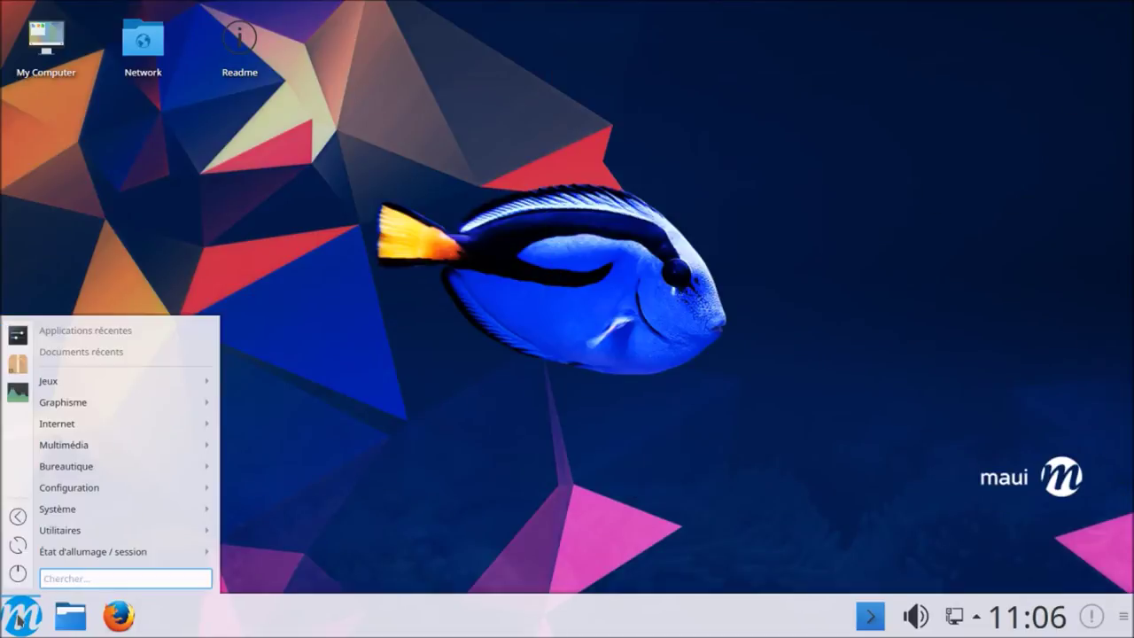
{"action": "left_click", "coordinate": [18, 546]}
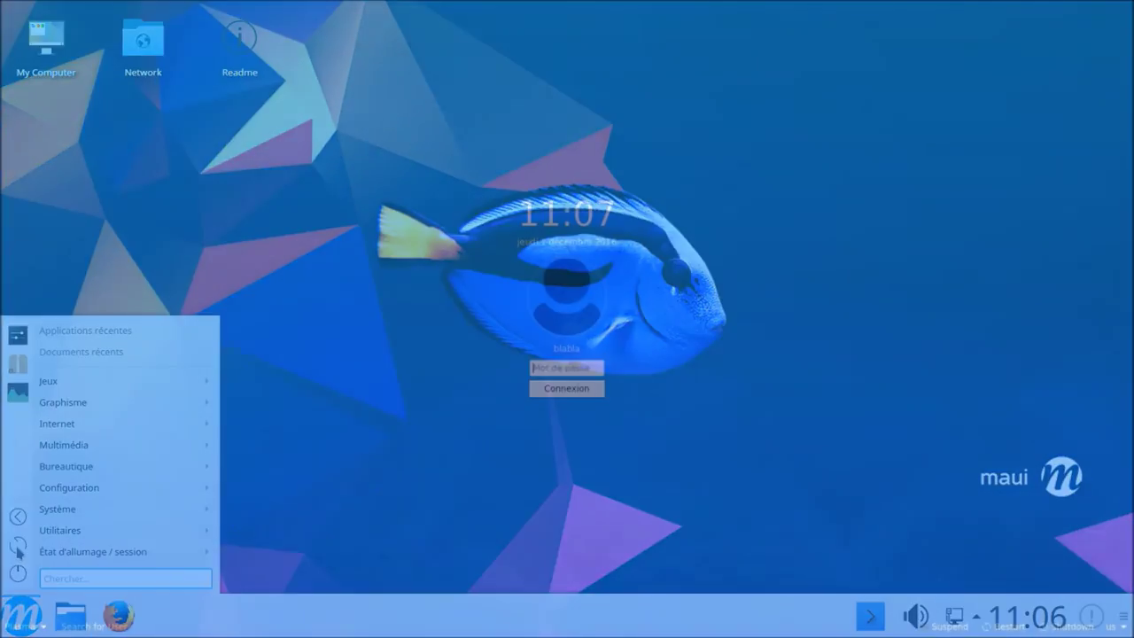
{"action": "type", "text": "**"}
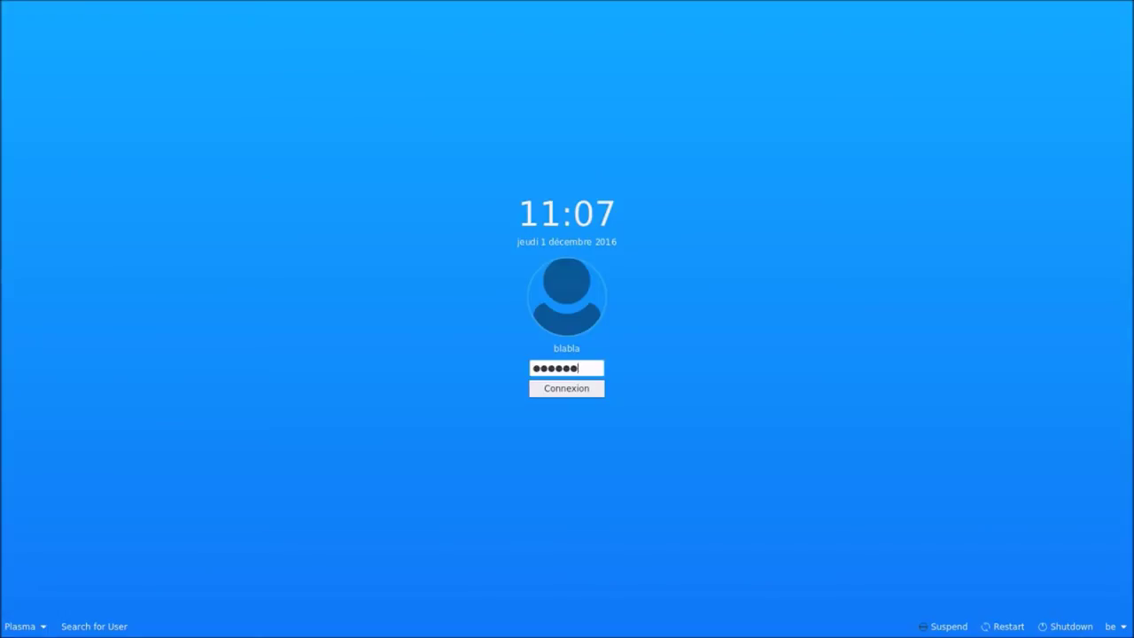
{"action": "type", "text": "****"}
{"action": "key", "text": "Return"}
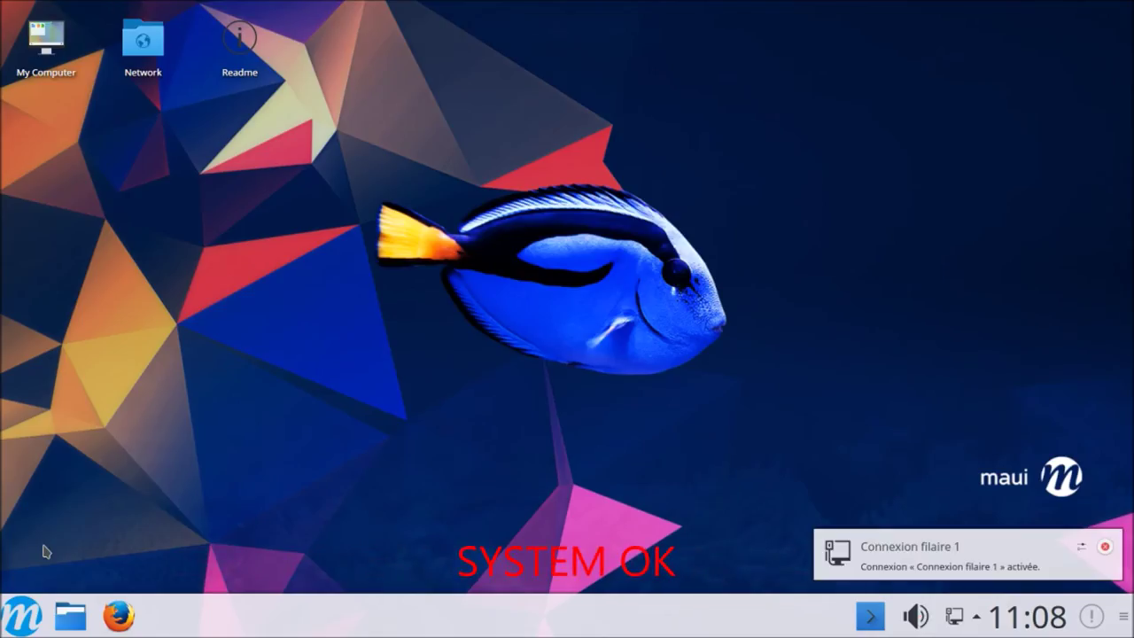
Step: Open the system settings, view the A propos du système information, and close the settings
{"action": "left_click", "coordinate": [19, 614]}
{"action": "left_click", "coordinate": [12, 344]}
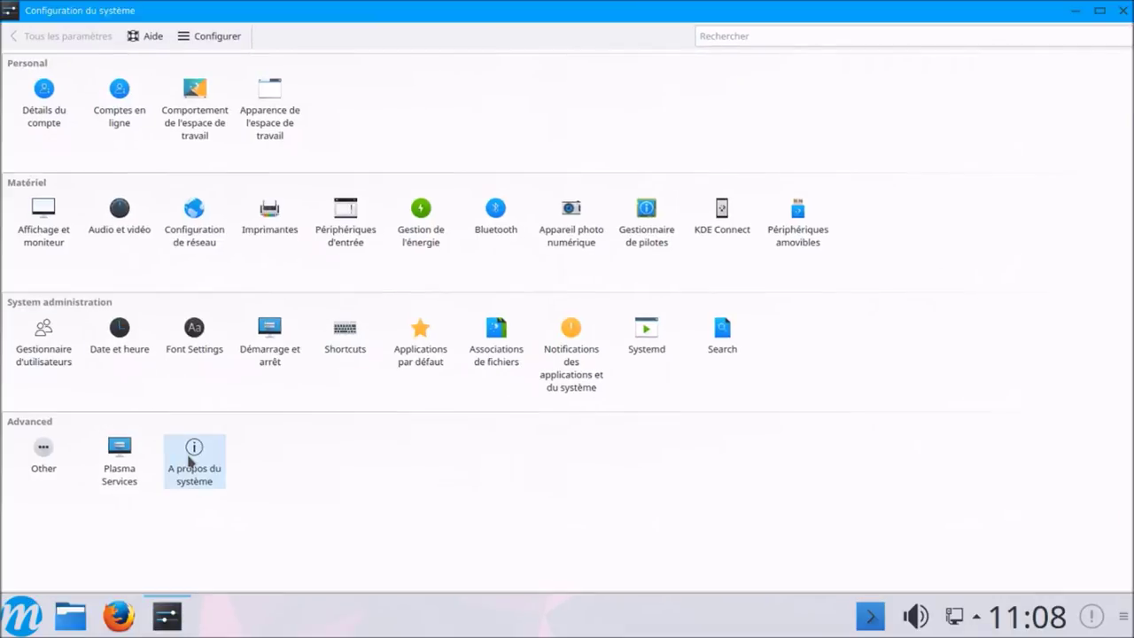
{"action": "left_click", "coordinate": [188, 461]}
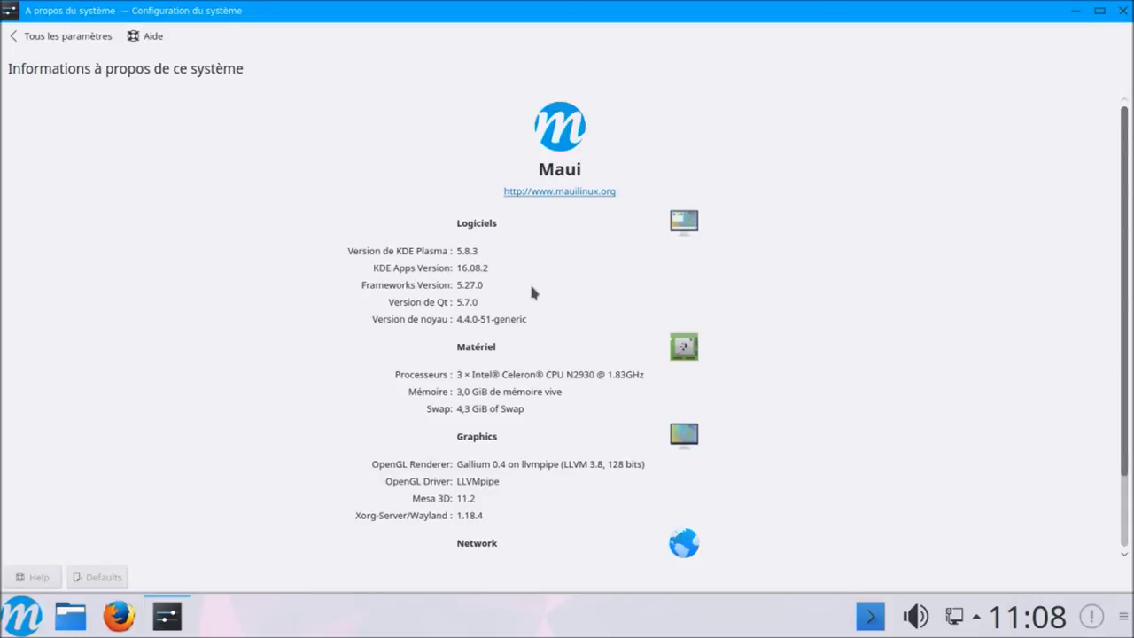
{"action": "left_click", "coordinate": [1121, 11]}
Step: Look over the Jeux applications, open GIMP to view its À propos information, and close it
{"action": "left_click", "coordinate": [28, 611]}
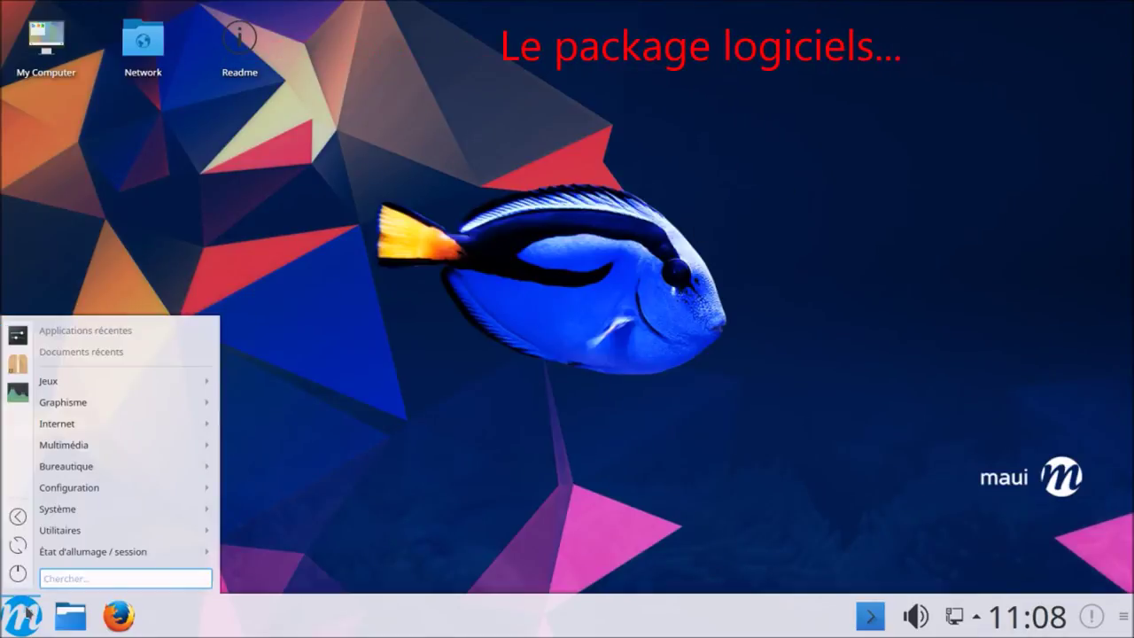
{"action": "mouse_move", "coordinate": [79, 381]}
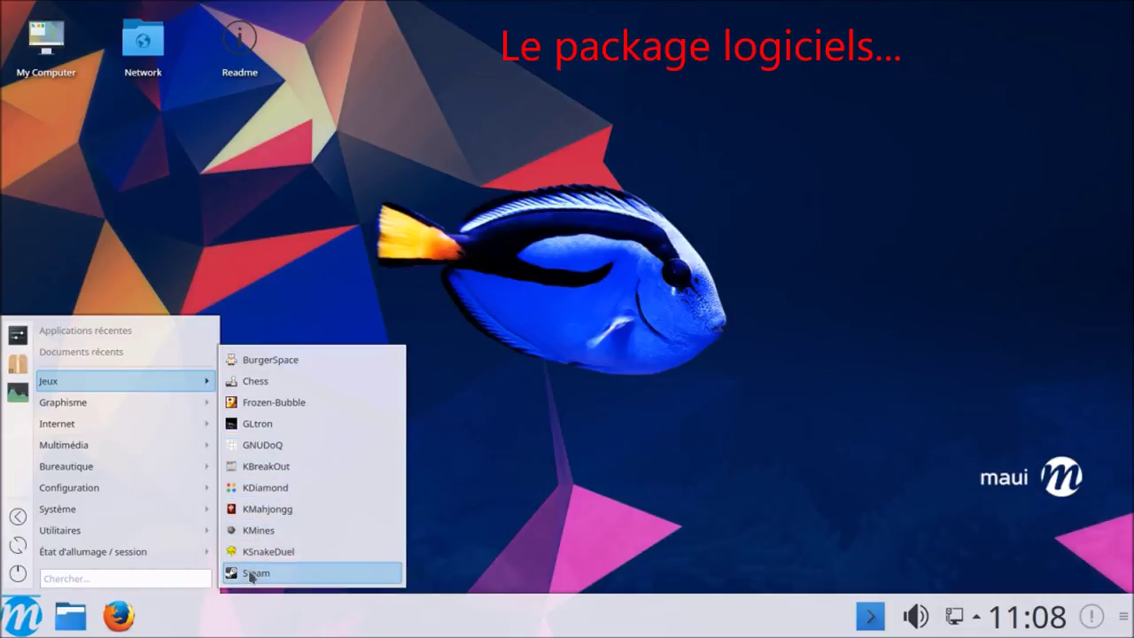
{"action": "mouse_move", "coordinate": [202, 404]}
{"action": "left_click", "coordinate": [245, 403]}
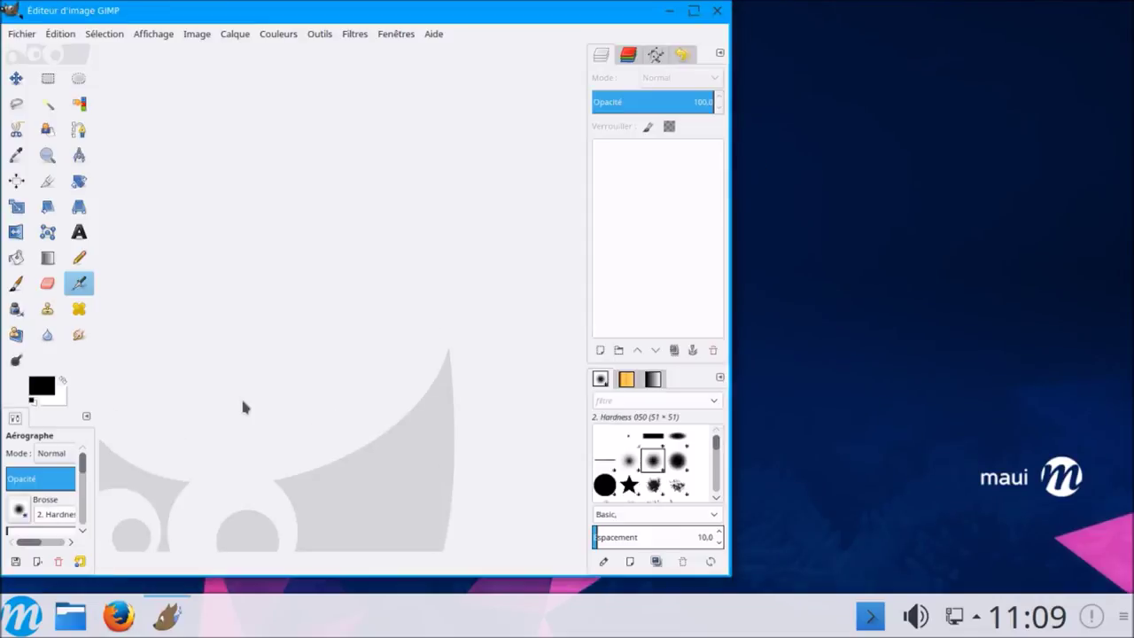
{"action": "left_click", "coordinate": [433, 38]}
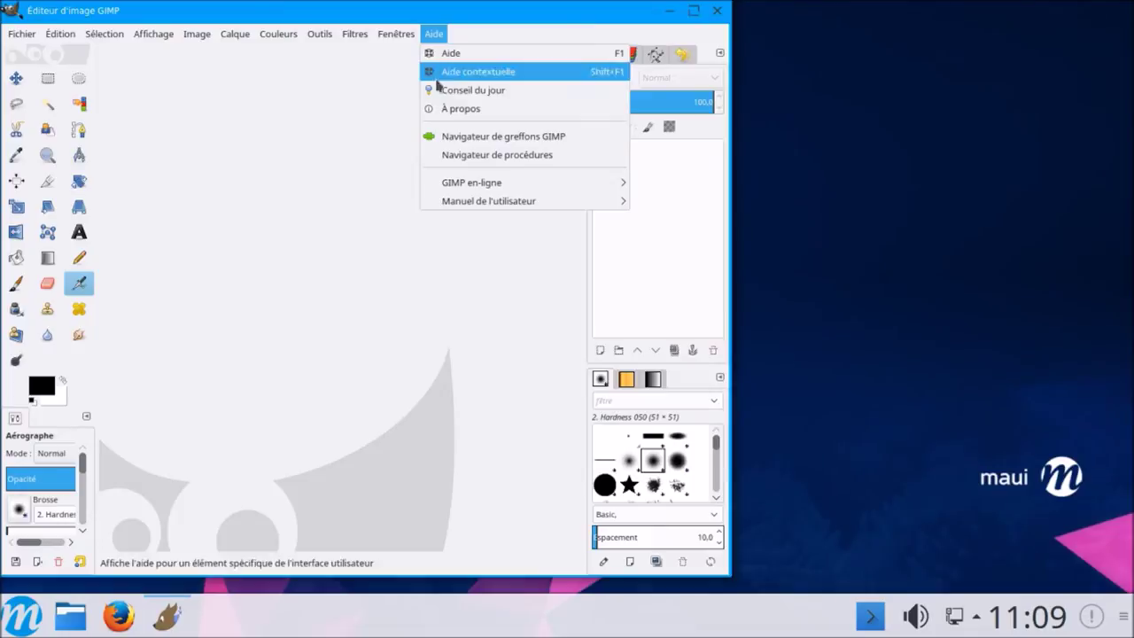
{"action": "left_click", "coordinate": [450, 107]}
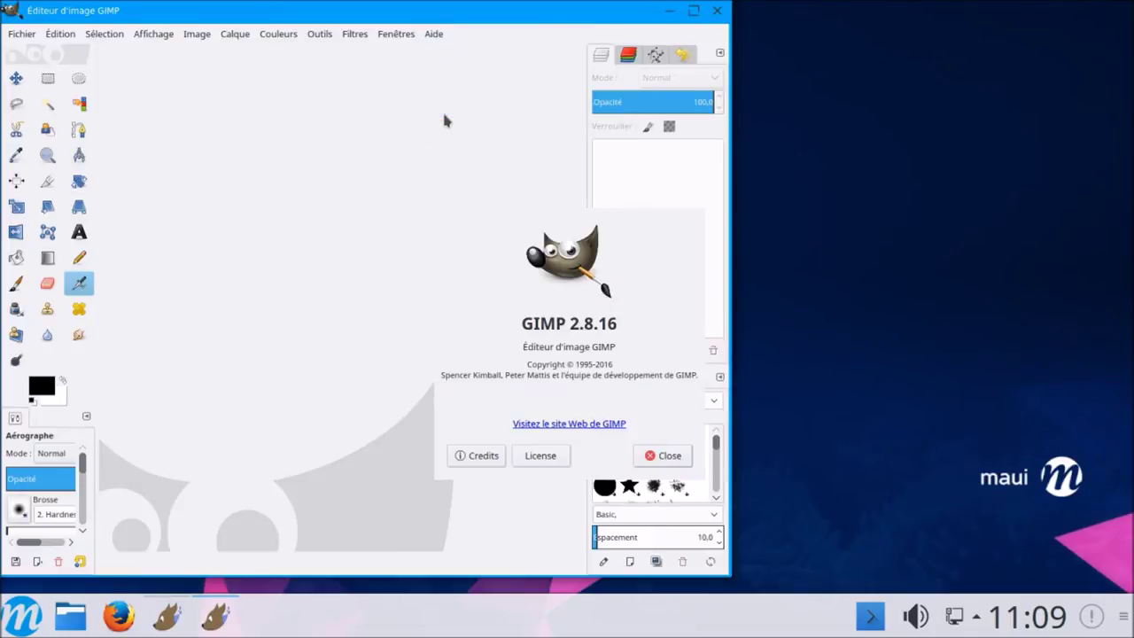
{"action": "left_click", "coordinate": [662, 456]}
{"action": "left_click", "coordinate": [717, 9]}
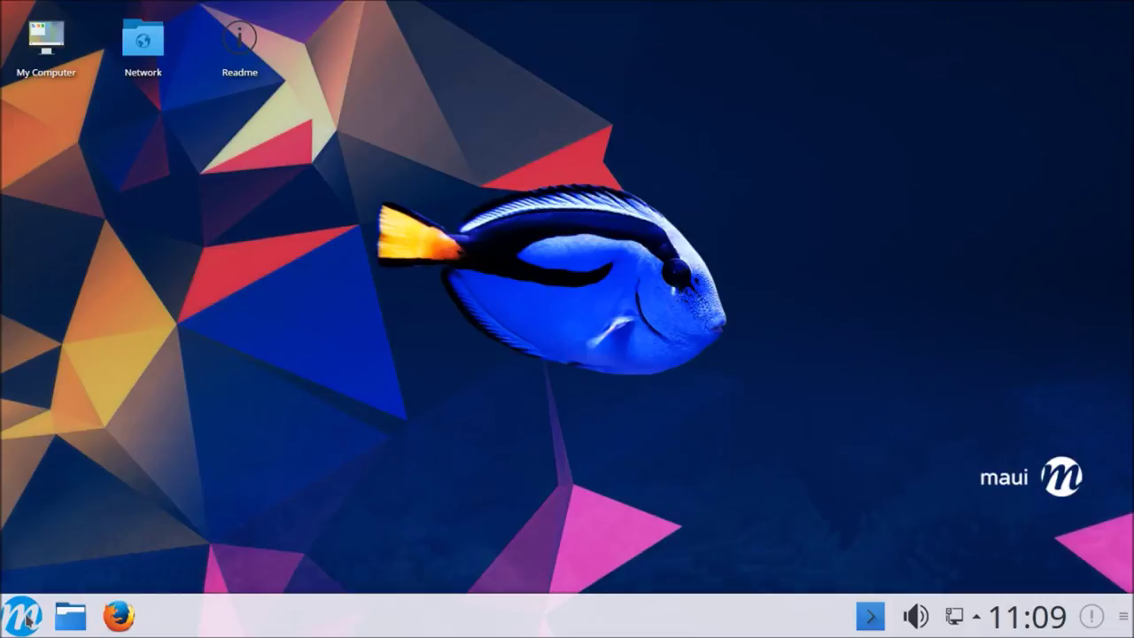
Step: Launch Inkscape from the Graphisme applications and view its About Inkscape information
{"action": "left_click", "coordinate": [25, 617]}
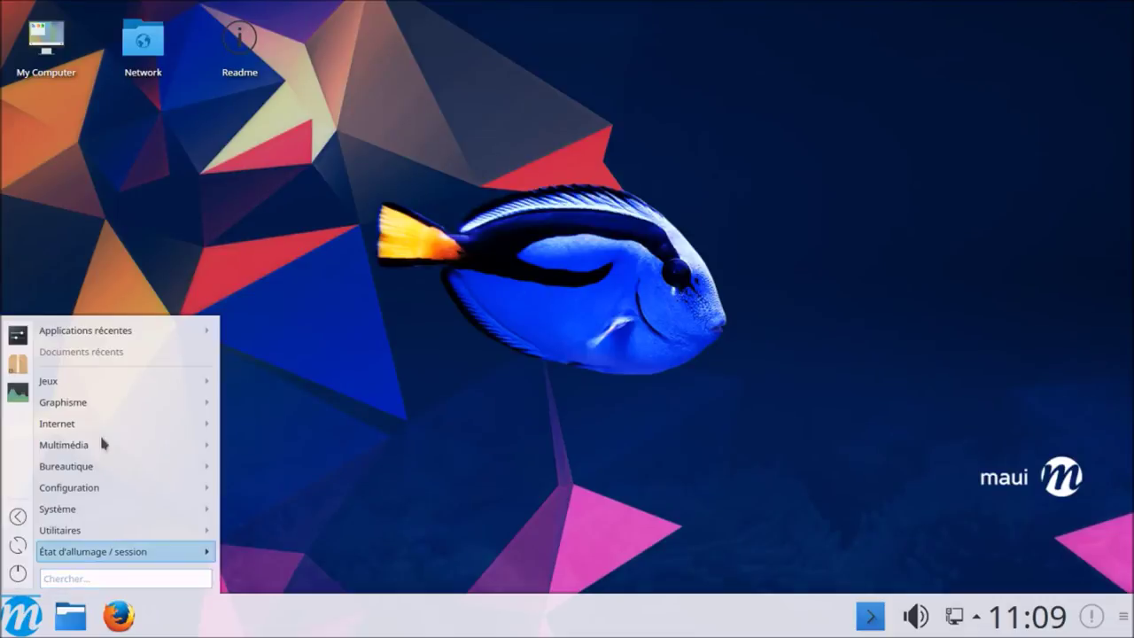
{"action": "mouse_move", "coordinate": [129, 405]}
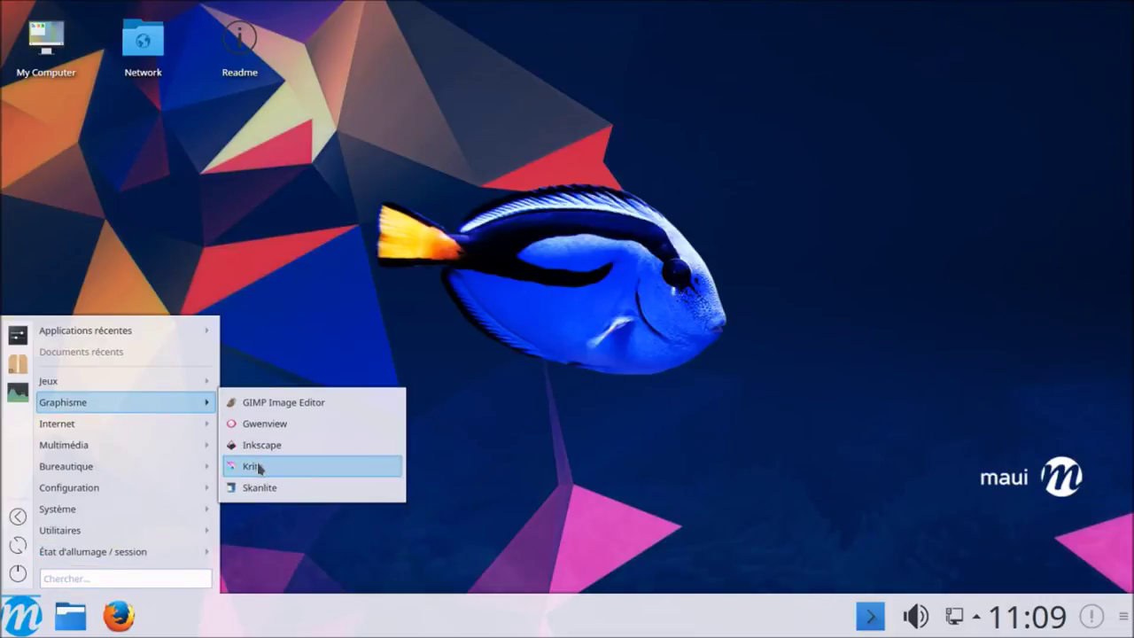
{"action": "left_click", "coordinate": [261, 445]}
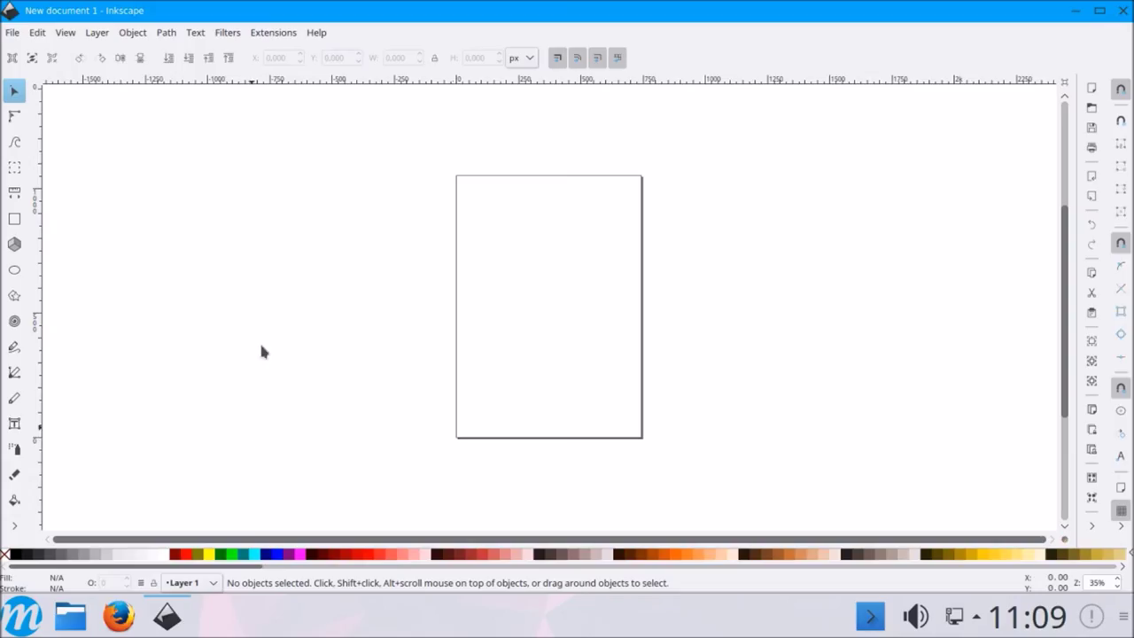
{"action": "left_click", "coordinate": [314, 35]}
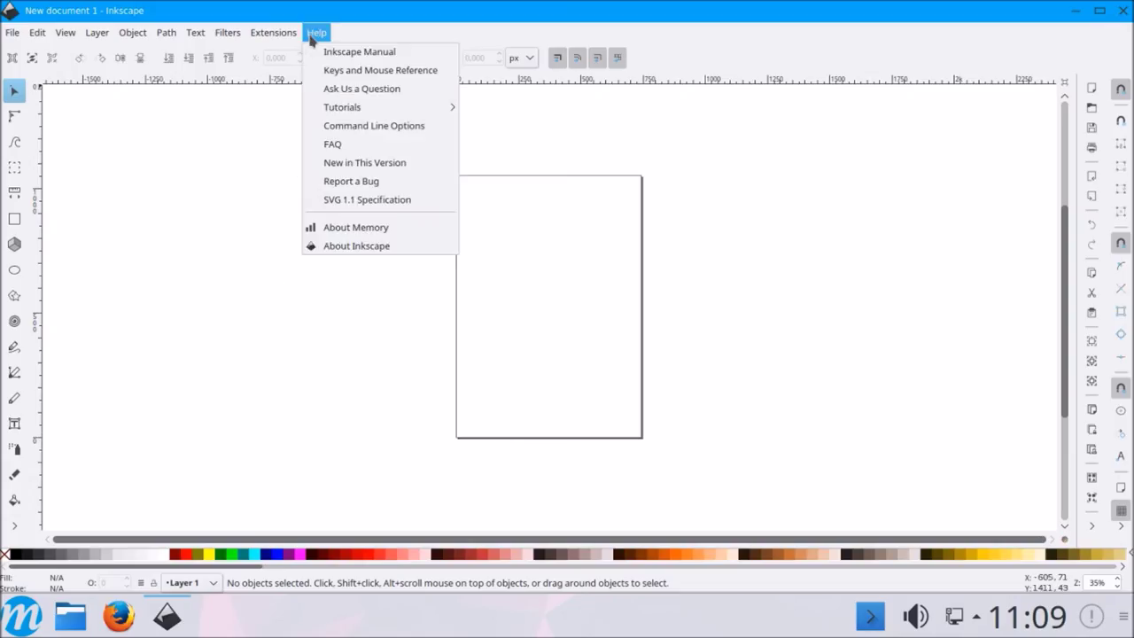
{"action": "left_click", "coordinate": [332, 246]}
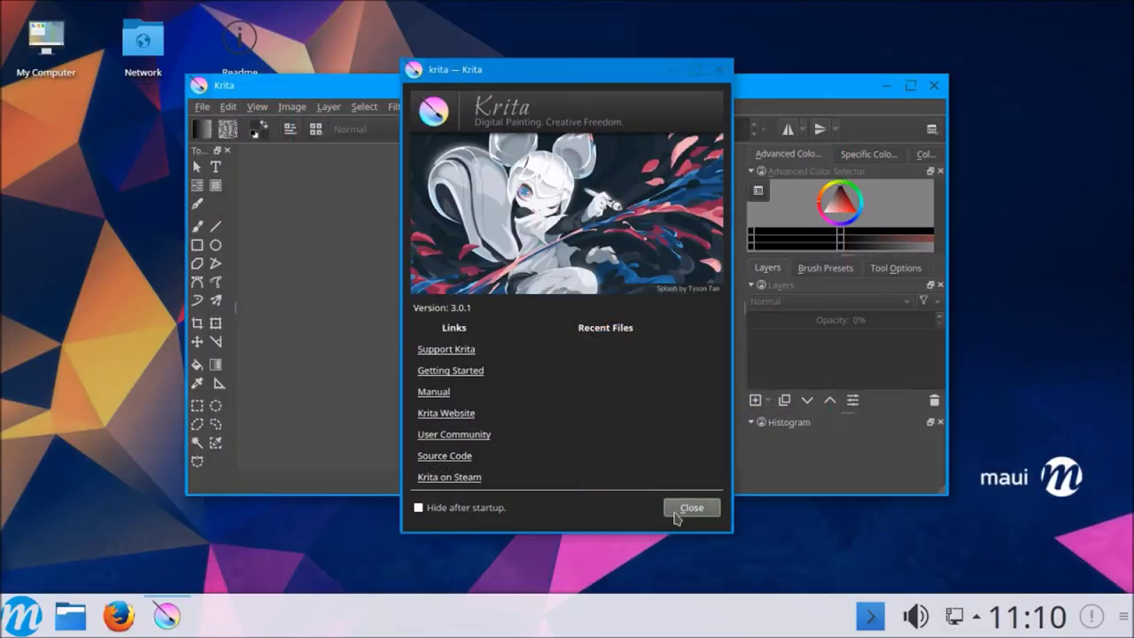
Step: Dismiss Krita's welcome window and quit Krita
{"action": "left_click", "coordinate": [690, 507]}
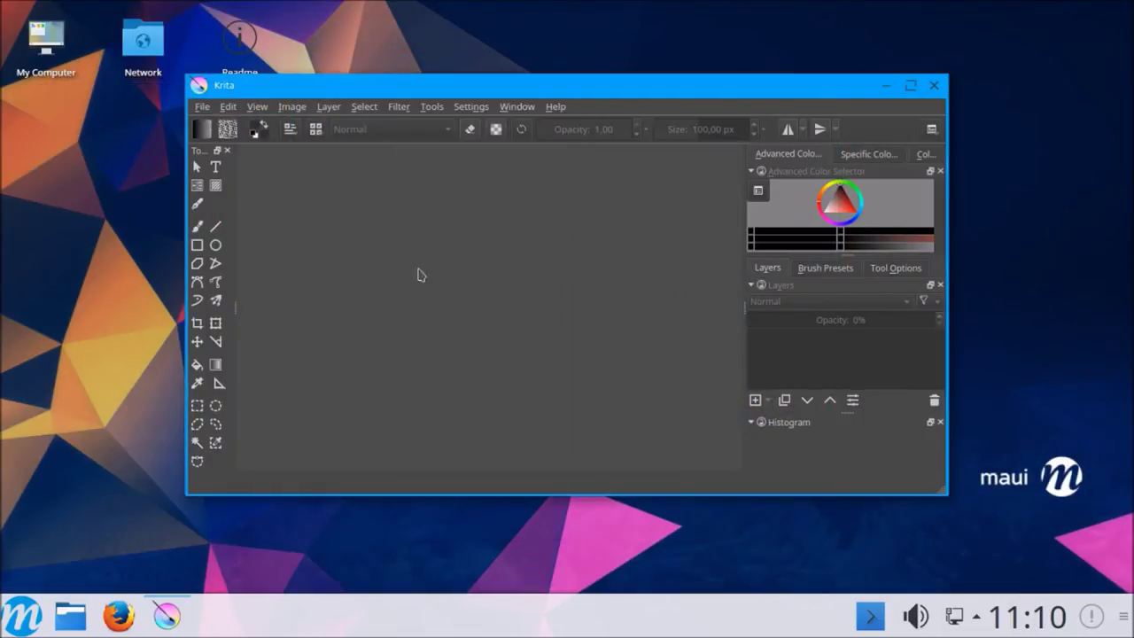
{"action": "left_click", "coordinate": [202, 107]}
{"action": "left_click", "coordinate": [208, 446]}
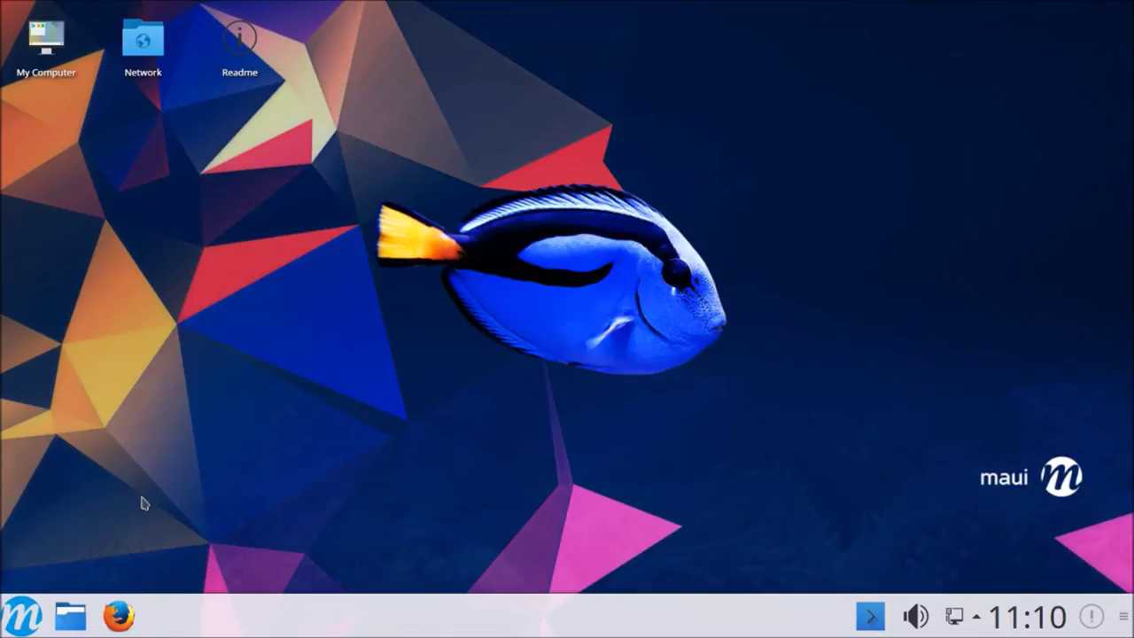
Step: Open Thunderbird from the Internet applications, skip the new-address assistant, view the À propos de Thunderbird information, and close it
{"action": "left_click", "coordinate": [13, 625]}
{"action": "mouse_move", "coordinate": [196, 410]}
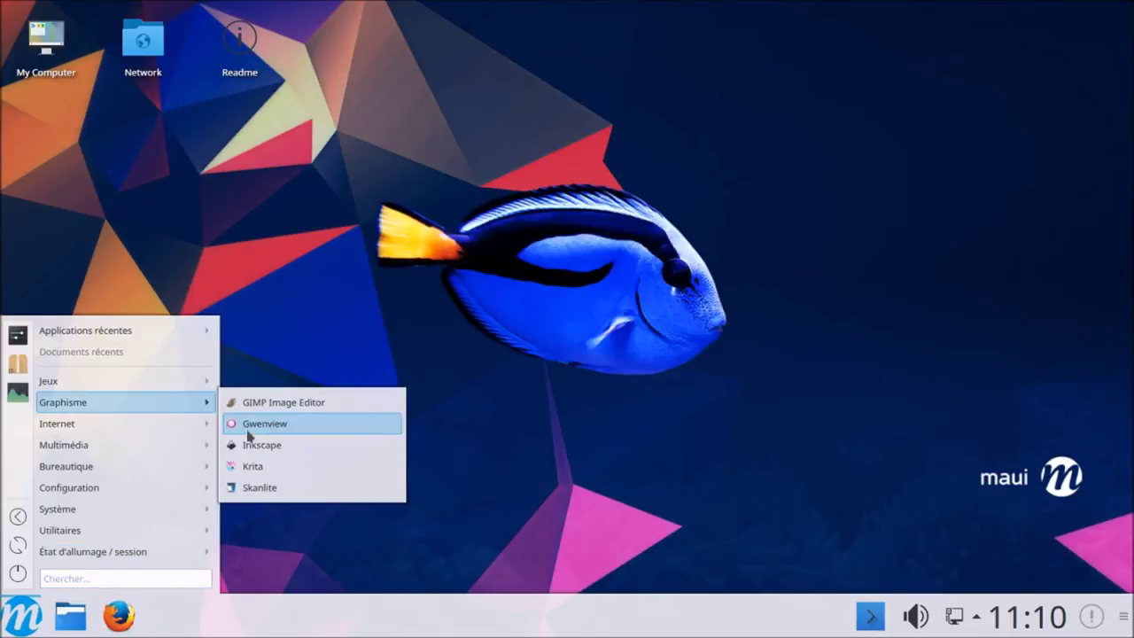
{"action": "mouse_move", "coordinate": [202, 430]}
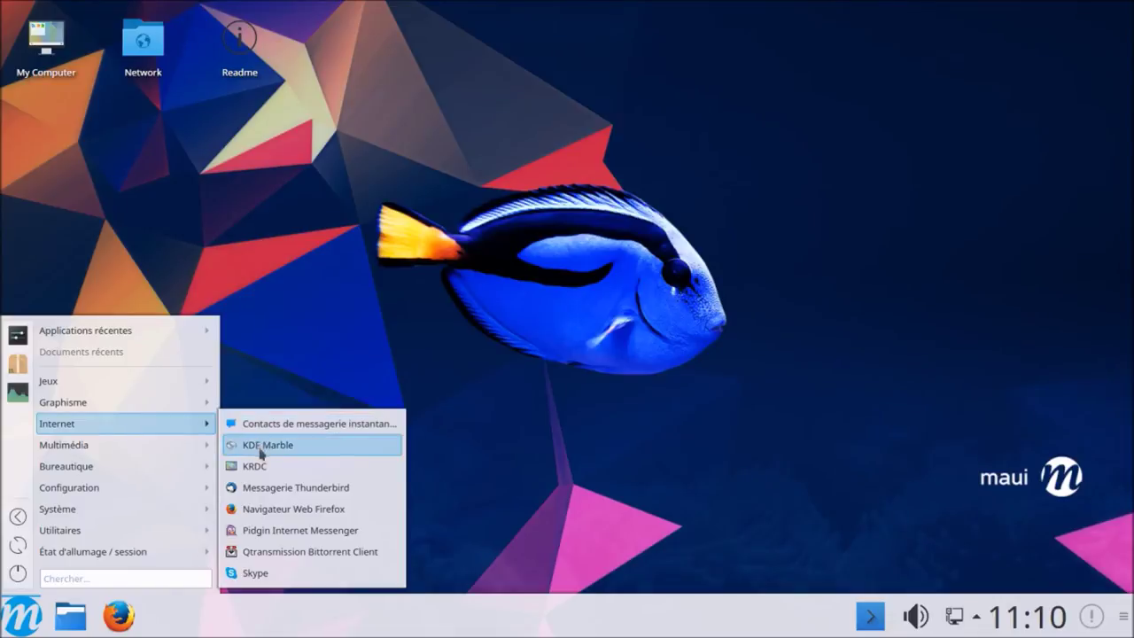
{"action": "left_click", "coordinate": [261, 488]}
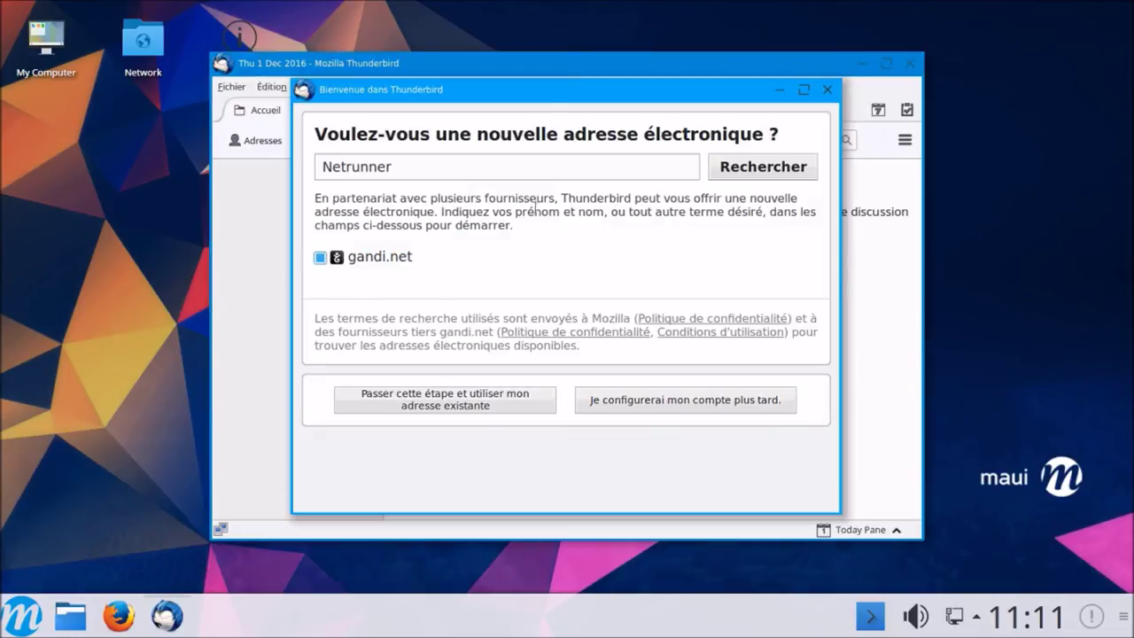
{"action": "left_click", "coordinate": [826, 90]}
{"action": "left_click", "coordinate": [569, 87]}
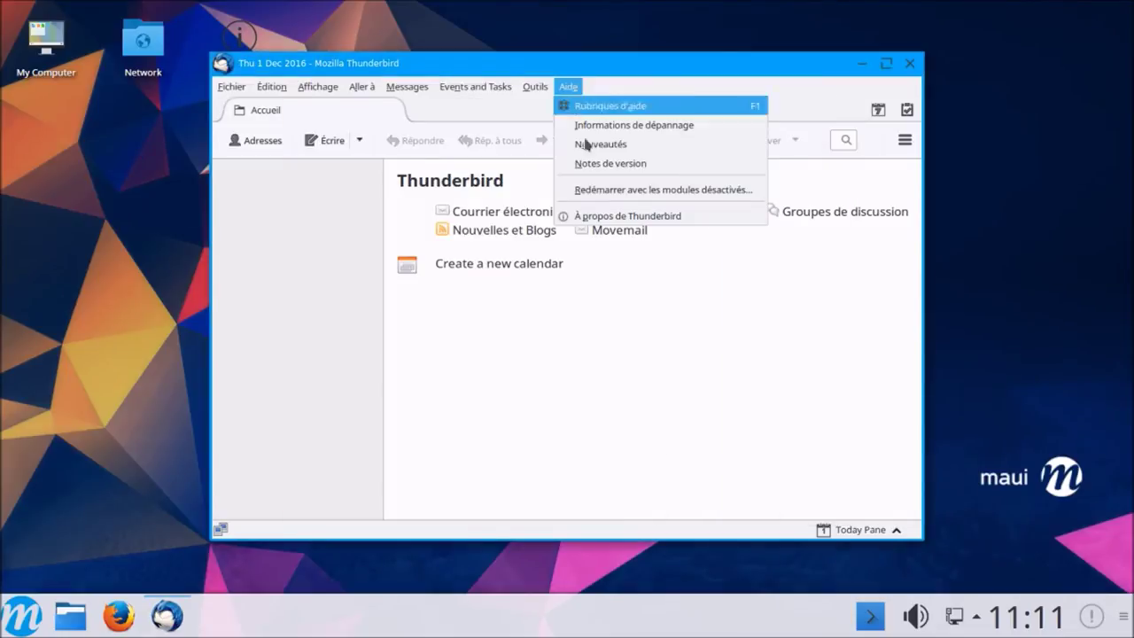
{"action": "left_click", "coordinate": [592, 215]}
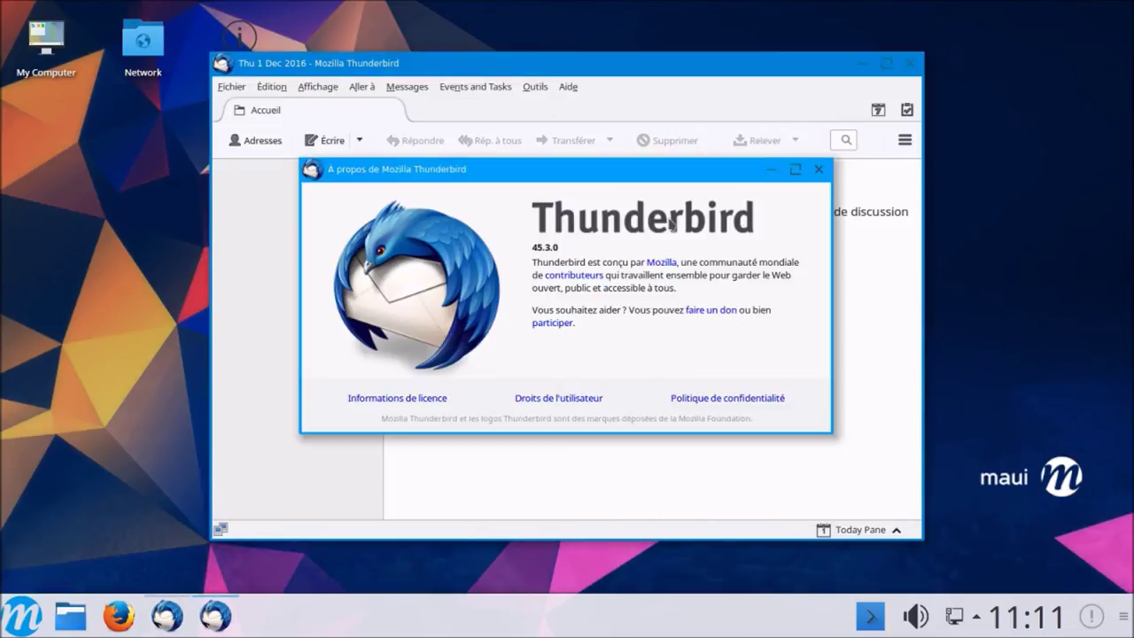
{"action": "left_click", "coordinate": [817, 169]}
{"action": "left_click", "coordinate": [909, 63]}
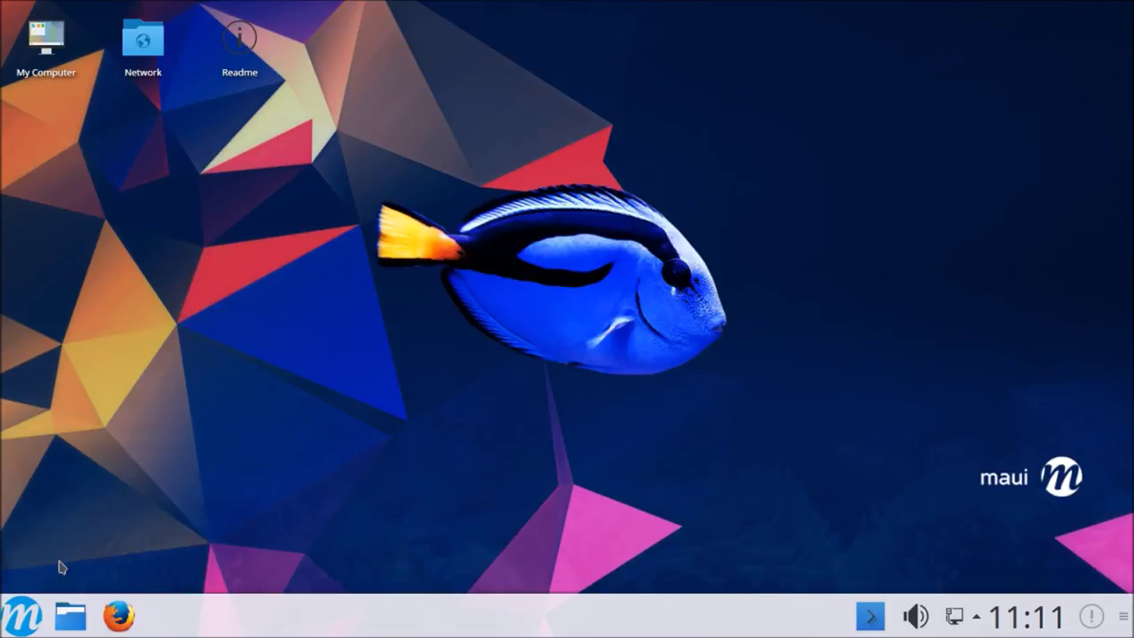
Step: Launch Firefox from the Internet applications, view the À propos de Firefox information, and close the browser
{"action": "left_click", "coordinate": [19, 616]}
{"action": "mouse_move", "coordinate": [136, 430]}
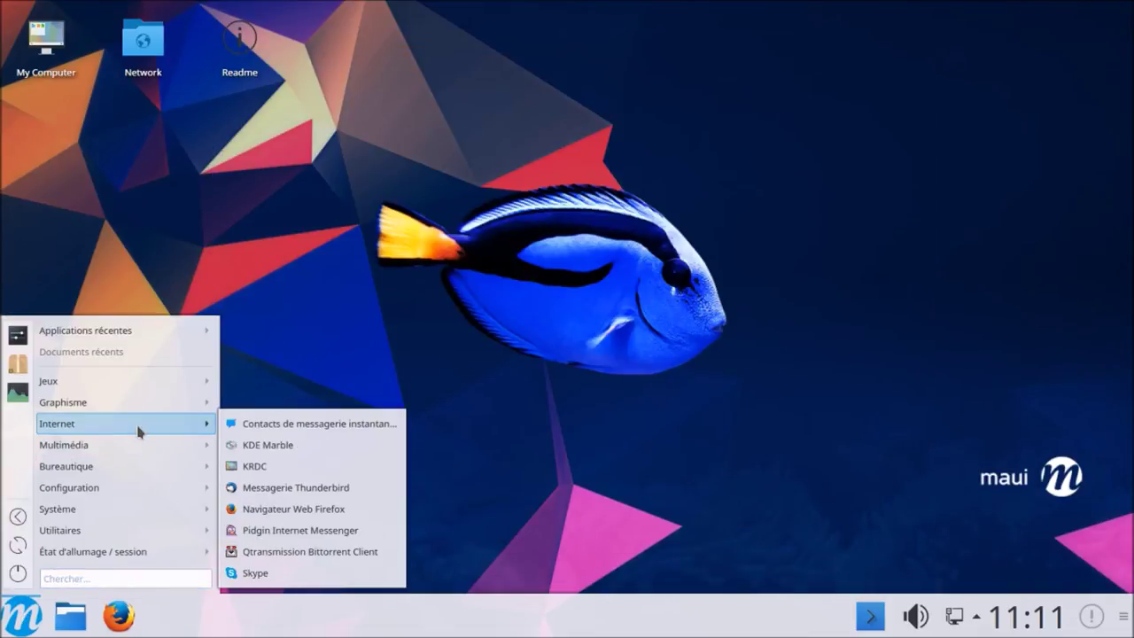
{"action": "left_click", "coordinate": [299, 509]}
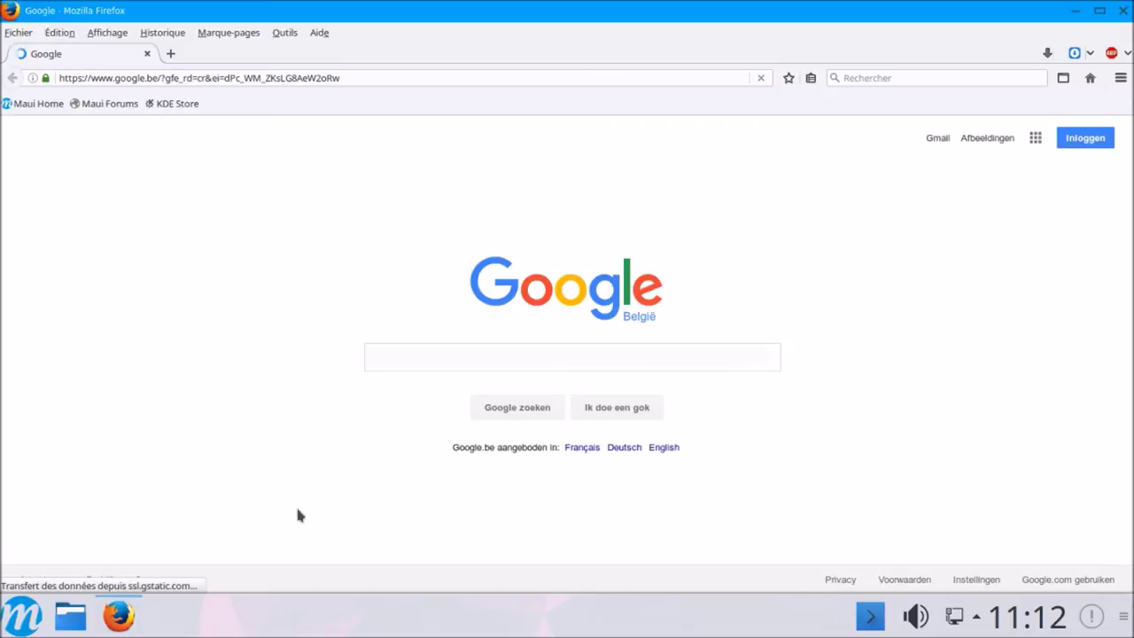
{"action": "left_click", "coordinate": [1121, 80]}
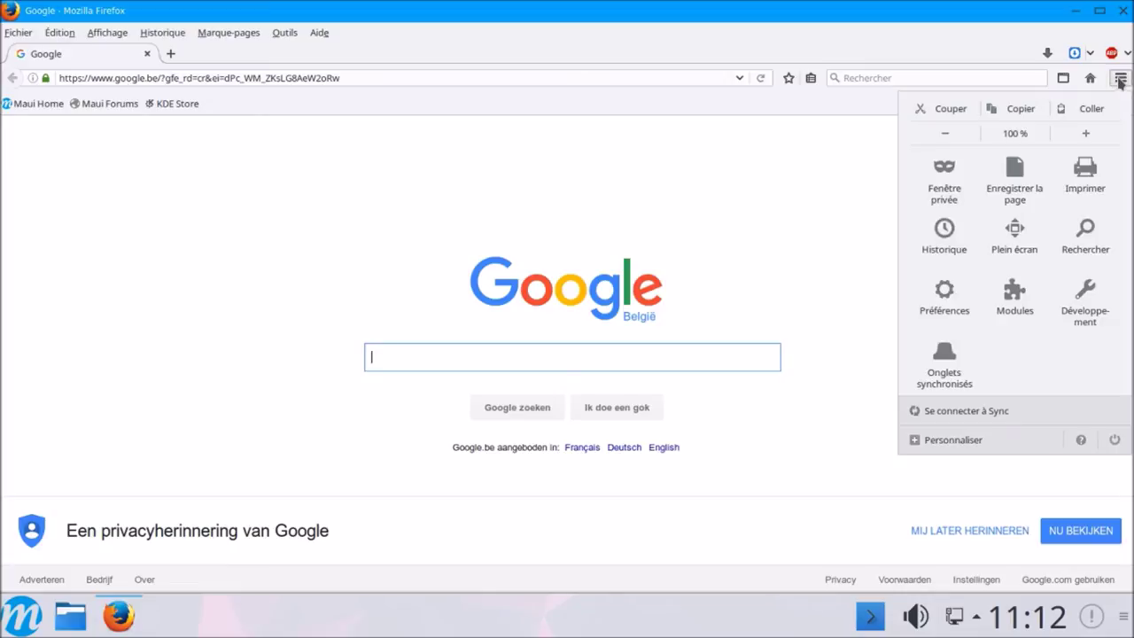
{"action": "left_click", "coordinate": [1079, 438]}
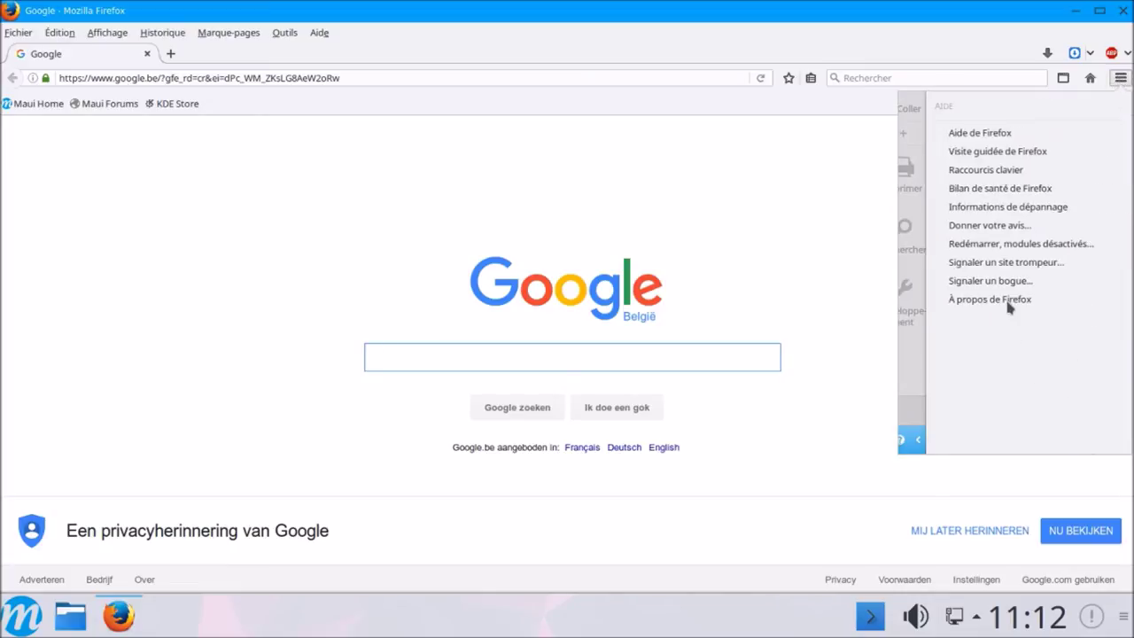
{"action": "left_click", "coordinate": [1008, 301]}
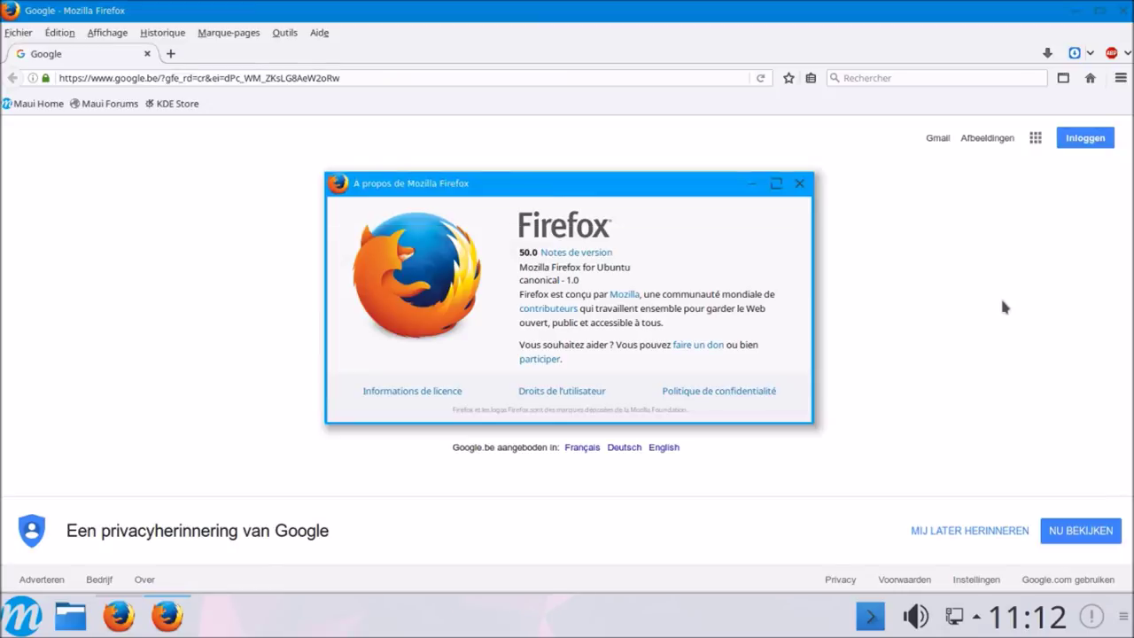
{"action": "key", "text": "Escape"}
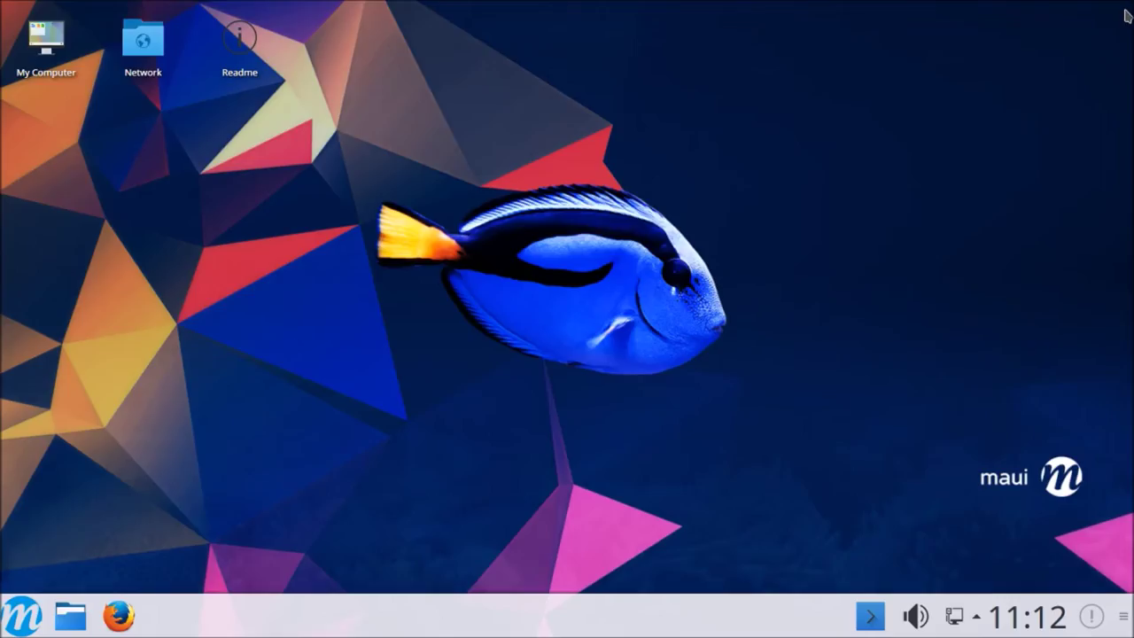
{"action": "left_click", "coordinate": [1124, 9]}
Step: Launch Pidgin, view the form for adding an account without creating one, and close the Comptes window
{"action": "left_click", "coordinate": [32, 605]}
{"action": "mouse_move", "coordinate": [127, 450]}
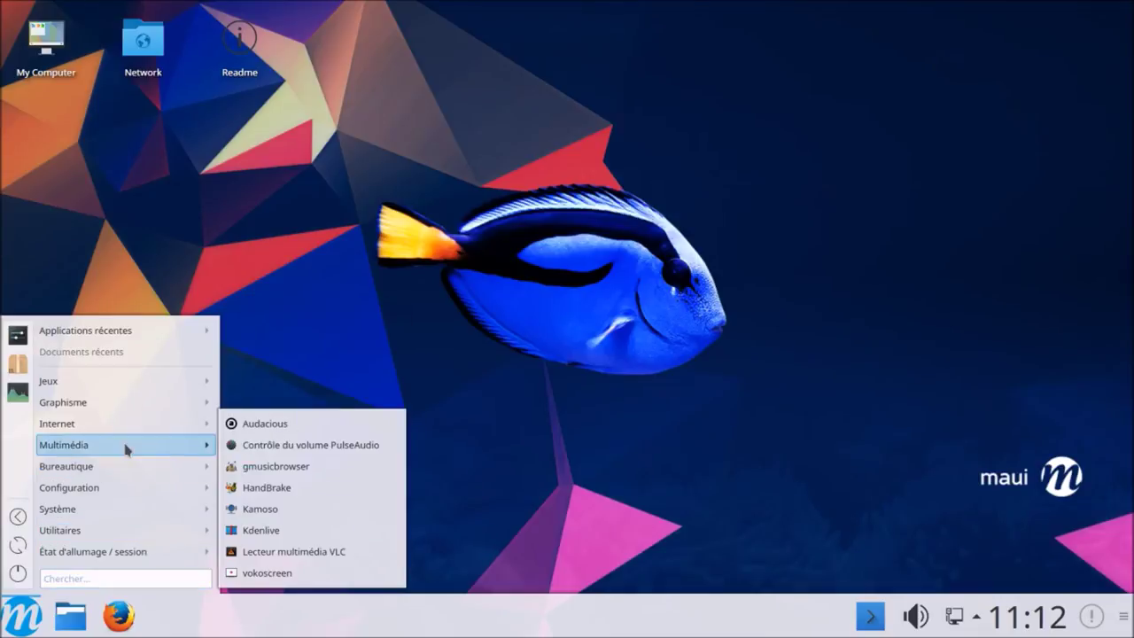
{"action": "mouse_move", "coordinate": [153, 431]}
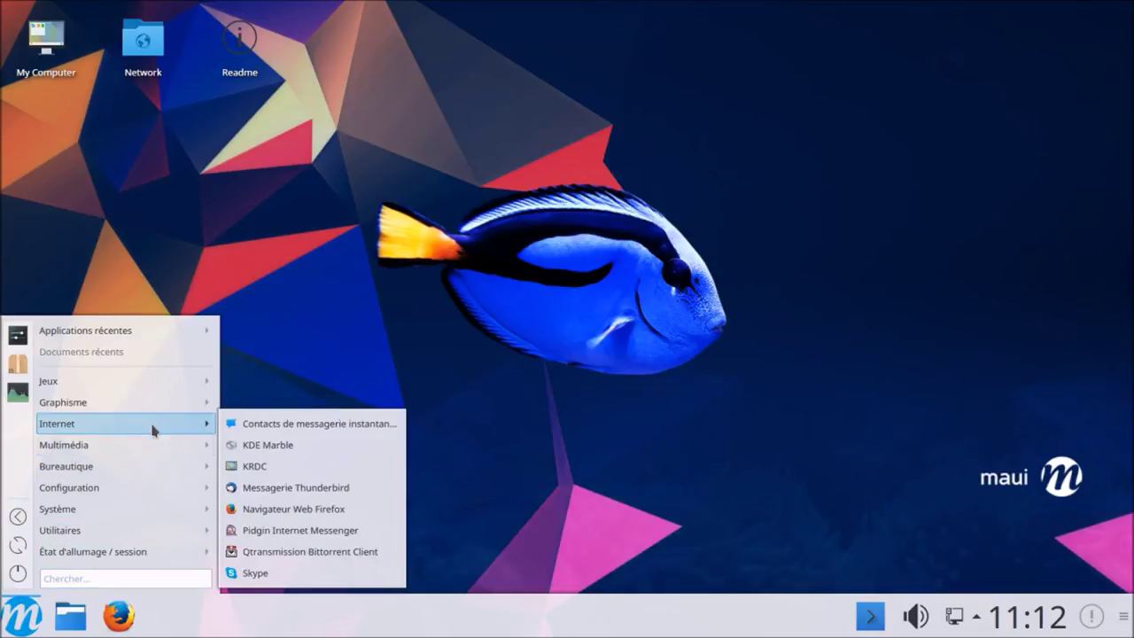
{"action": "left_click", "coordinate": [285, 530]}
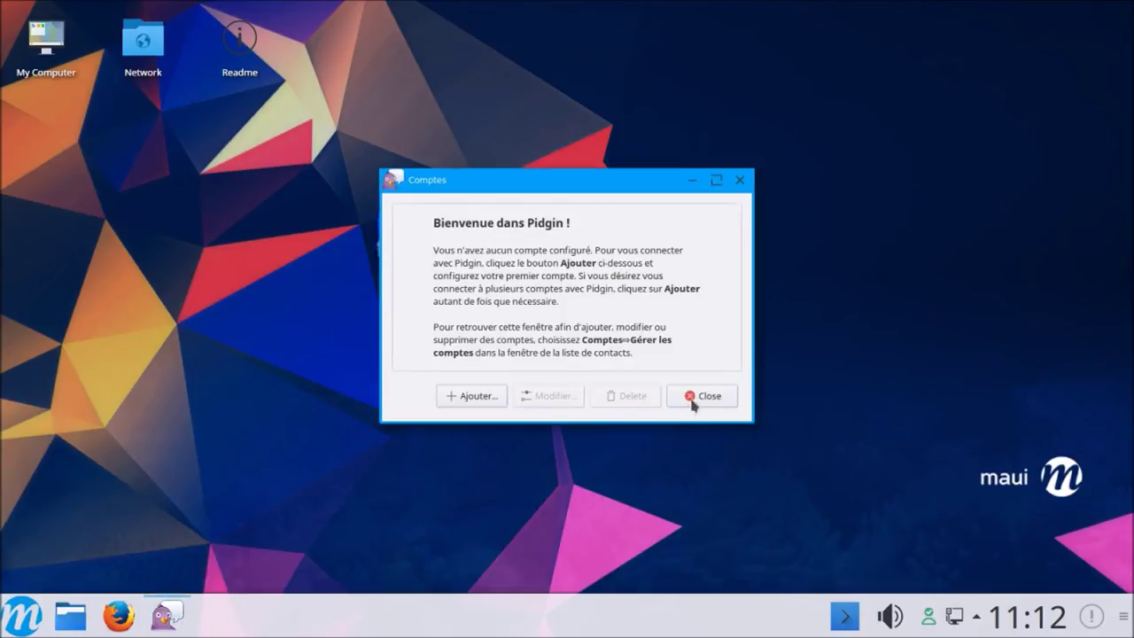
{"action": "left_click", "coordinate": [496, 400]}
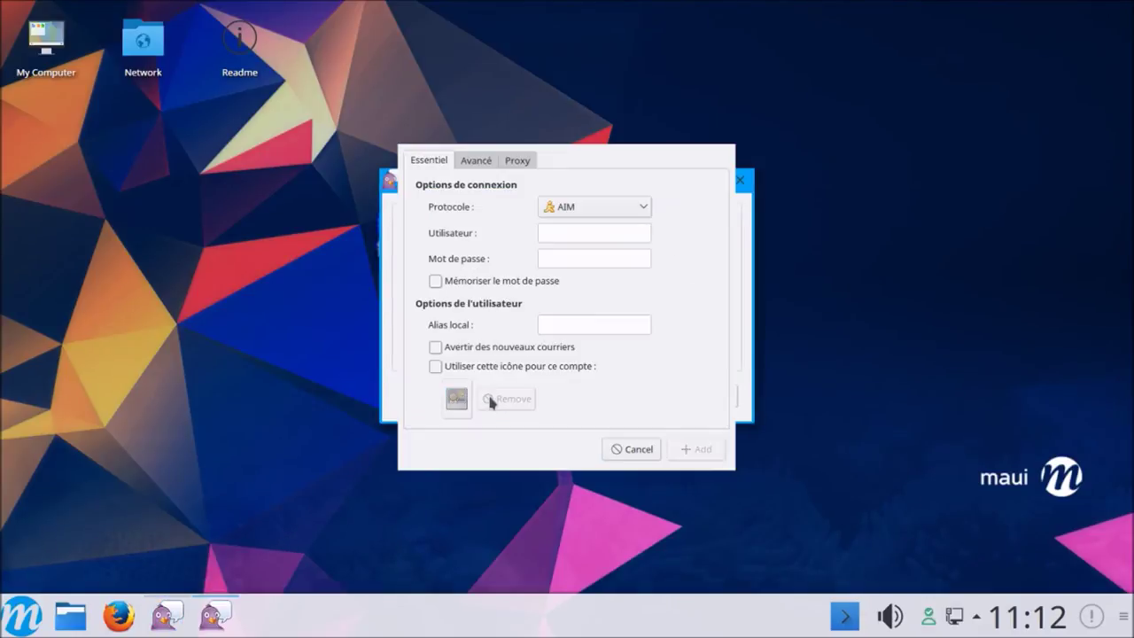
{"action": "left_click", "coordinate": [636, 450]}
{"action": "left_click", "coordinate": [707, 398]}
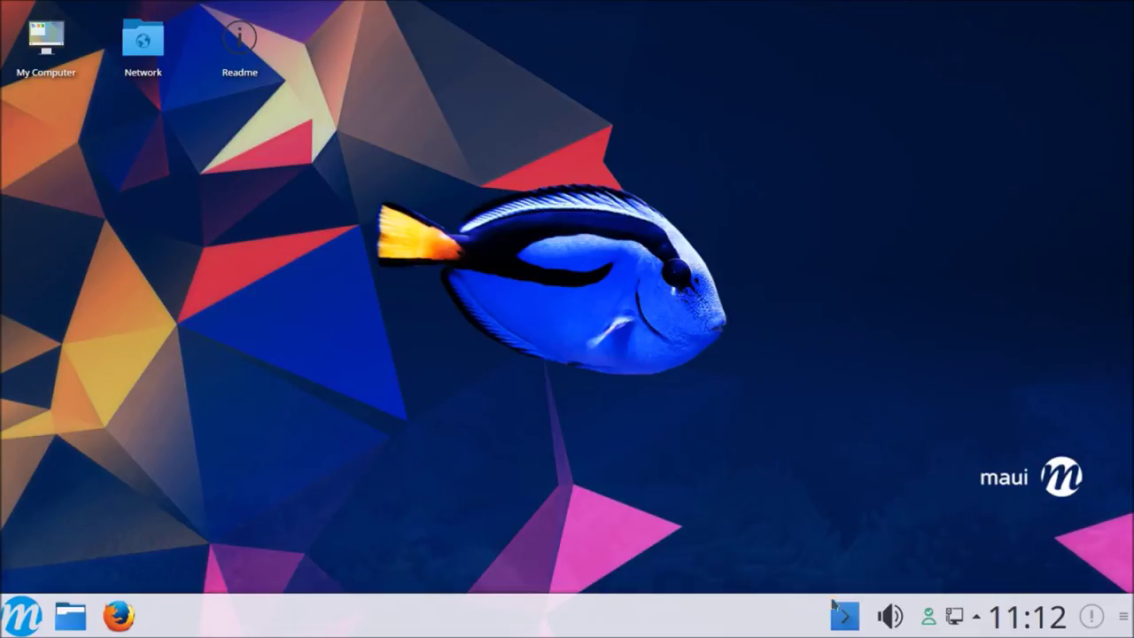
Step: Display Pidgin's contact list and quit Pidgin
{"action": "left_click", "coordinate": [929, 618]}
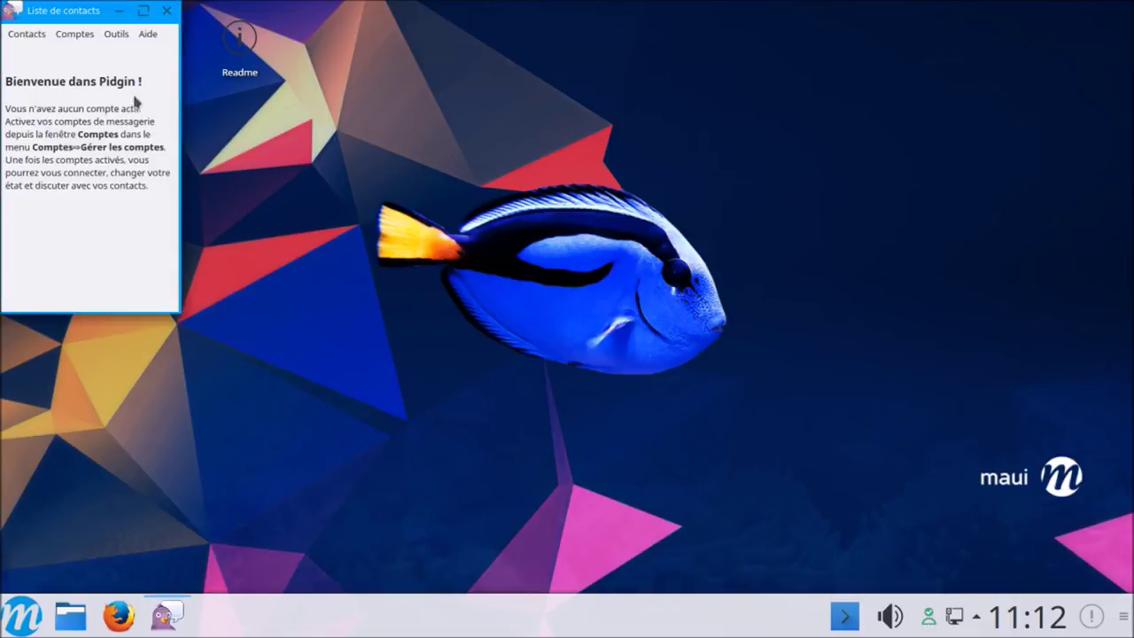
{"action": "left_click", "coordinate": [26, 34]}
{"action": "left_click", "coordinate": [36, 247]}
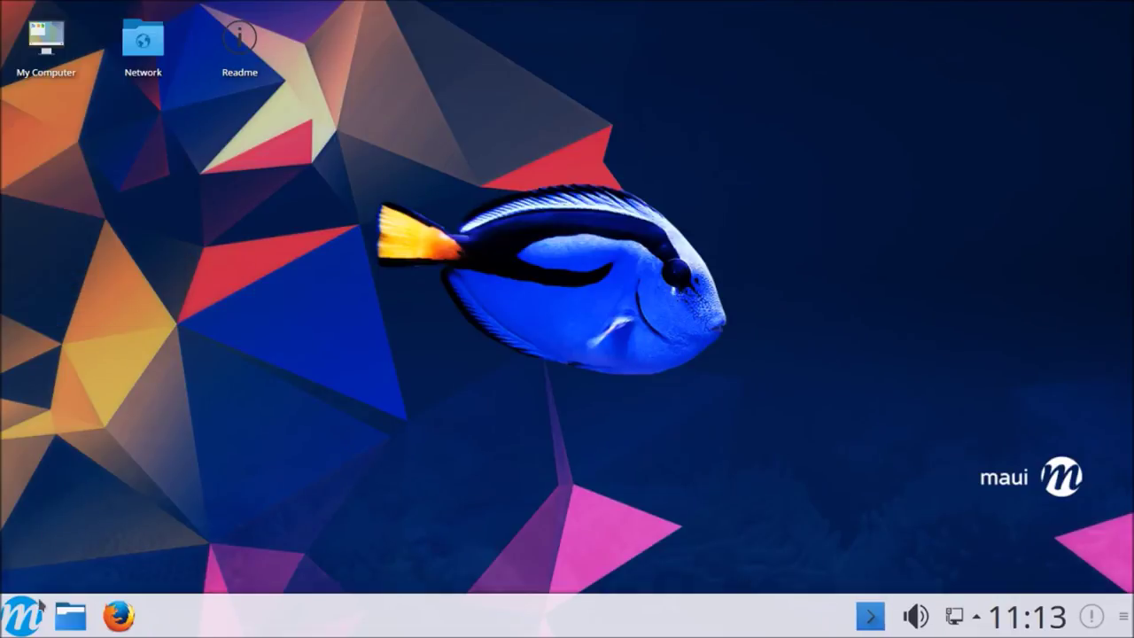
Step: Launch Qtransmission Bittorrent Client from the Internet applications
{"action": "left_click", "coordinate": [21, 614]}
{"action": "mouse_move", "coordinate": [150, 427]}
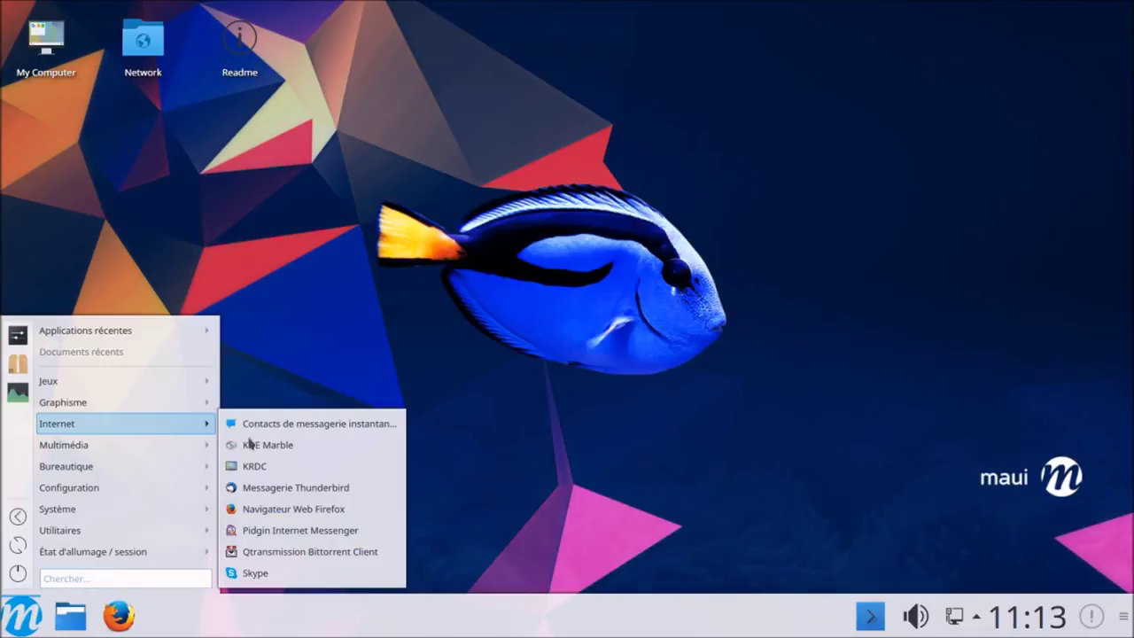
{"action": "left_click", "coordinate": [324, 550]}
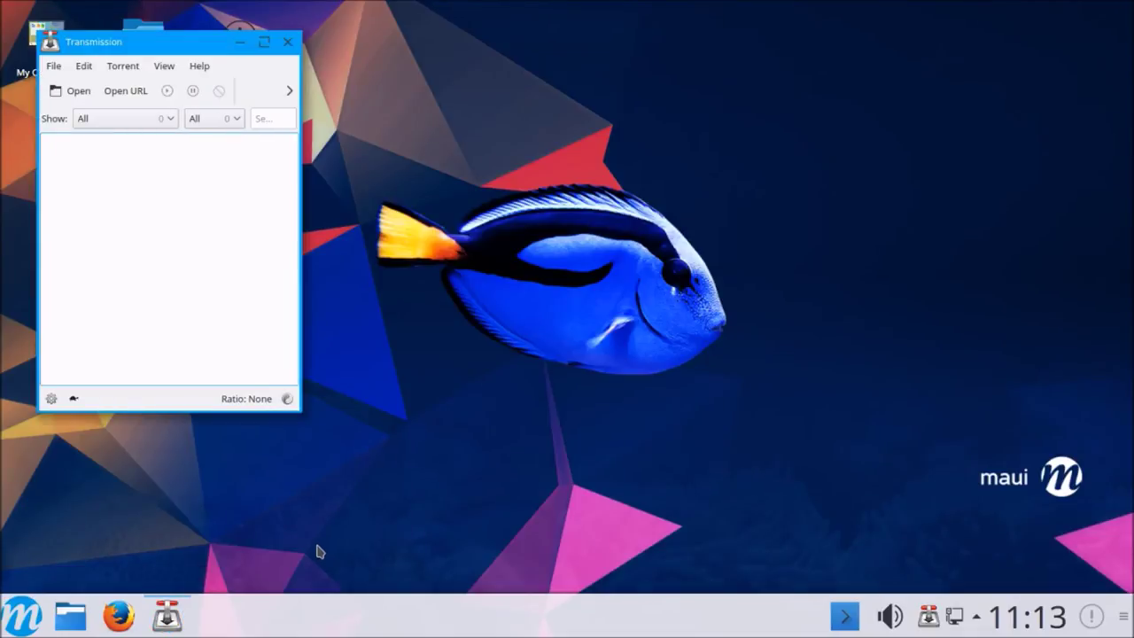
Step: Launch Skype from the Internet applications, close the Transmission window, and accept the Skype terms of use in Français (French)
{"action": "left_click", "coordinate": [22, 614]}
{"action": "mouse_move", "coordinate": [178, 423]}
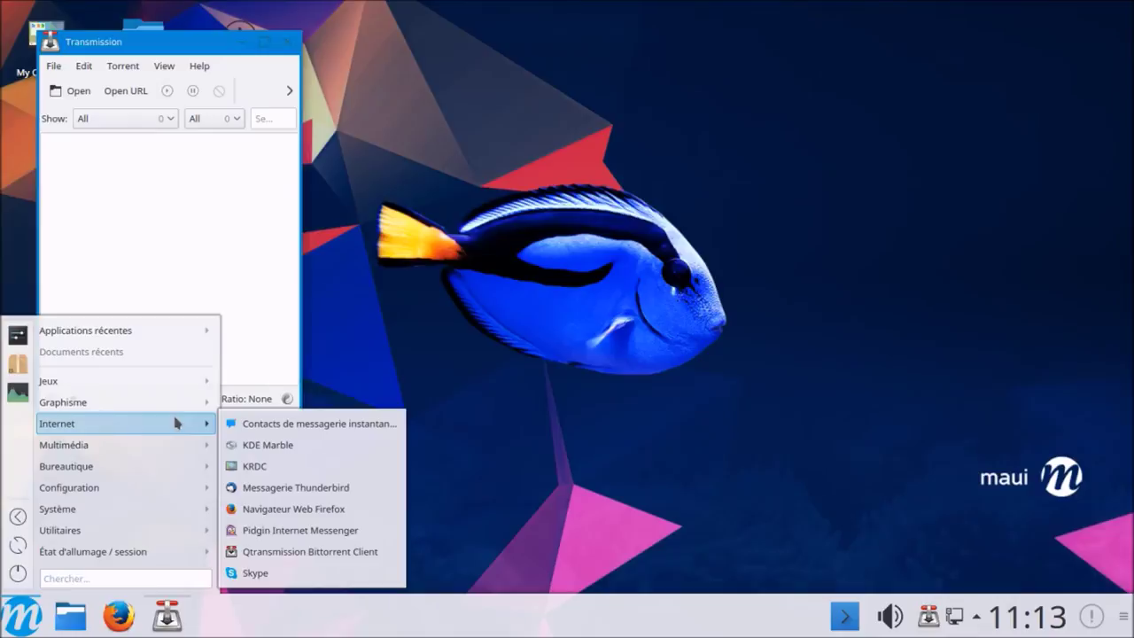
{"action": "left_click", "coordinate": [254, 572]}
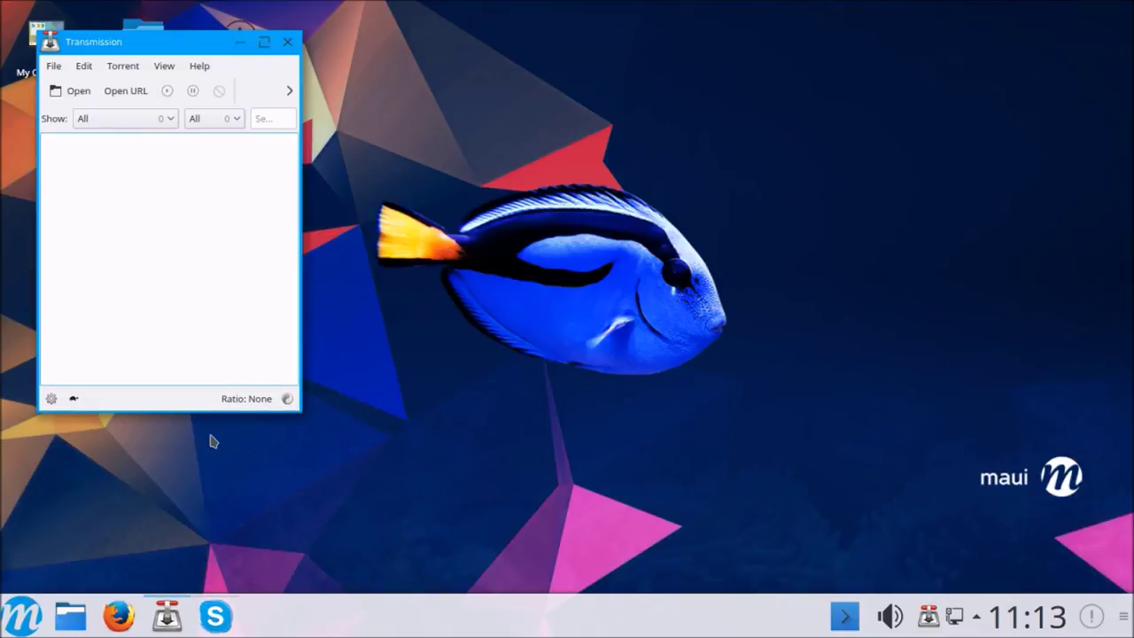
{"action": "left_click", "coordinate": [54, 66]}
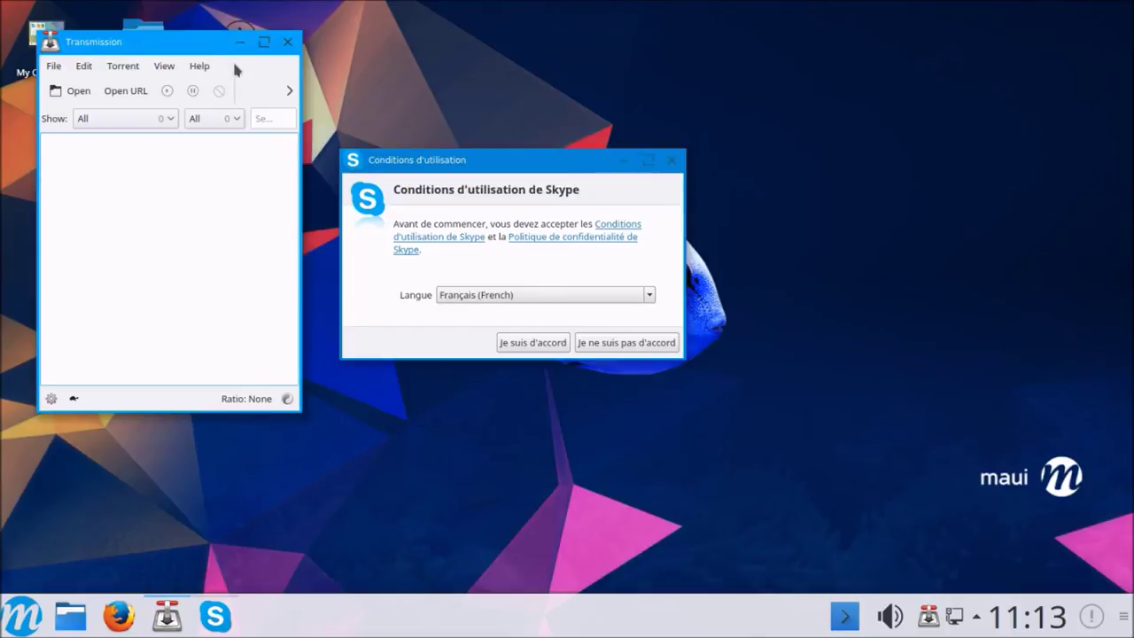
{"action": "left_click", "coordinate": [287, 42]}
{"action": "left_click", "coordinate": [532, 343]}
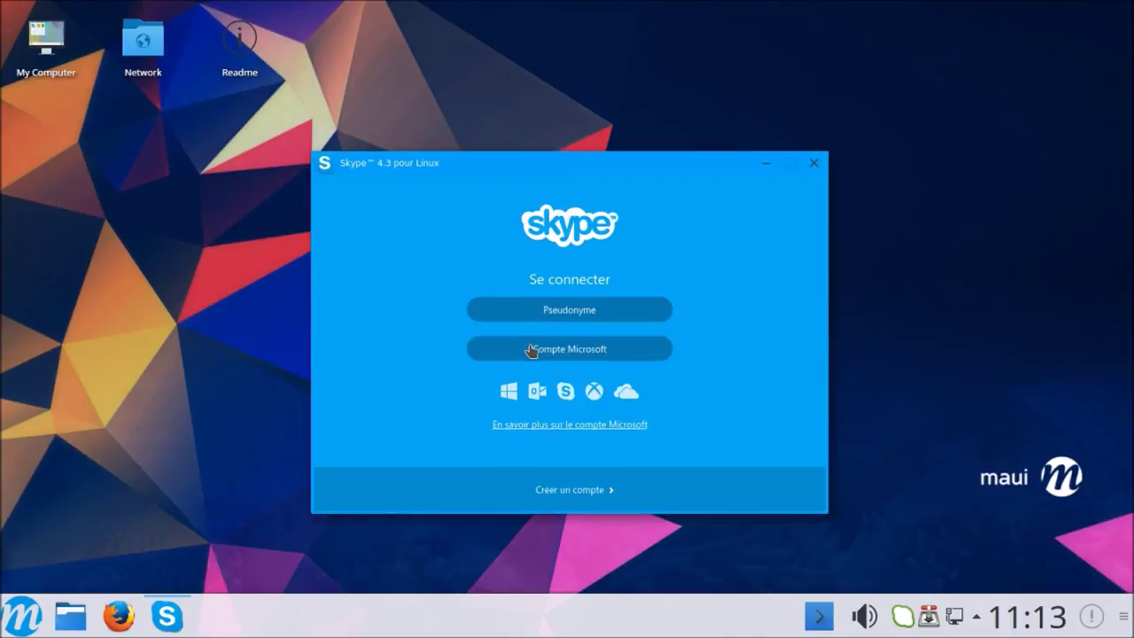
Step: Close the Skype sign-in window and quit both Skype and Transmission, which are still running in the background
{"action": "left_click", "coordinate": [813, 164]}
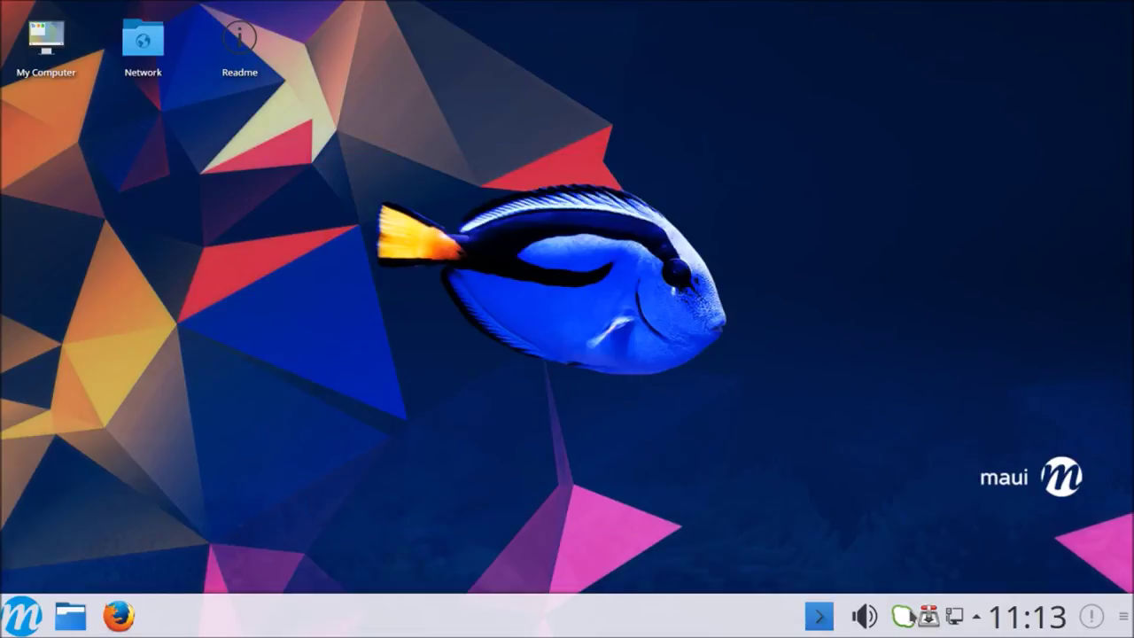
{"action": "right_click", "coordinate": [902, 613]}
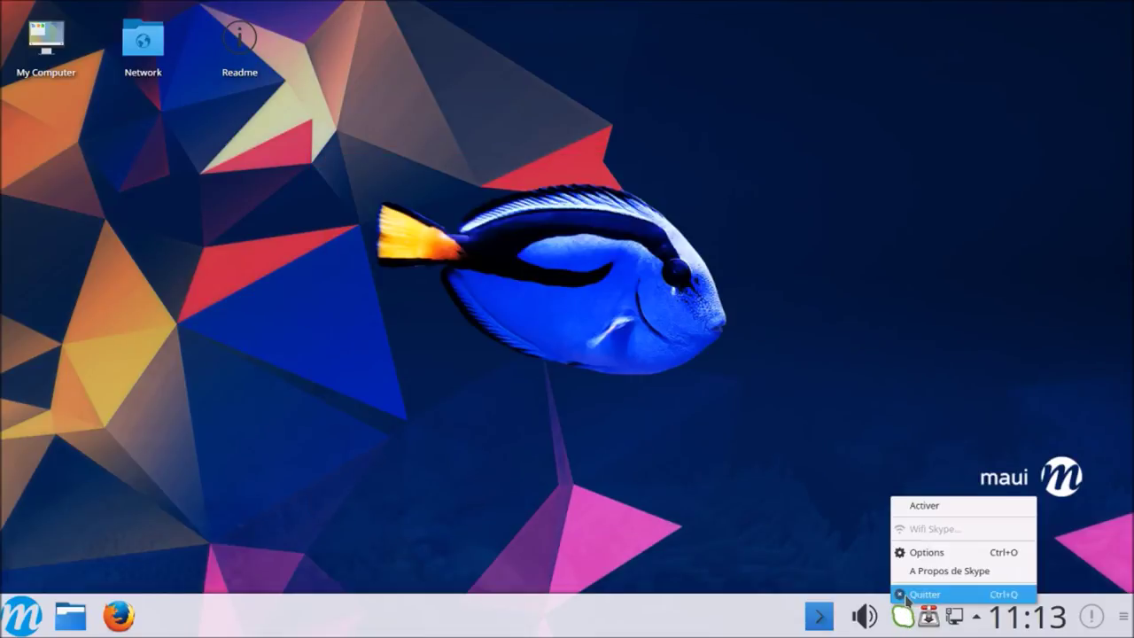
{"action": "left_click", "coordinate": [908, 595]}
{"action": "right_click", "coordinate": [927, 619]}
{"action": "left_click", "coordinate": [939, 595]}
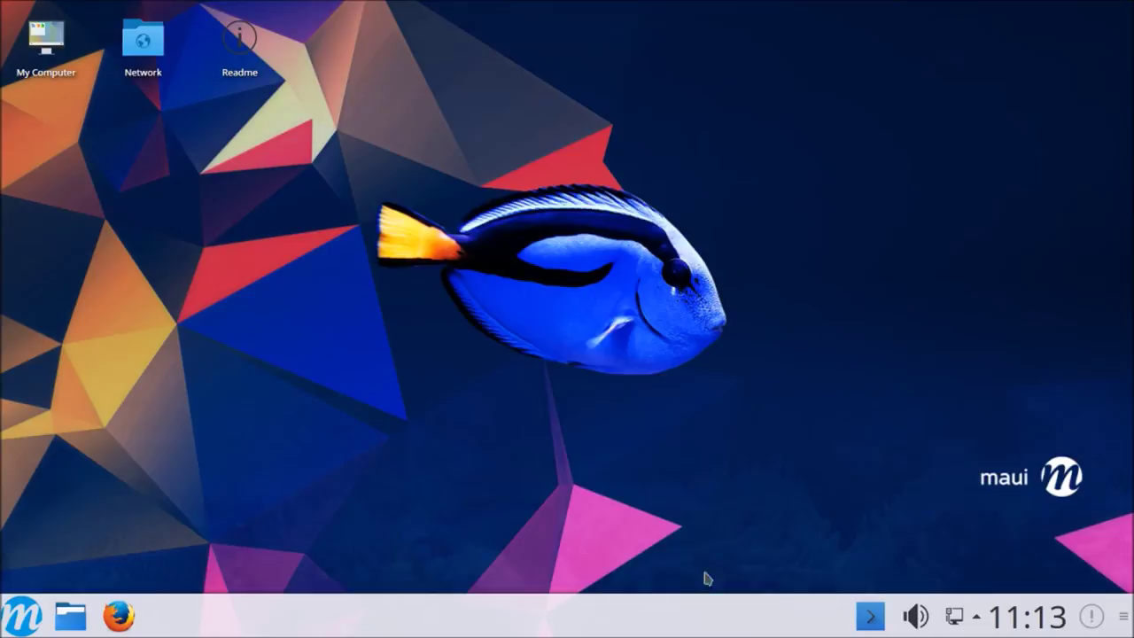
Step: Launch Audacious and gmusicbrowser from the Multimédia applications
{"action": "left_click", "coordinate": [32, 612]}
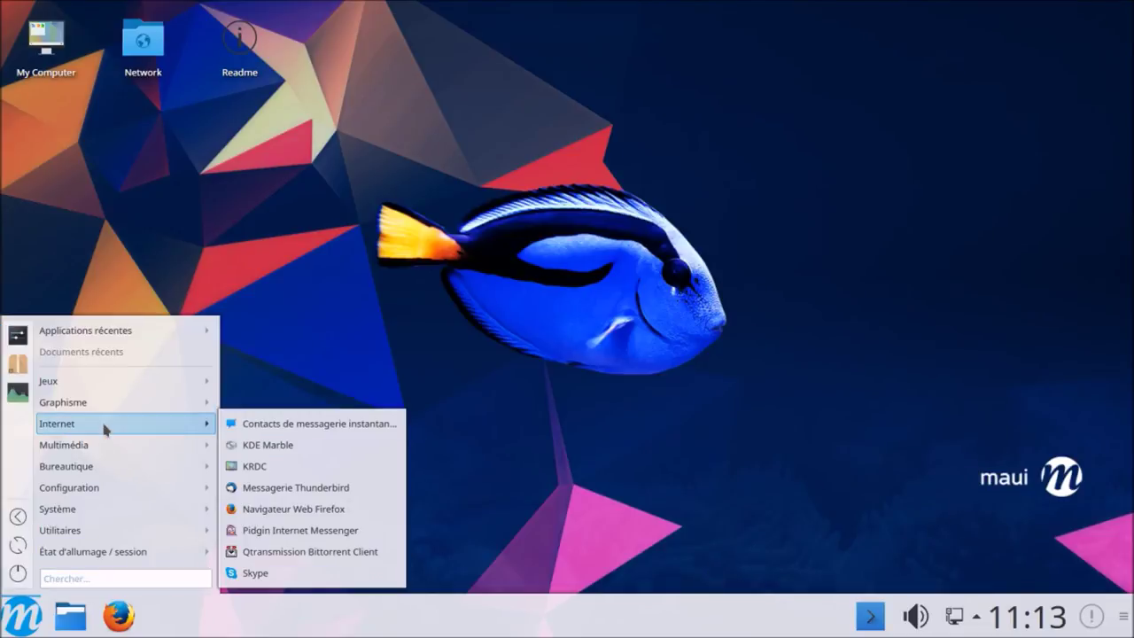
{"action": "mouse_move", "coordinate": [109, 446]}
{"action": "left_click", "coordinate": [255, 426]}
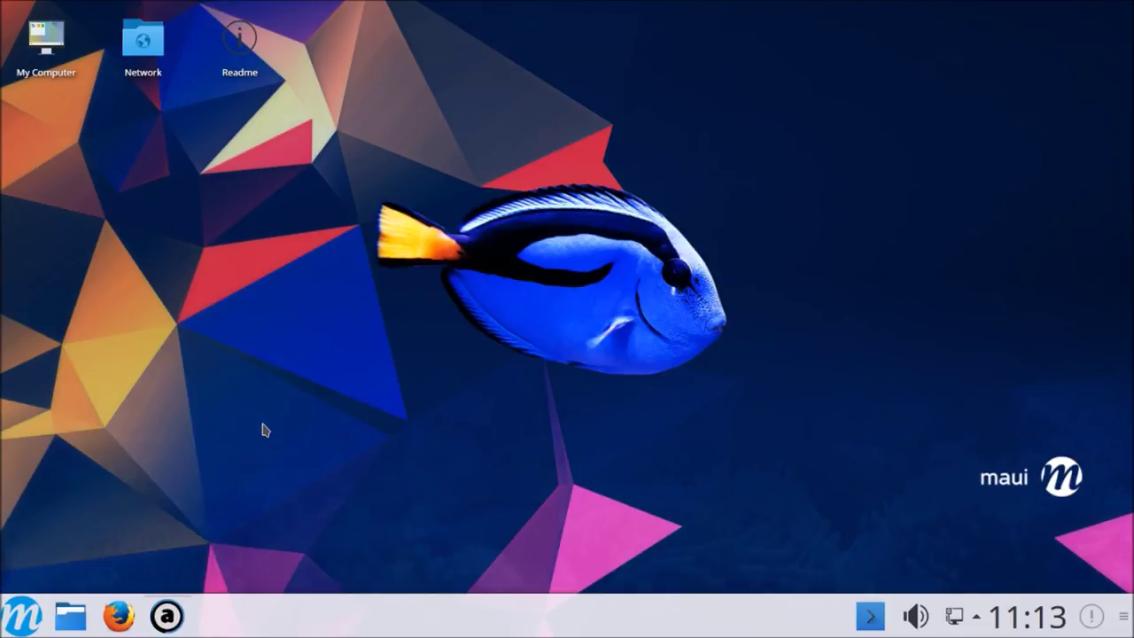
{"action": "left_click", "coordinate": [31, 617]}
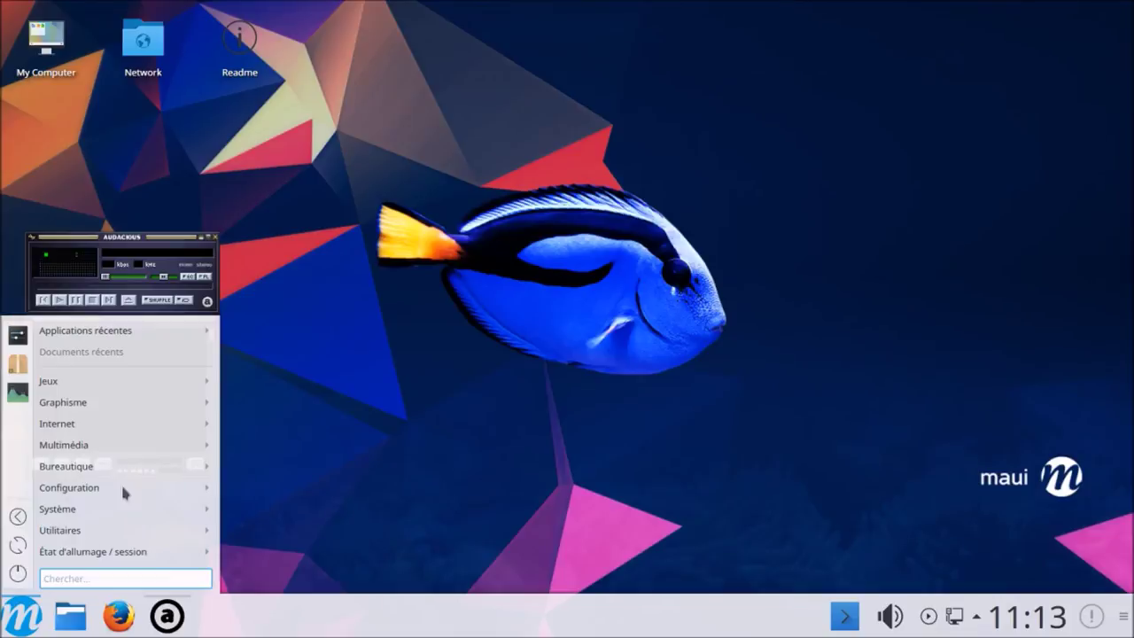
{"action": "mouse_move", "coordinate": [166, 447]}
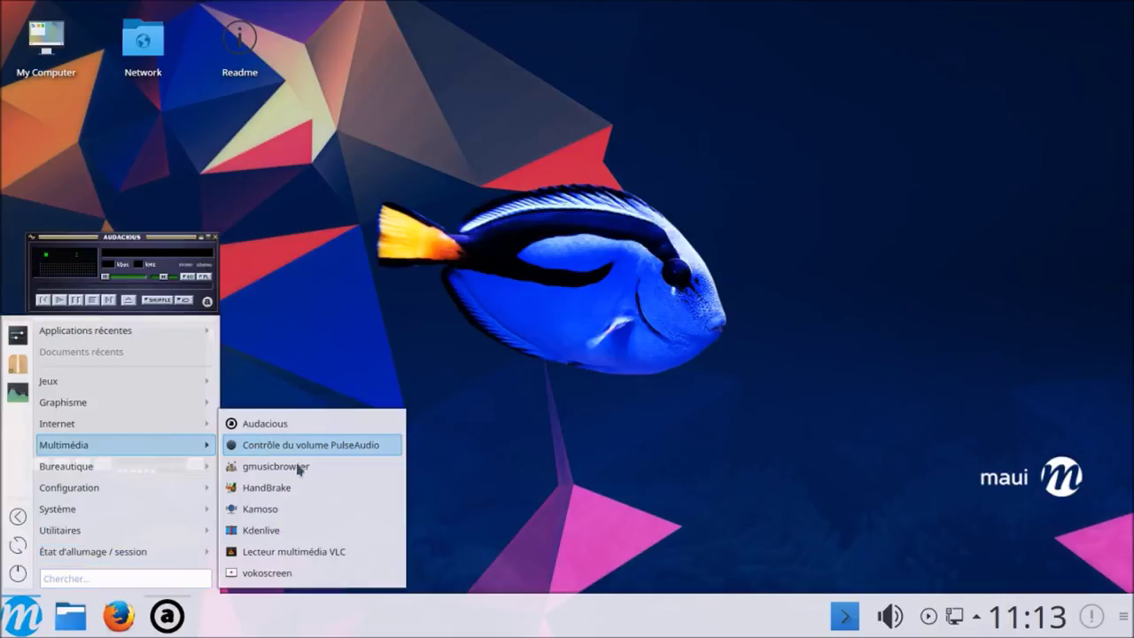
{"action": "left_click", "coordinate": [299, 471]}
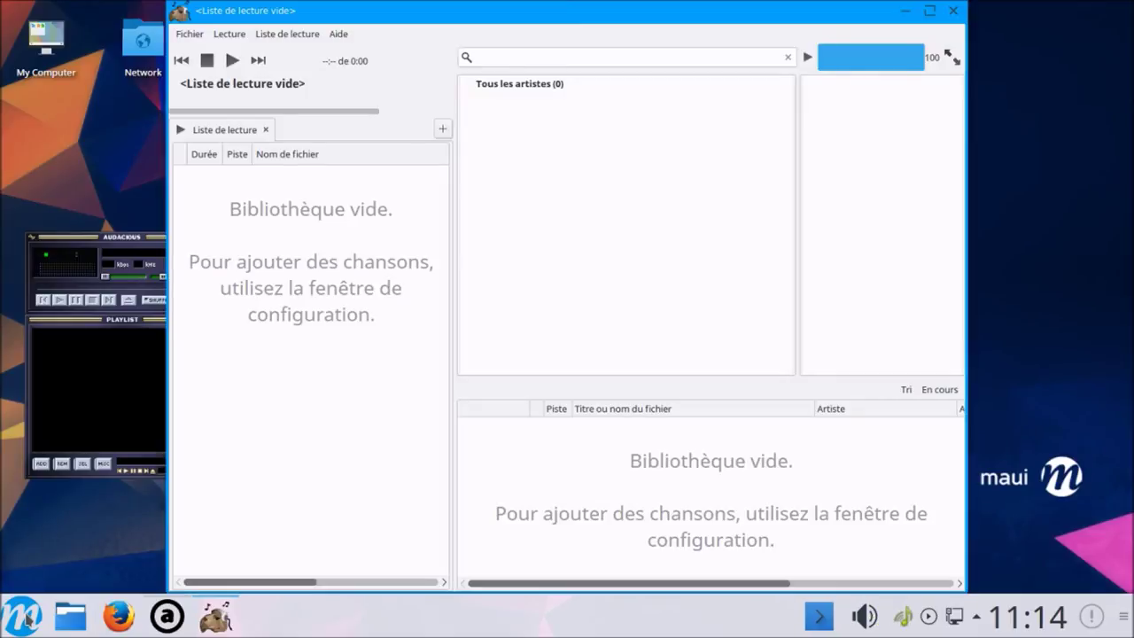
Step: Launch HandBrake from the Multimédia applications and quit gmusicbrowser
{"action": "left_click", "coordinate": [26, 617]}
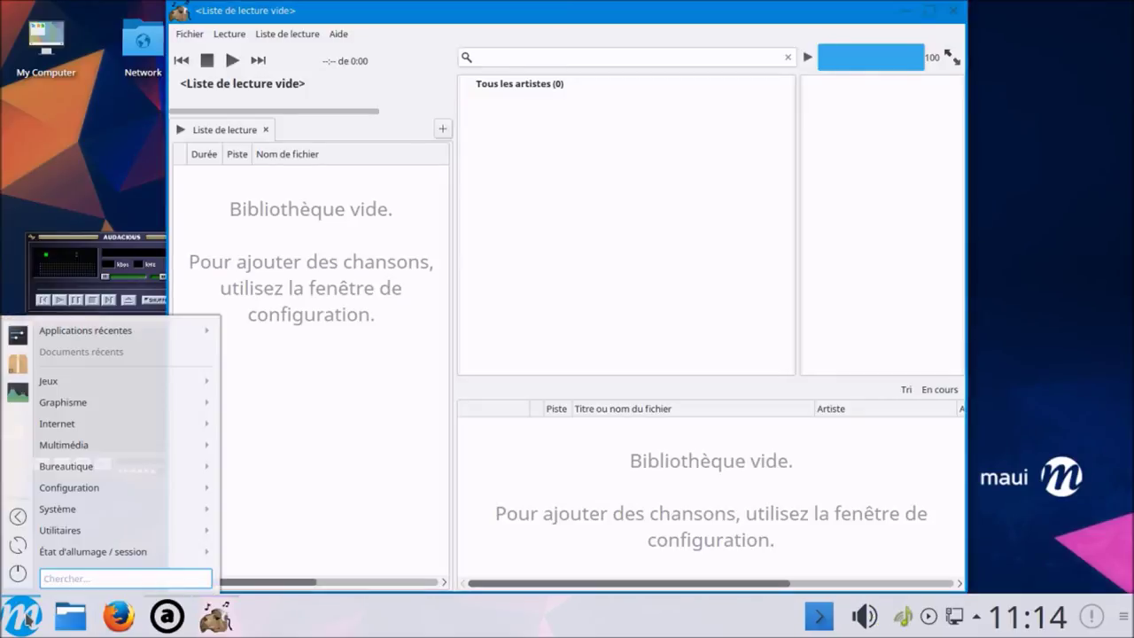
{"action": "left_click", "coordinate": [273, 486]}
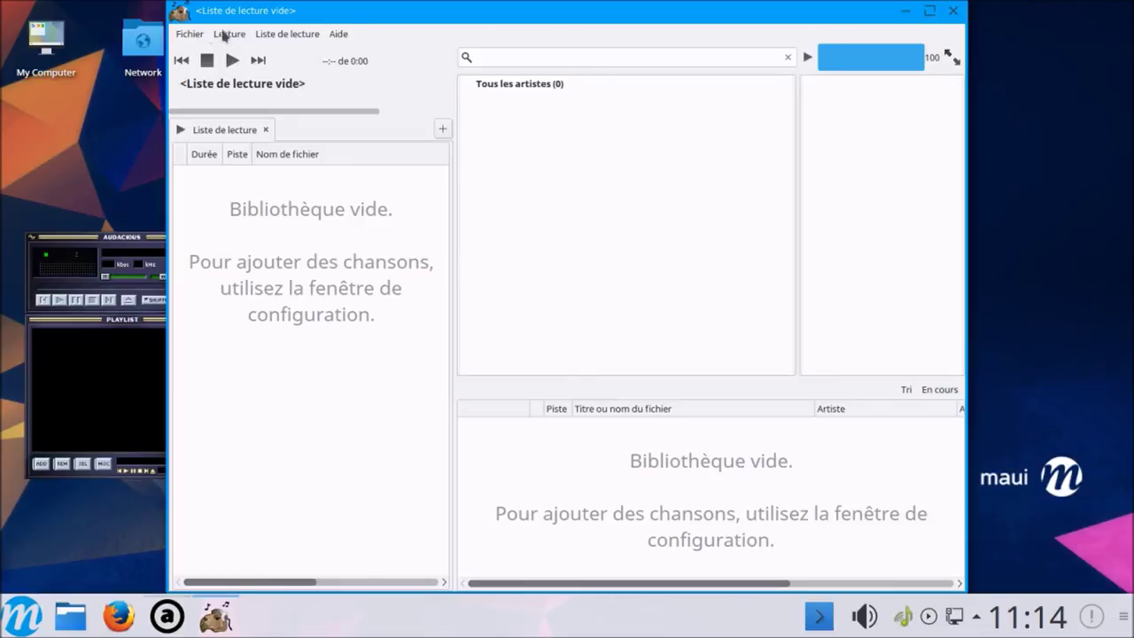
{"action": "left_click", "coordinate": [189, 33]}
{"action": "left_click", "coordinate": [204, 91]}
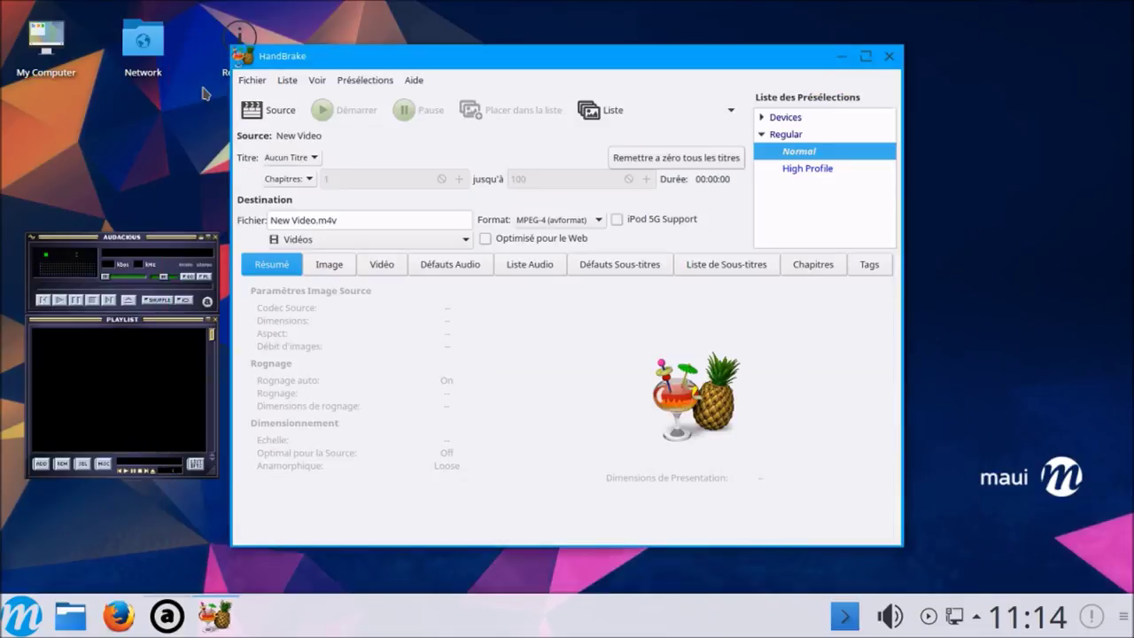
Step: Close the Audacious player and quit HandBrake
{"action": "right_click", "coordinate": [167, 617]}
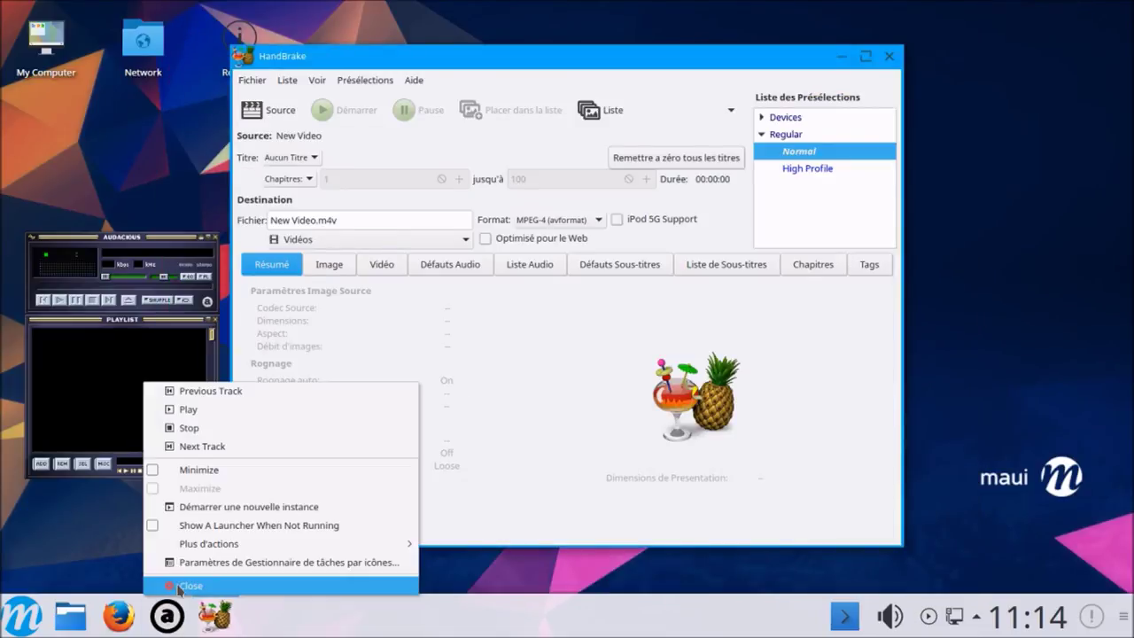
{"action": "left_click", "coordinate": [168, 588]}
{"action": "left_click", "coordinate": [252, 80]}
{"action": "left_click", "coordinate": [262, 184]}
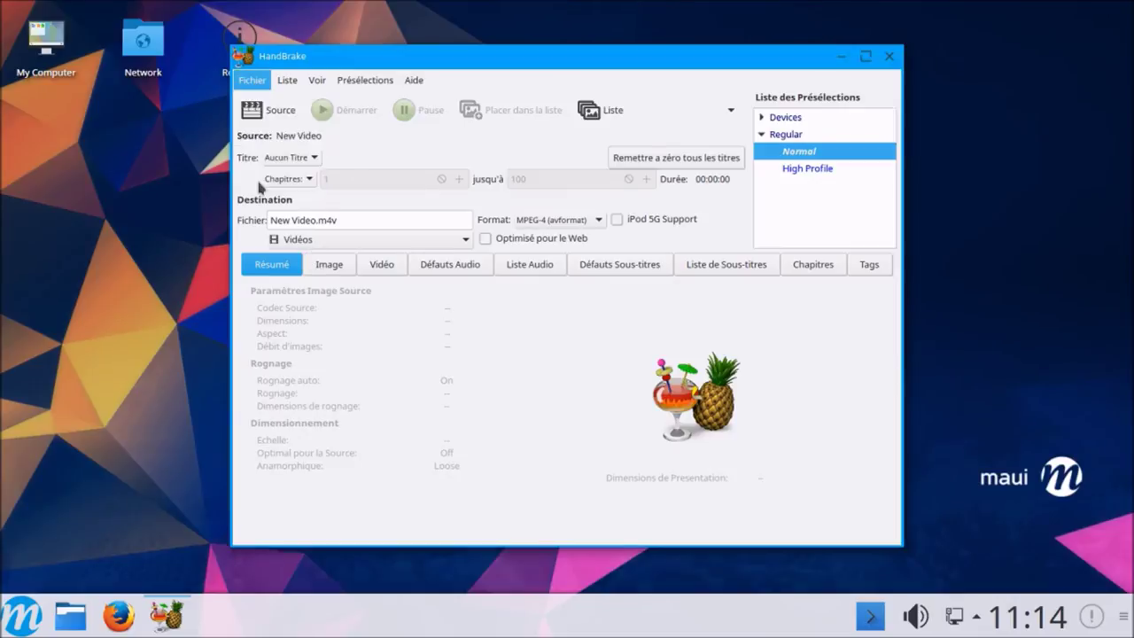
Step: Launch Kdenlive from the Multimédia applications and agree to create its missing kdenlive project folder
{"action": "left_click", "coordinate": [27, 616]}
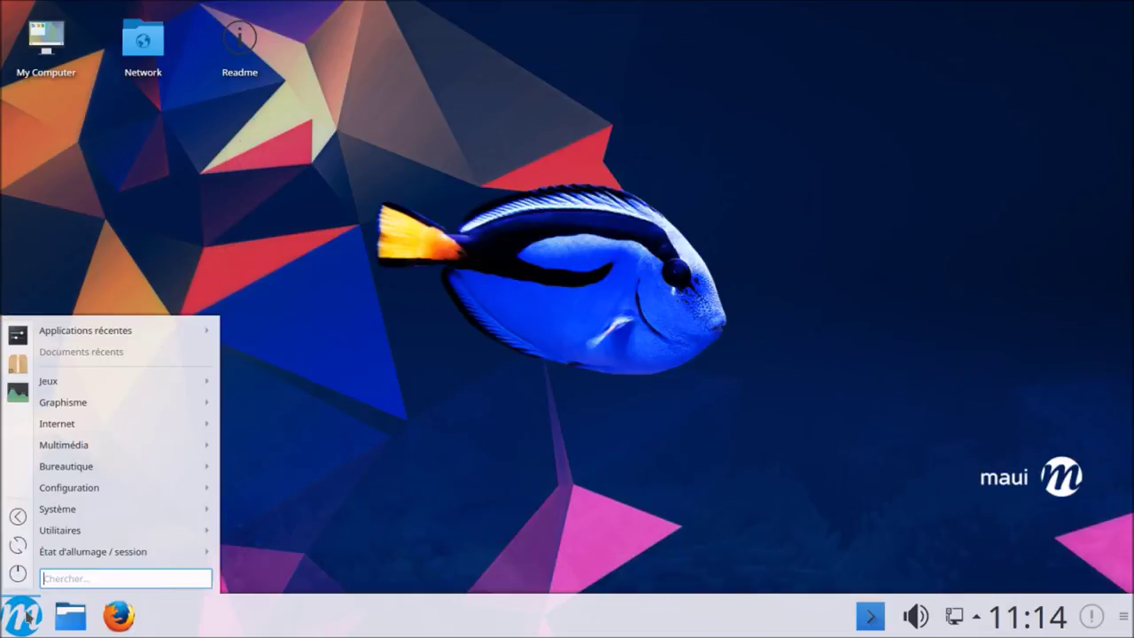
{"action": "left_click", "coordinate": [204, 449]}
{"action": "left_click", "coordinate": [28, 614]}
{"action": "mouse_move", "coordinate": [190, 445]}
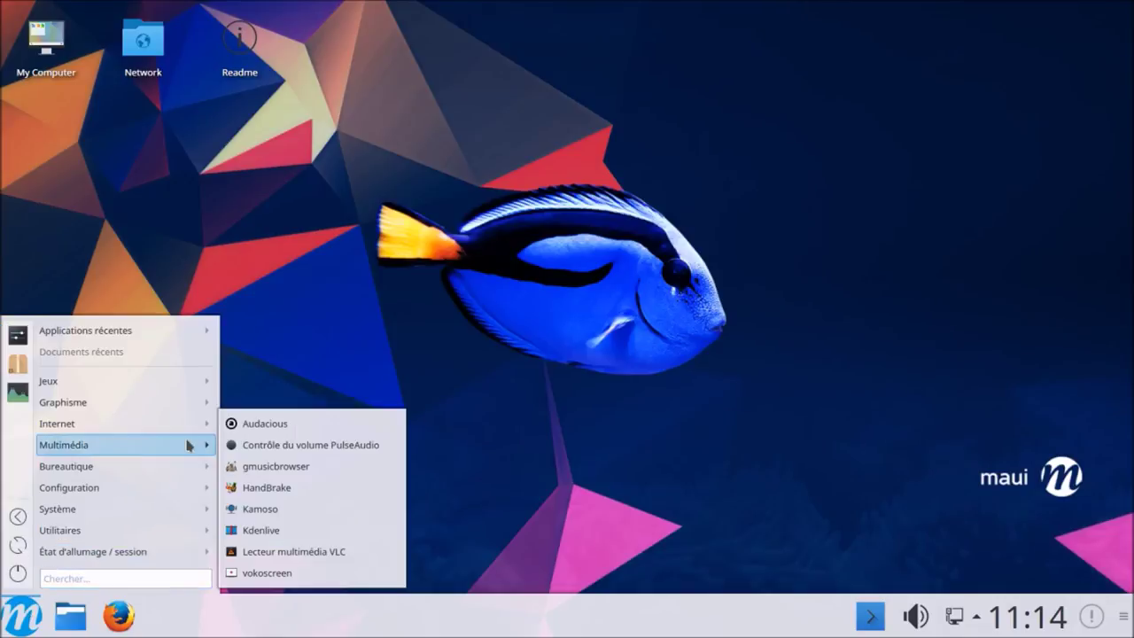
{"action": "left_click", "coordinate": [264, 532]}
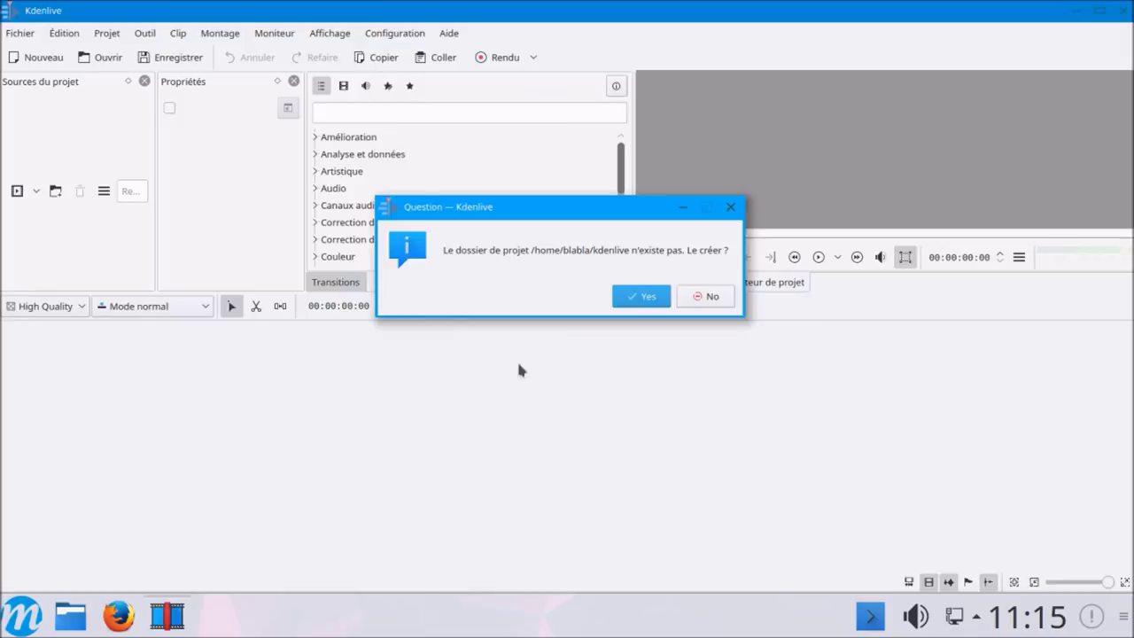
{"action": "left_click", "coordinate": [657, 296]}
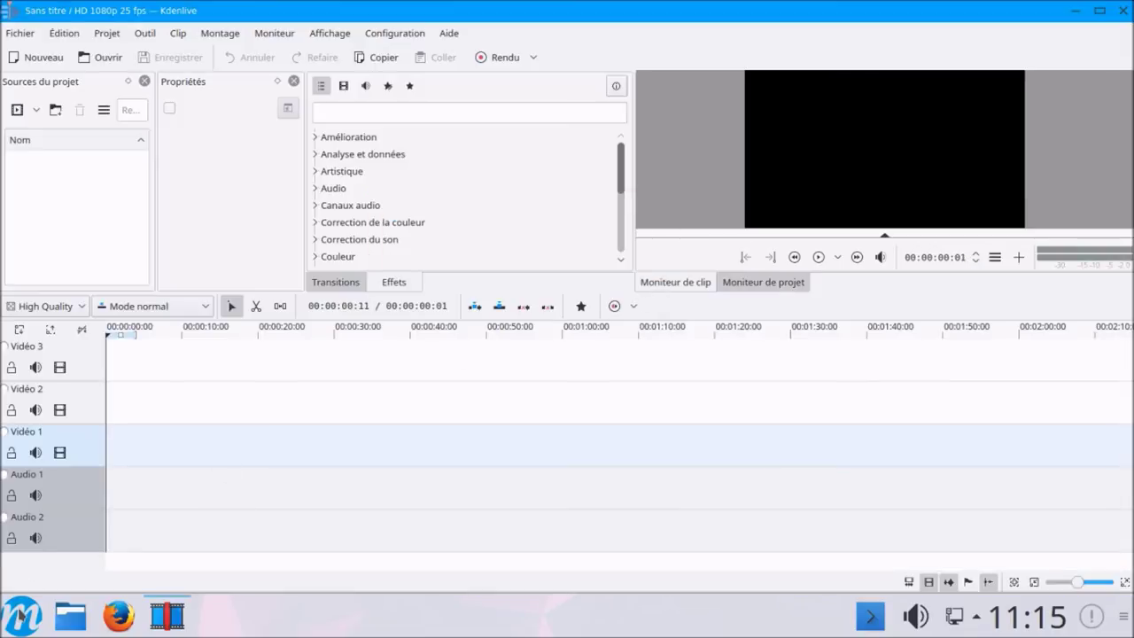
Step: Launch Lecteur multimédia VLC from the Multimédia applications, then quit both VLC and Kdenlive
{"action": "left_click", "coordinate": [22, 616]}
{"action": "mouse_move", "coordinate": [156, 447]}
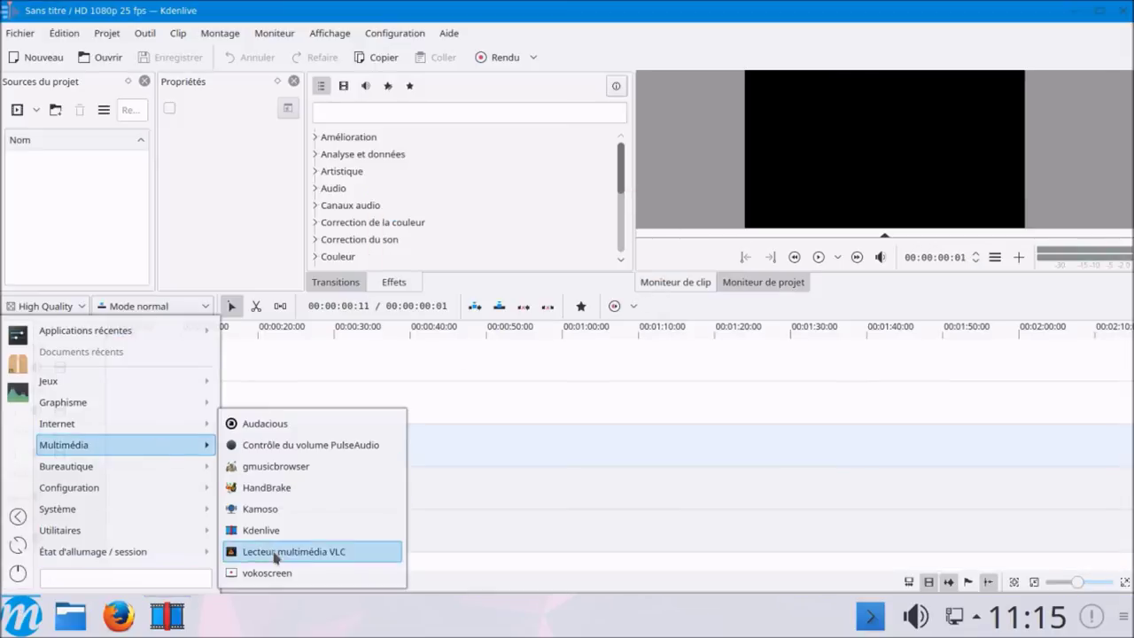
{"action": "left_click", "coordinate": [271, 549]}
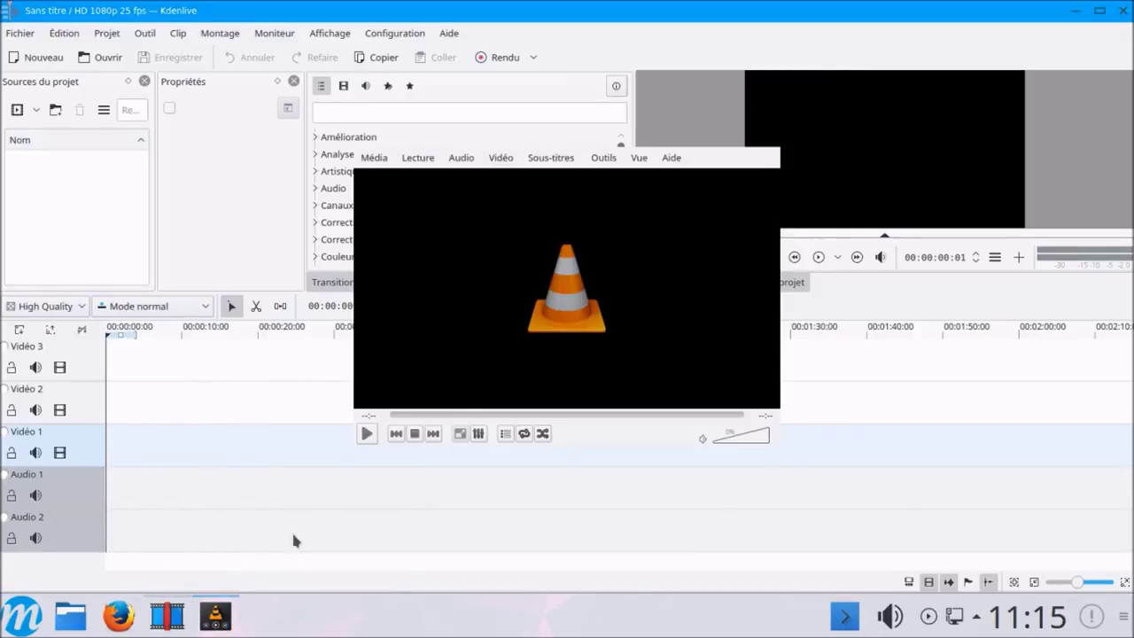
{"action": "left_click", "coordinate": [374, 157]}
{"action": "left_click", "coordinate": [394, 410]}
{"action": "left_click", "coordinate": [19, 33]}
{"action": "left_click", "coordinate": [35, 216]}
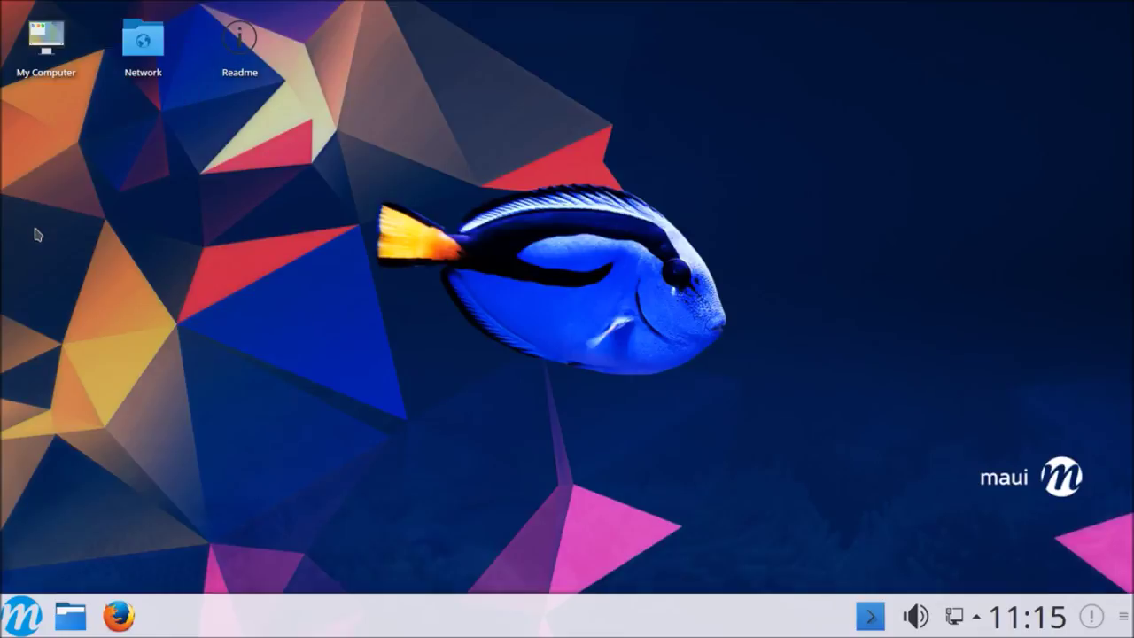
Step: Launch LibreOffice from the Bureautique applications, create a Writer document, and maximize its window
{"action": "left_click", "coordinate": [19, 610]}
{"action": "mouse_move", "coordinate": [168, 448]}
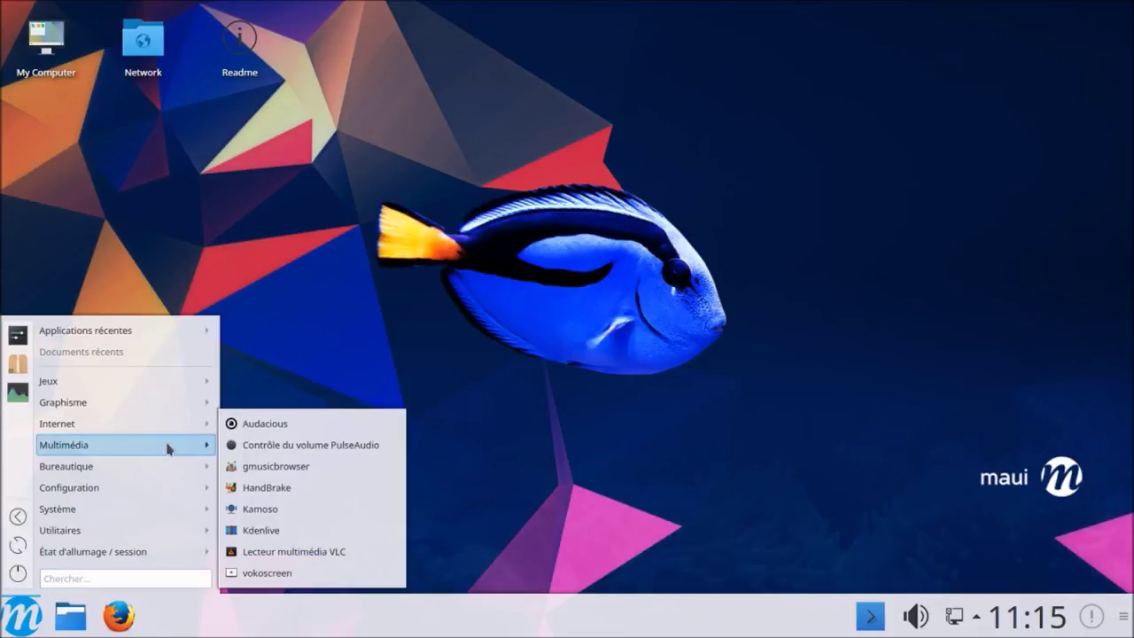
{"action": "left_click", "coordinate": [274, 447]}
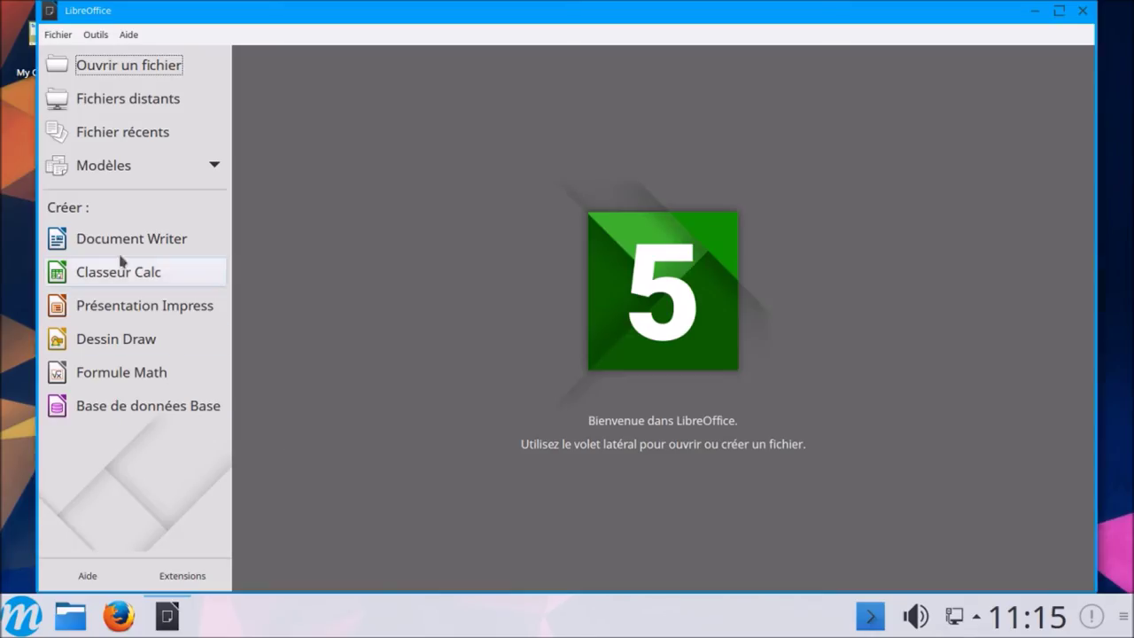
{"action": "left_click", "coordinate": [124, 246]}
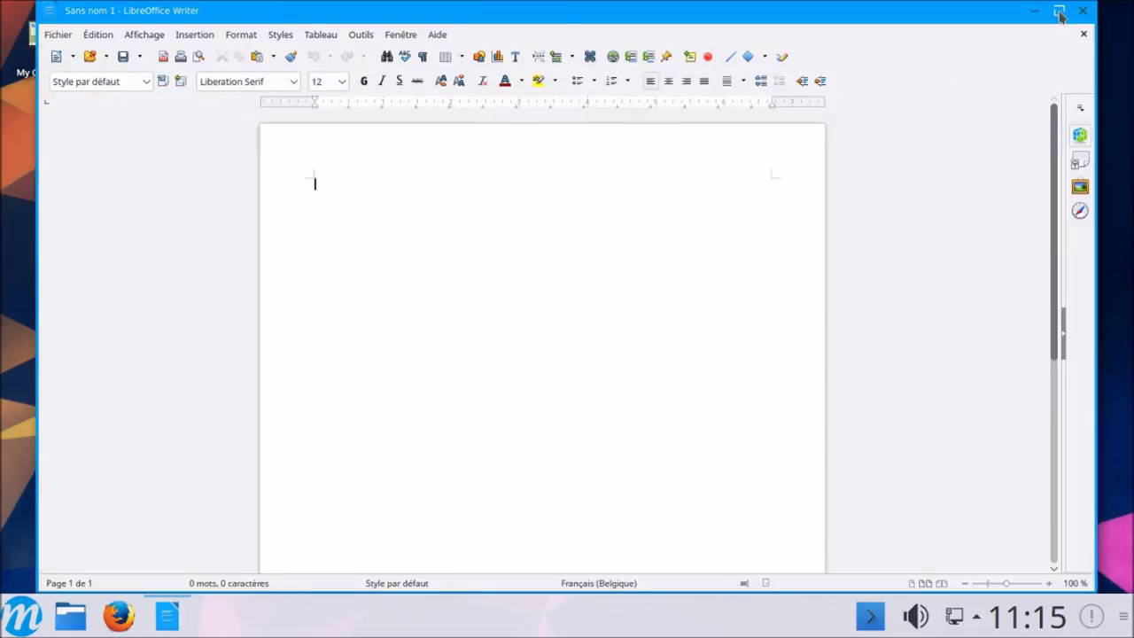
{"action": "left_click", "coordinate": [1059, 11]}
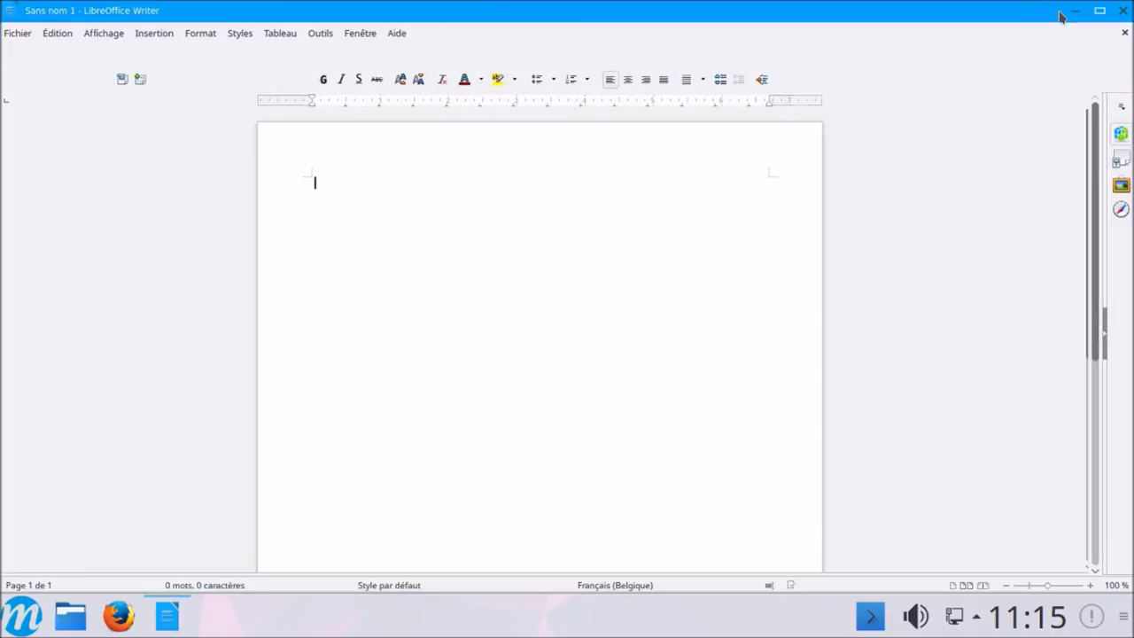
Step: View the À propos de LibreOffice version information, close it, and quit LibreOffice
{"action": "left_click", "coordinate": [398, 33]}
{"action": "left_click", "coordinate": [415, 130]}
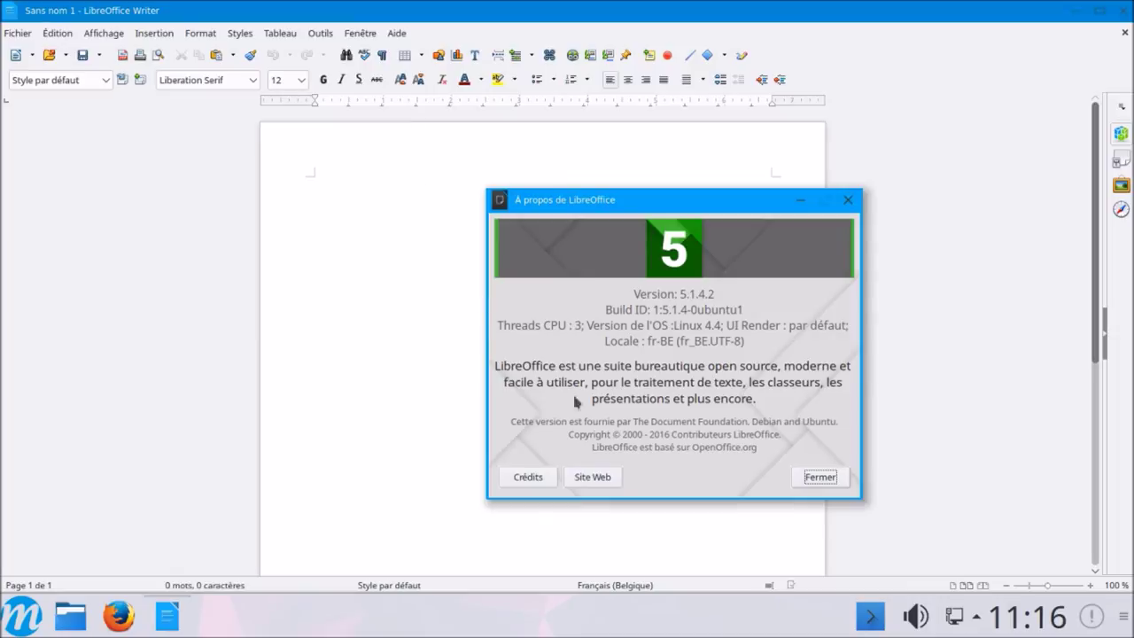
{"action": "left_click", "coordinate": [816, 478]}
{"action": "left_click", "coordinate": [20, 33]}
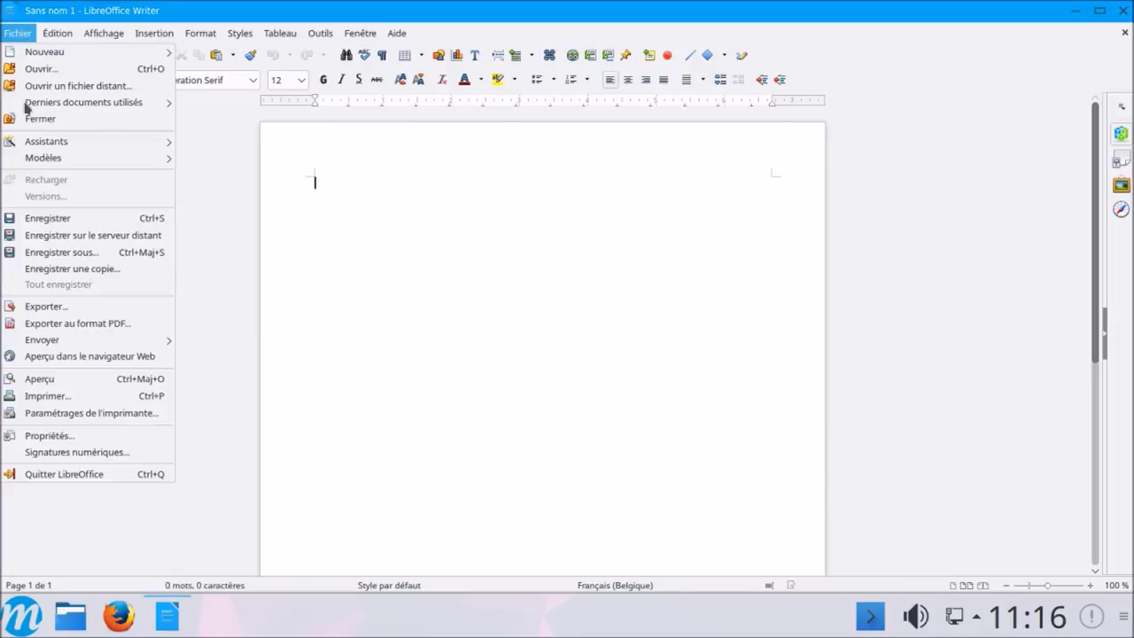
{"action": "left_click", "coordinate": [41, 474]}
Step: Launch Dolphin from the Système applications and maximize its window on the personal folder
{"action": "left_click", "coordinate": [23, 620]}
{"action": "mouse_move", "coordinate": [135, 474]}
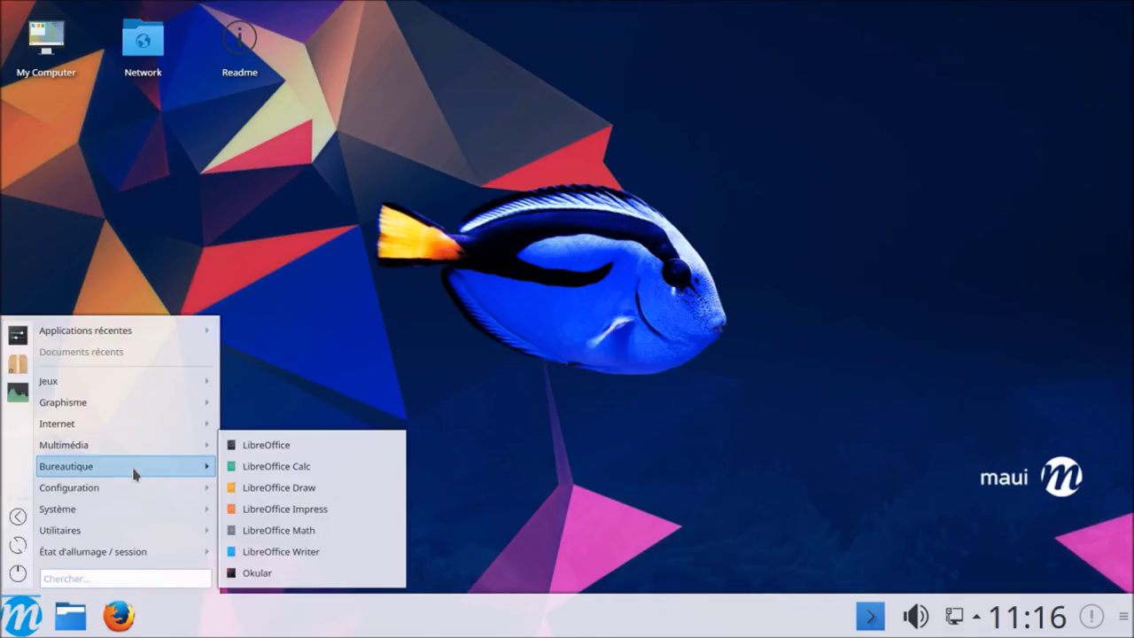
{"action": "mouse_move", "coordinate": [126, 514]}
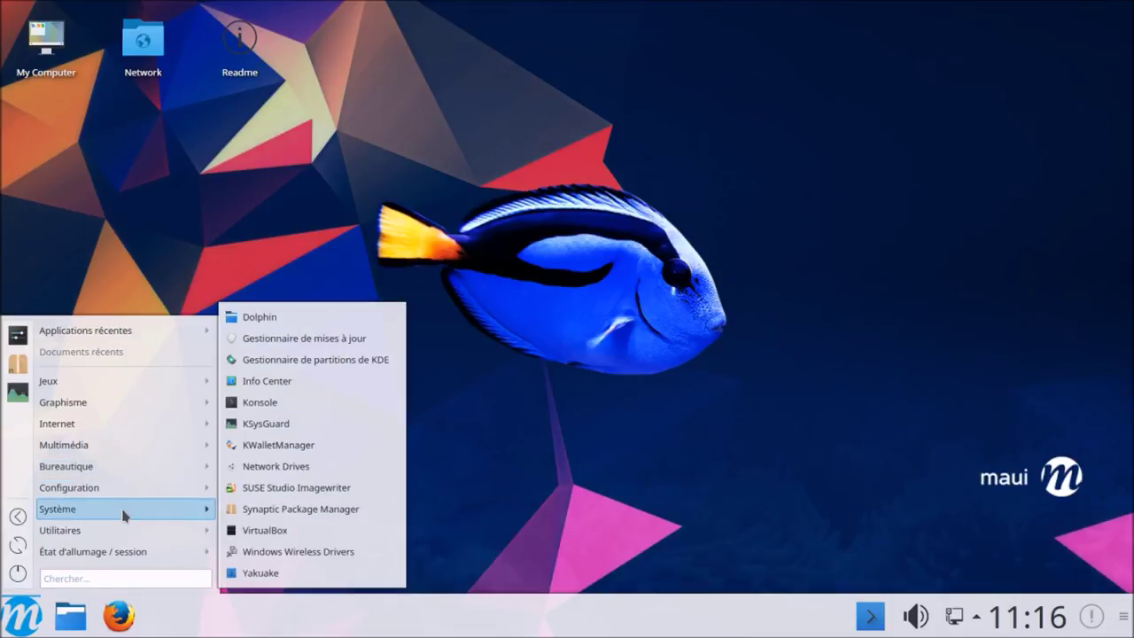
{"action": "left_click", "coordinate": [264, 324]}
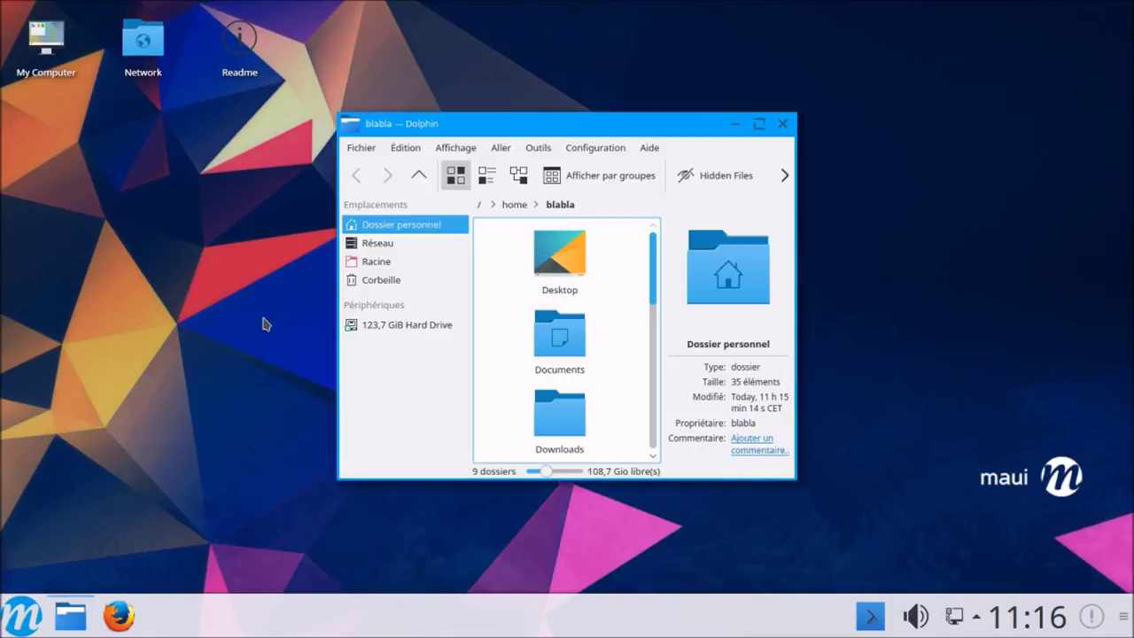
{"action": "left_click", "coordinate": [758, 125]}
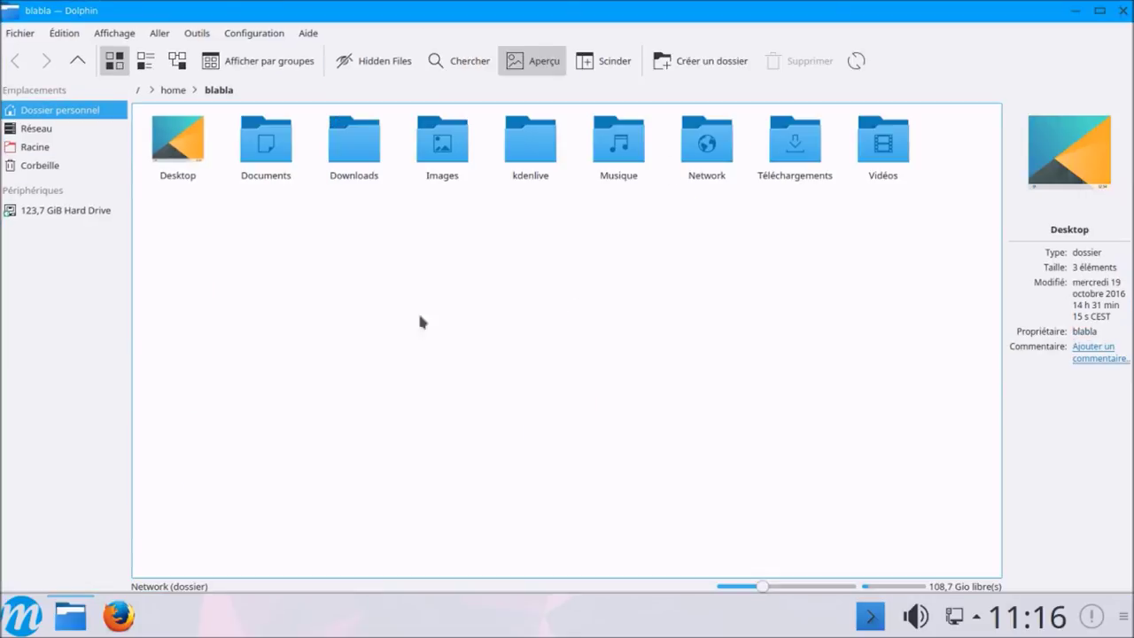
Step: Launch Info Center from the Système applications, close Dolphin, and maximize the Info Center window
{"action": "left_click", "coordinate": [19, 615]}
{"action": "mouse_move", "coordinate": [126, 512]}
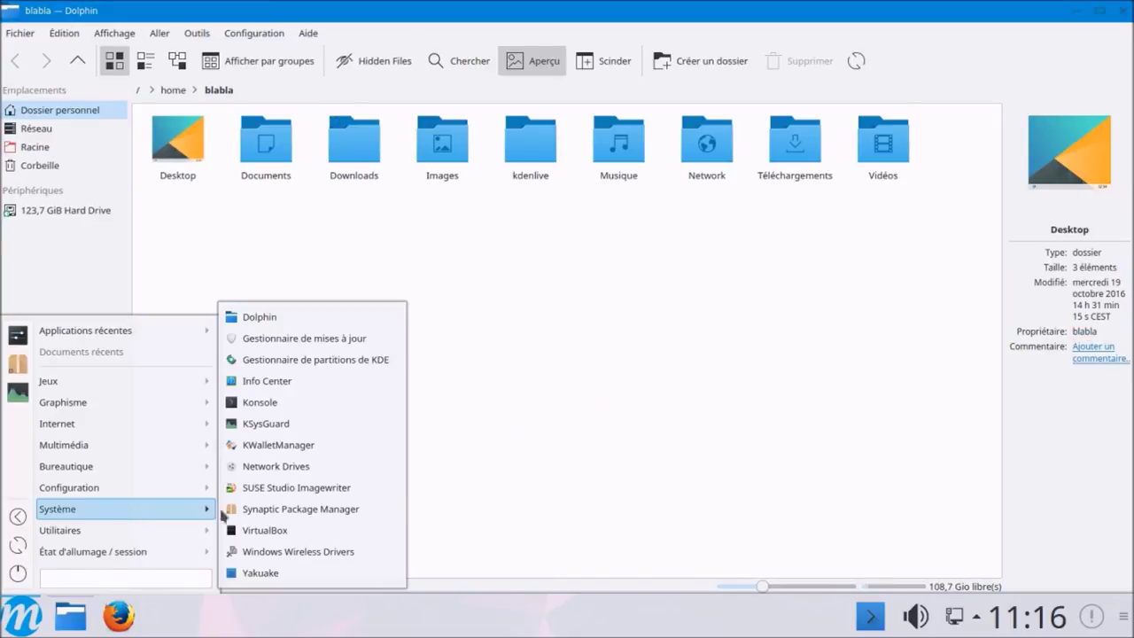
{"action": "left_click", "coordinate": [286, 382]}
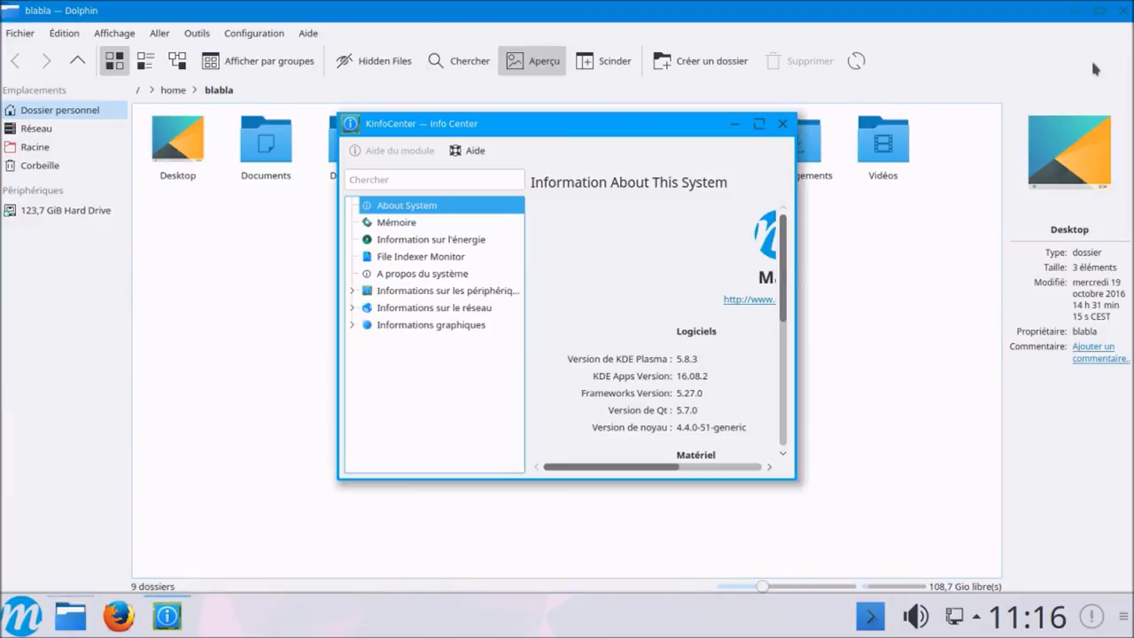
{"action": "left_click", "coordinate": [1123, 10]}
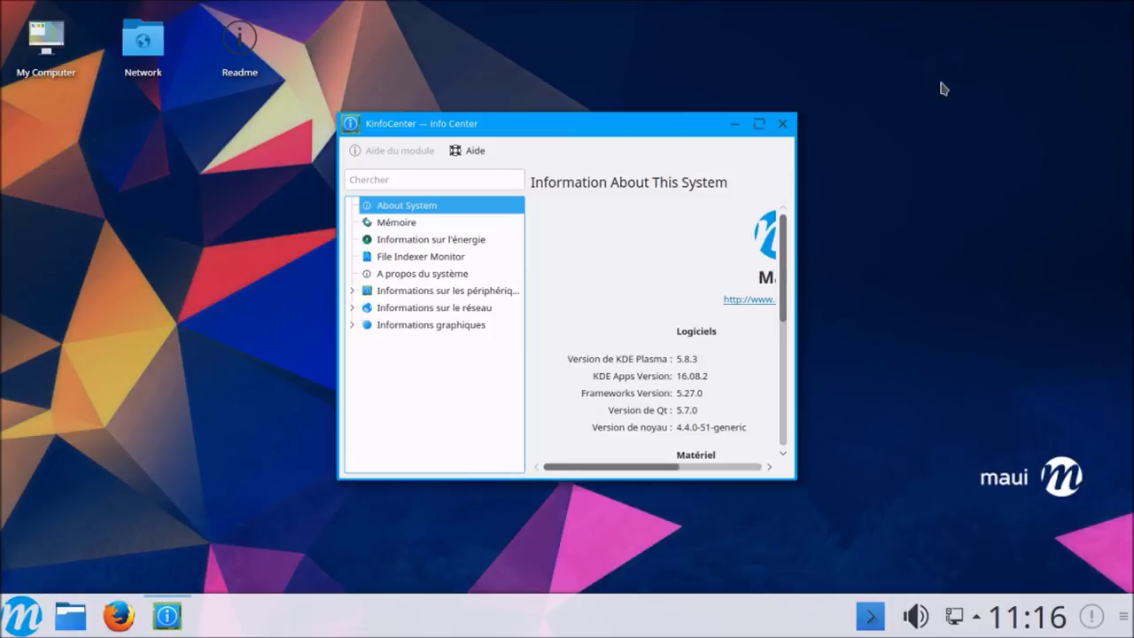
{"action": "left_click", "coordinate": [759, 125]}
Step: Examine the memory, energy, file indexer and system pages, expand the device, network and graphics information groups, and close Info Center
{"action": "left_click", "coordinate": [53, 108]}
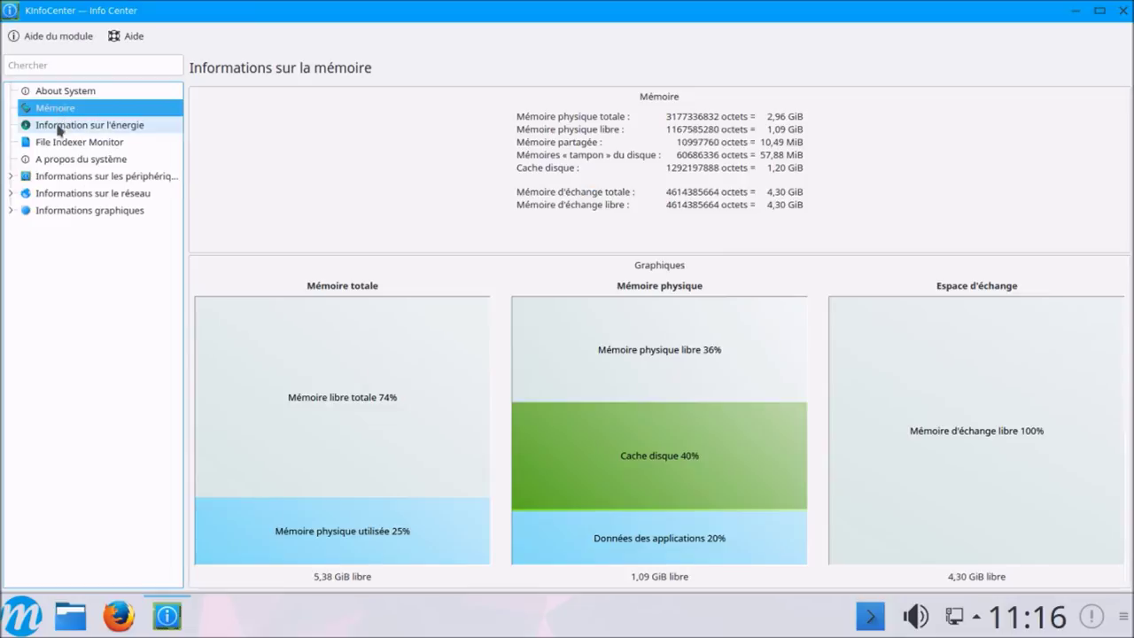
{"action": "left_click", "coordinate": [58, 127]}
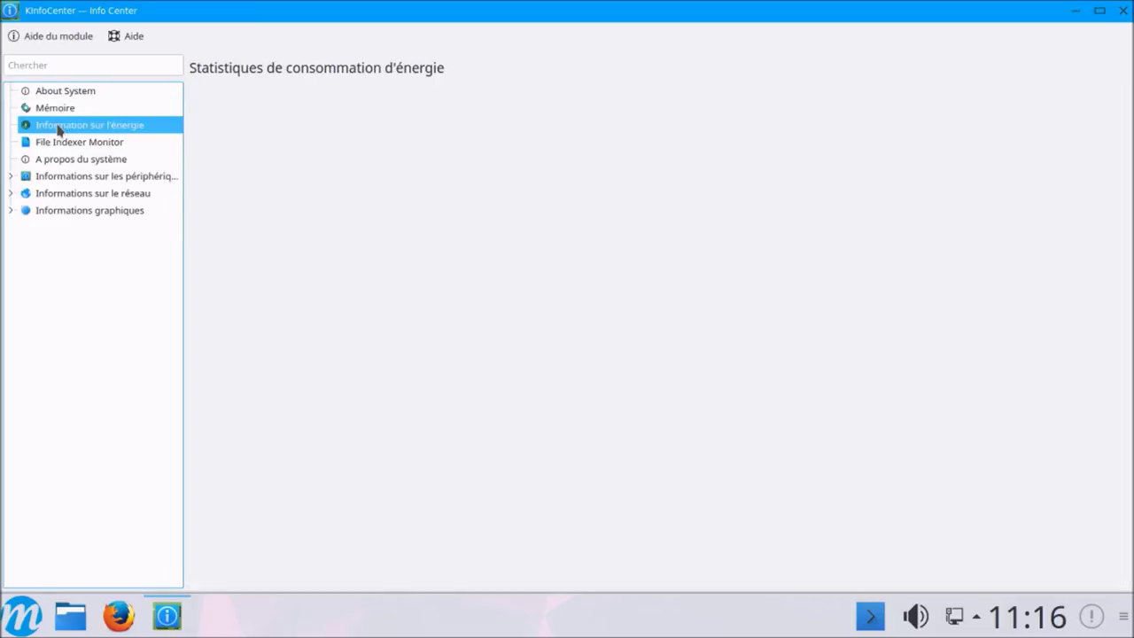
{"action": "left_click", "coordinate": [61, 143]}
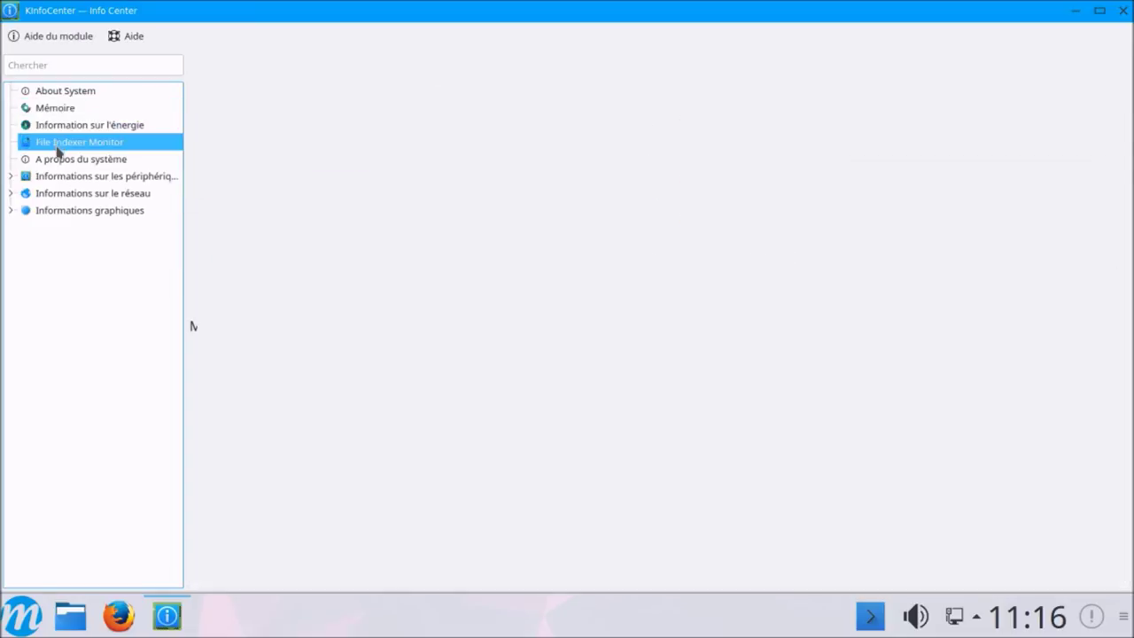
{"action": "left_click", "coordinate": [55, 161]}
{"action": "left_click", "coordinate": [55, 177]}
{"action": "left_click", "coordinate": [10, 176]}
{"action": "left_click", "coordinate": [12, 314]}
{"action": "left_click", "coordinate": [11, 363]}
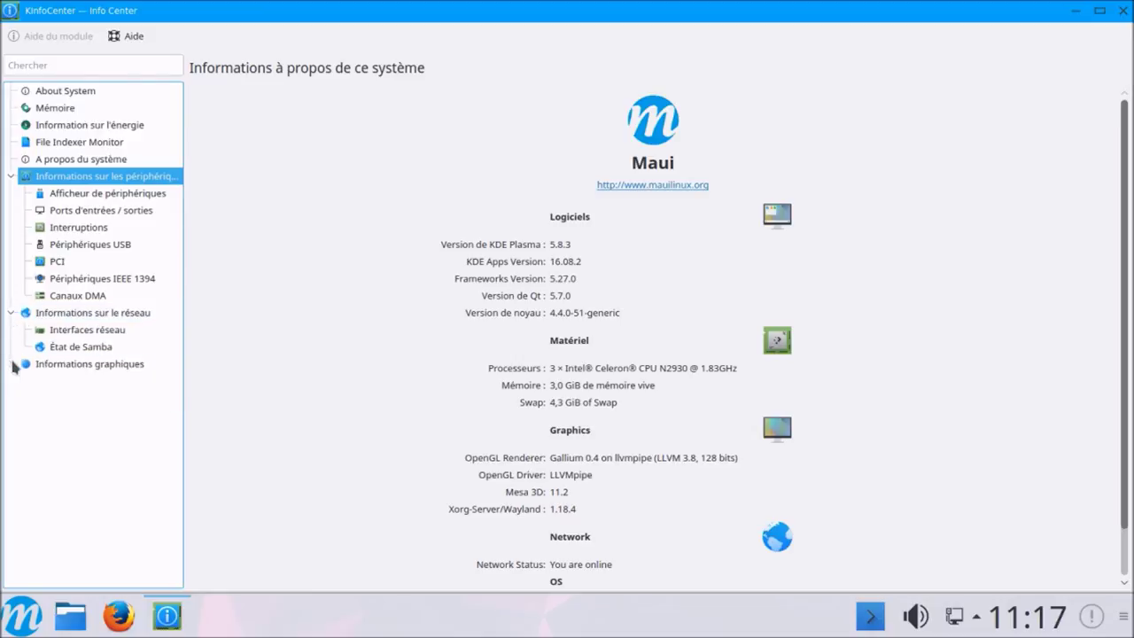
{"action": "left_click", "coordinate": [1123, 11]}
Step: Launch Synaptic Package Manager from the Système applications with the account password, maximize it, and dismiss its introduction dialog
{"action": "left_click", "coordinate": [28, 613]}
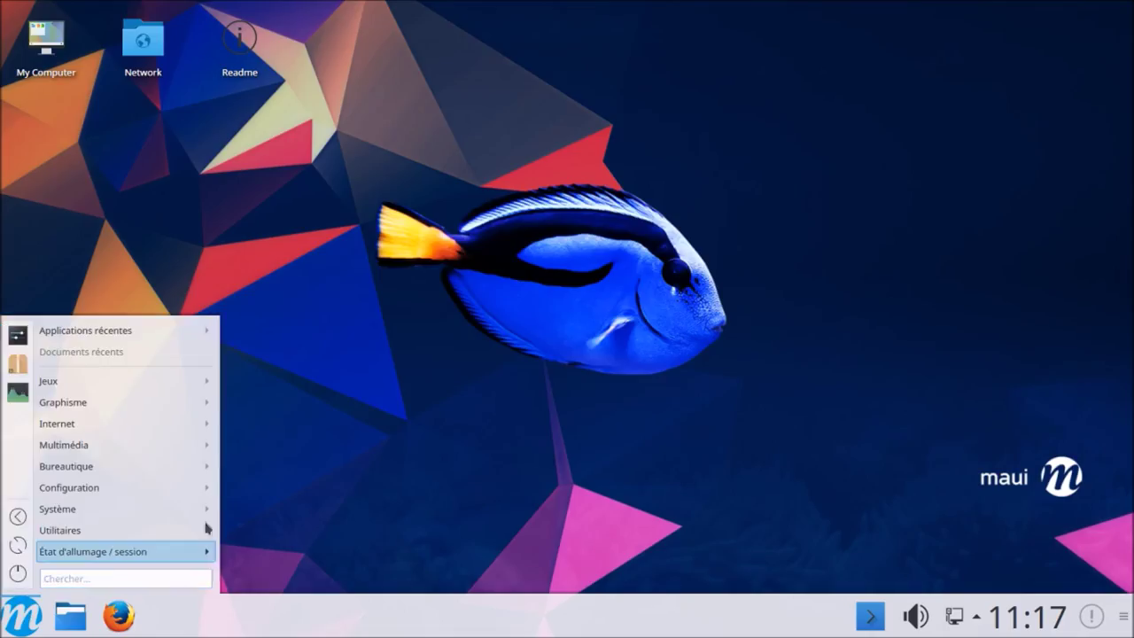
{"action": "mouse_move", "coordinate": [190, 508]}
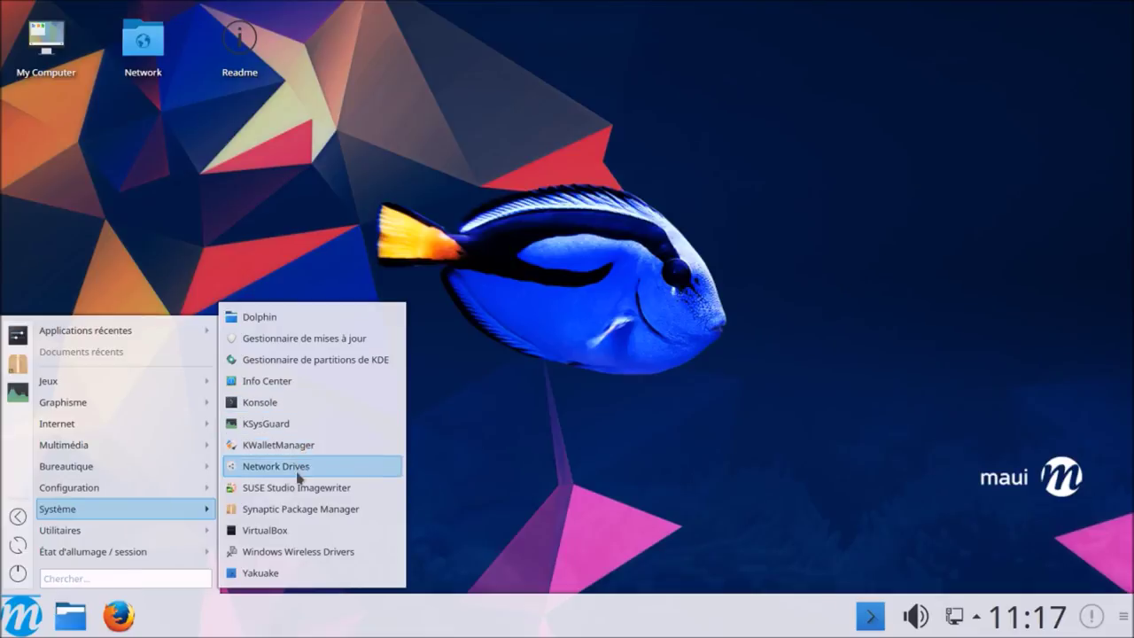
{"action": "left_click", "coordinate": [301, 510]}
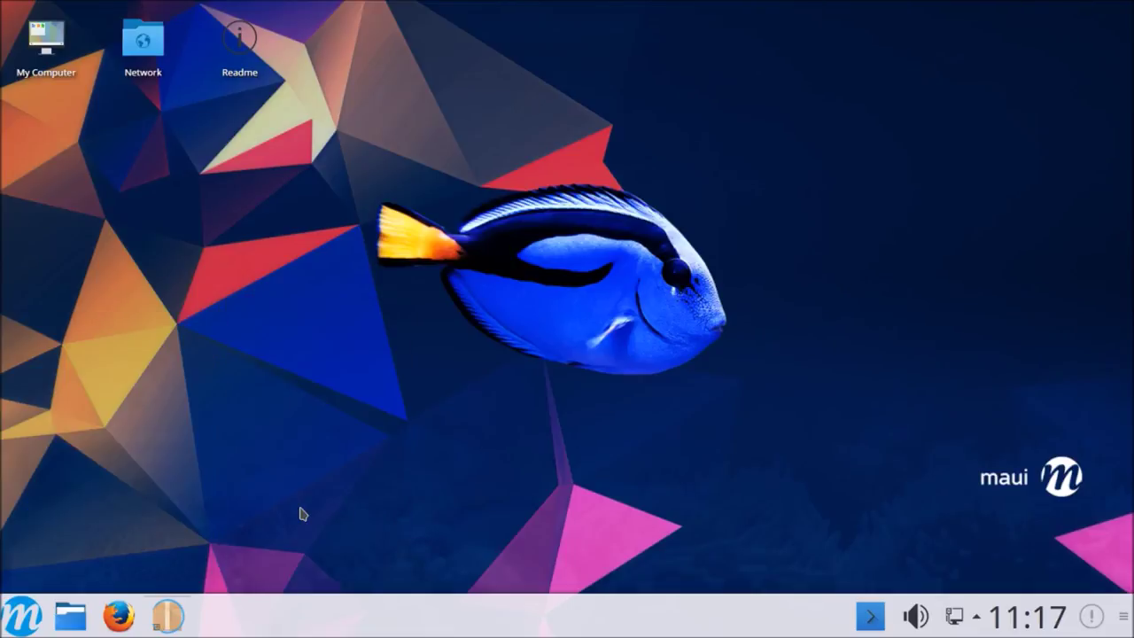
{"action": "type", "text": "•••••"}
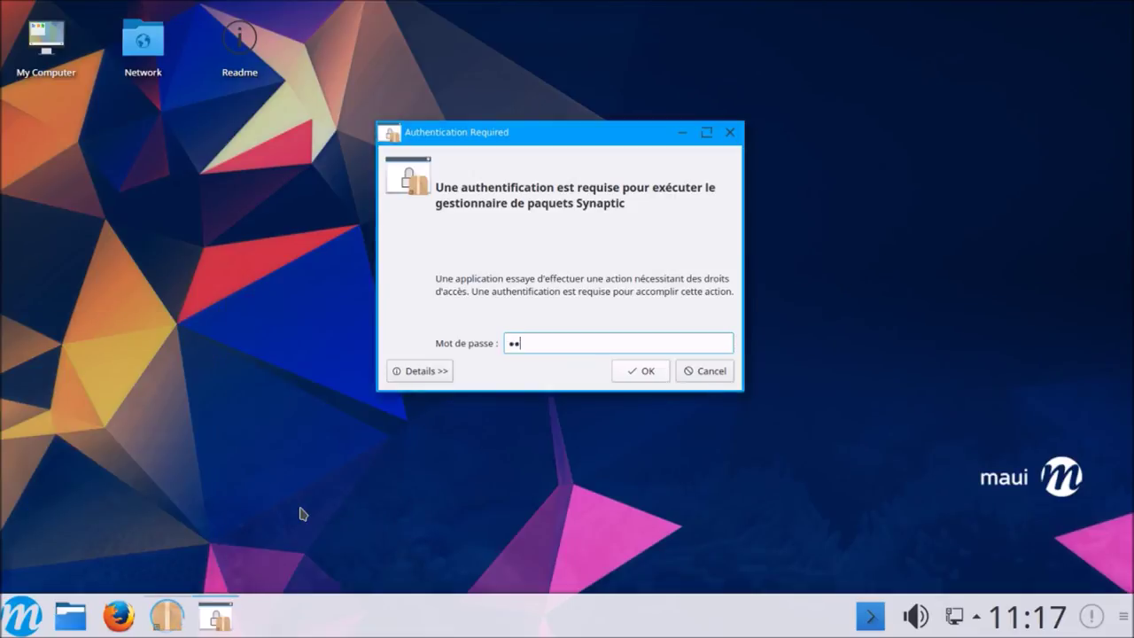
{"action": "key", "text": "Return"}
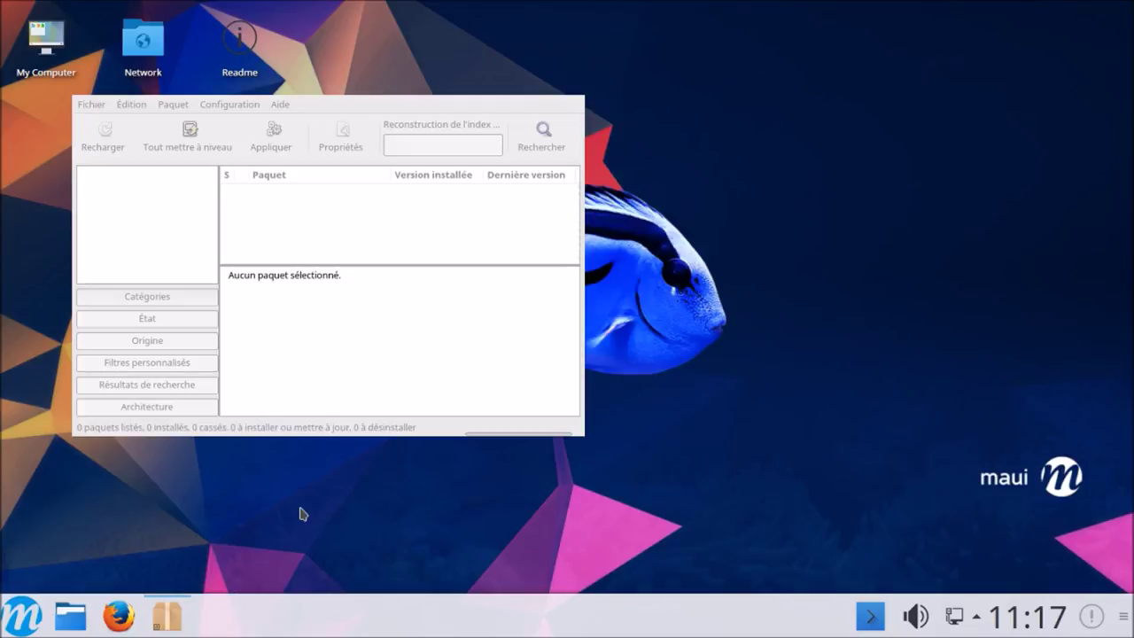
{"action": "left_click", "coordinate": [549, 85]}
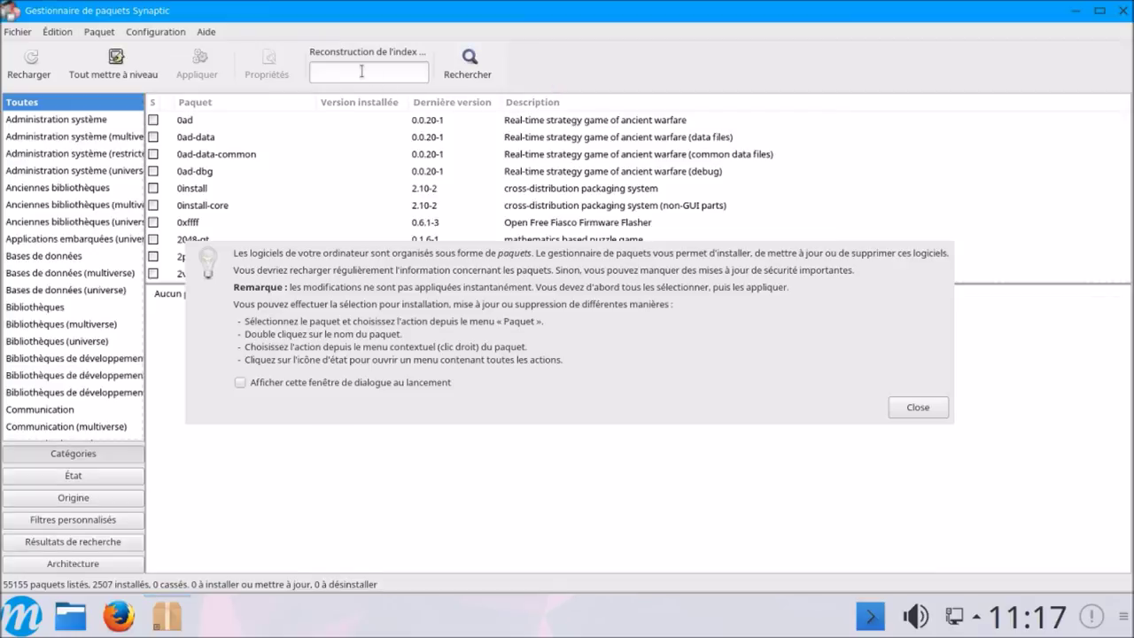
{"action": "left_click", "coordinate": [912, 407]}
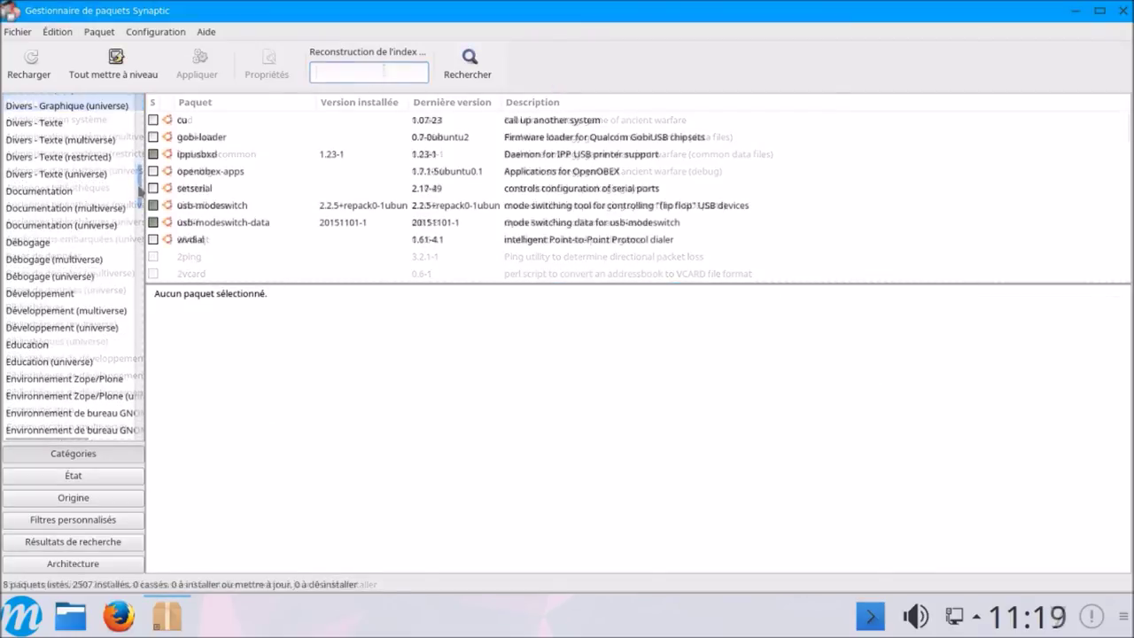
Step: Mark the digikam package in the Graphisme category for installation and accept its additional dependencies
{"action": "scroll", "coordinate": [140, 220], "scroll_direction": "down", "scroll_amount": 5}
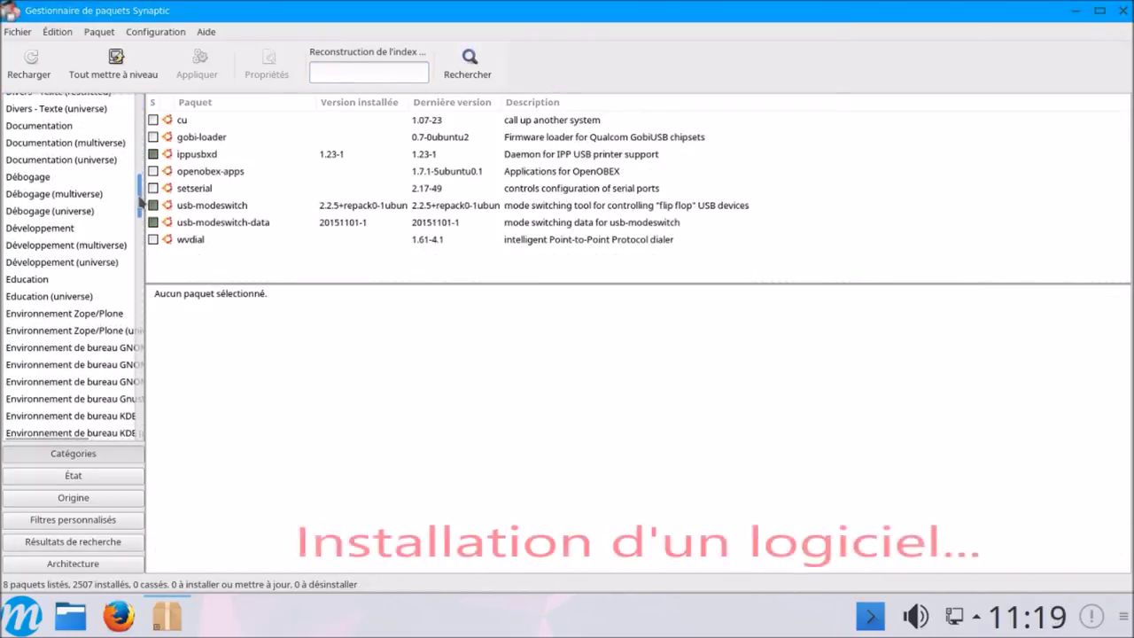
{"action": "scroll", "coordinate": [140, 220], "scroll_direction": "down", "scroll_amount": 2}
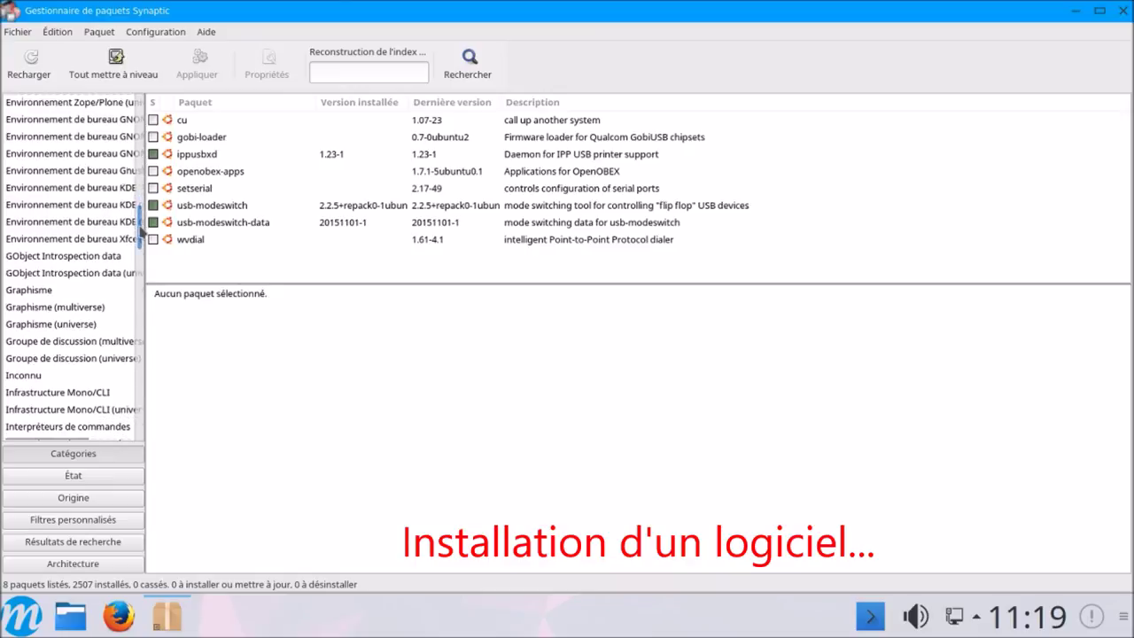
{"action": "left_click", "coordinate": [39, 293]}
{"action": "left_click", "coordinate": [41, 298]}
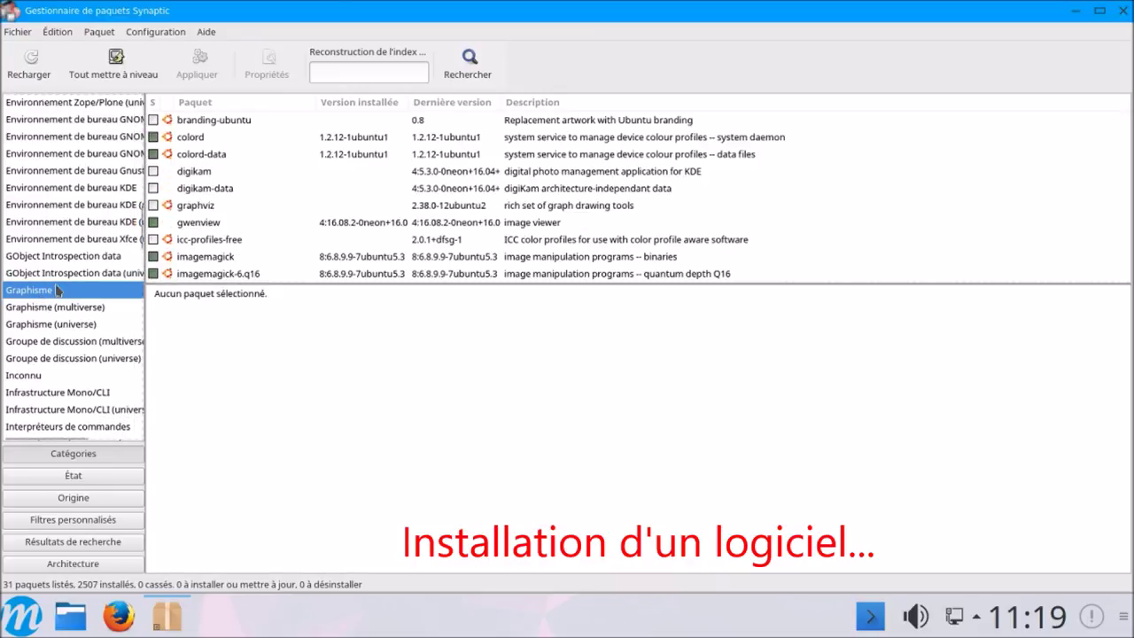
{"action": "left_click", "coordinate": [154, 171]}
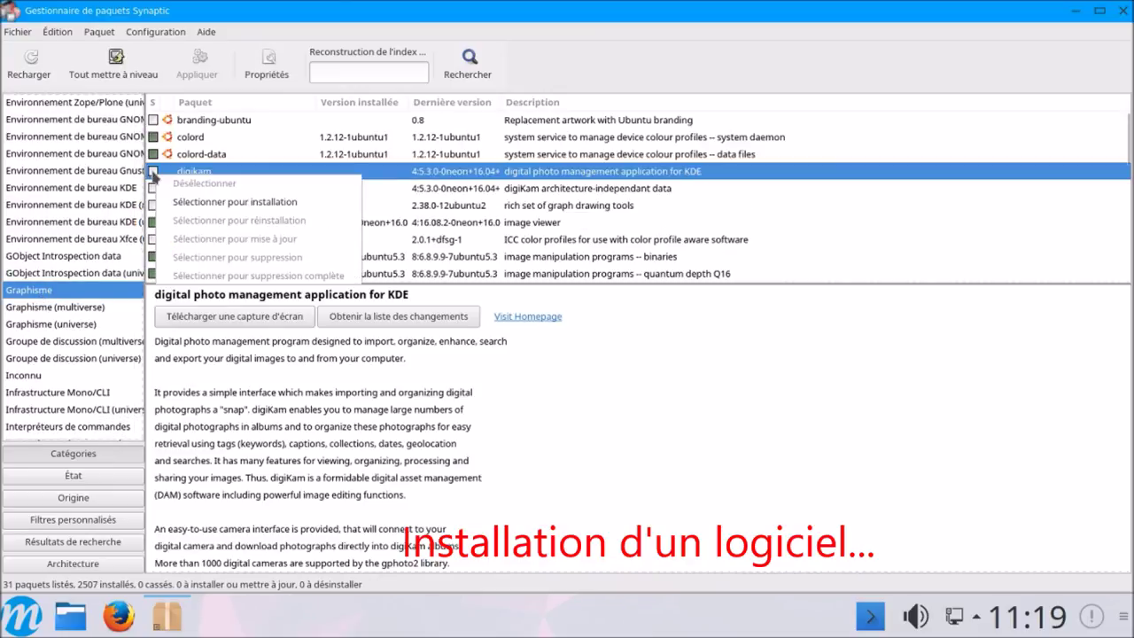
{"action": "left_click", "coordinate": [171, 200]}
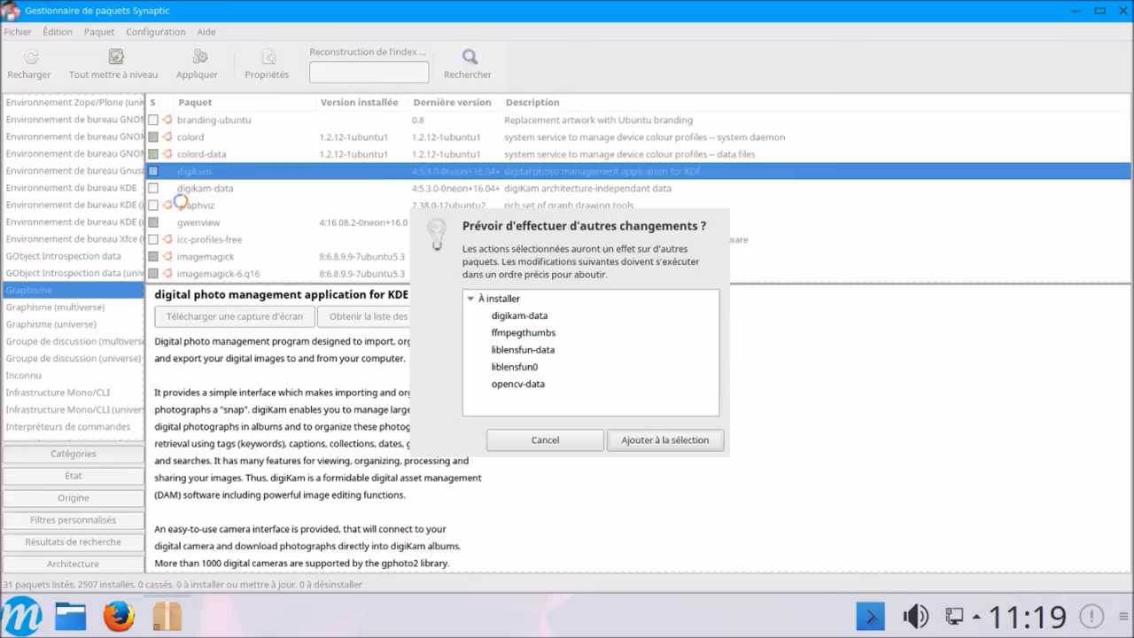
{"action": "left_click", "coordinate": [652, 441]}
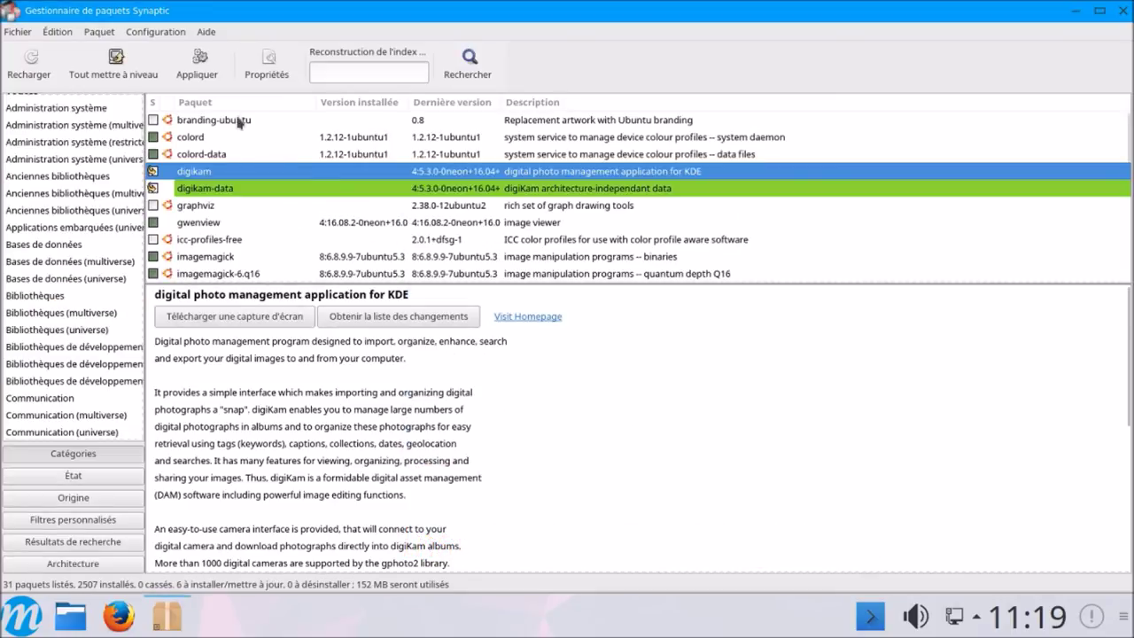
Step: Apply the marked changes to install digikam, reviewing the package list and the download and installation details
{"action": "left_click", "coordinate": [192, 78]}
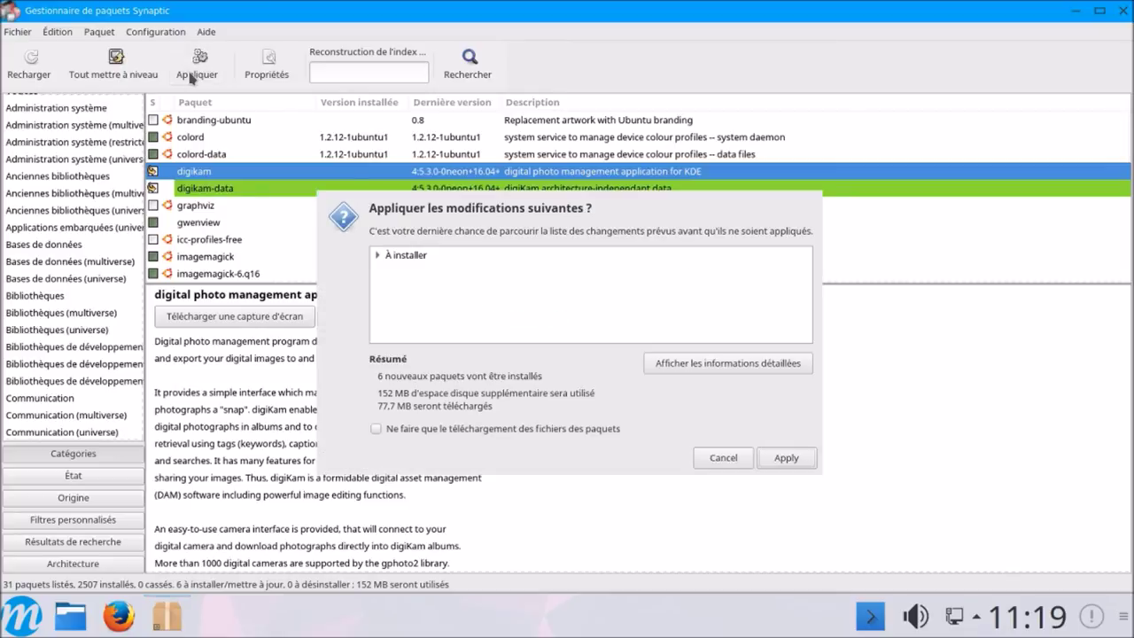
{"action": "left_click", "coordinate": [377, 255]}
{"action": "left_click", "coordinate": [786, 457]}
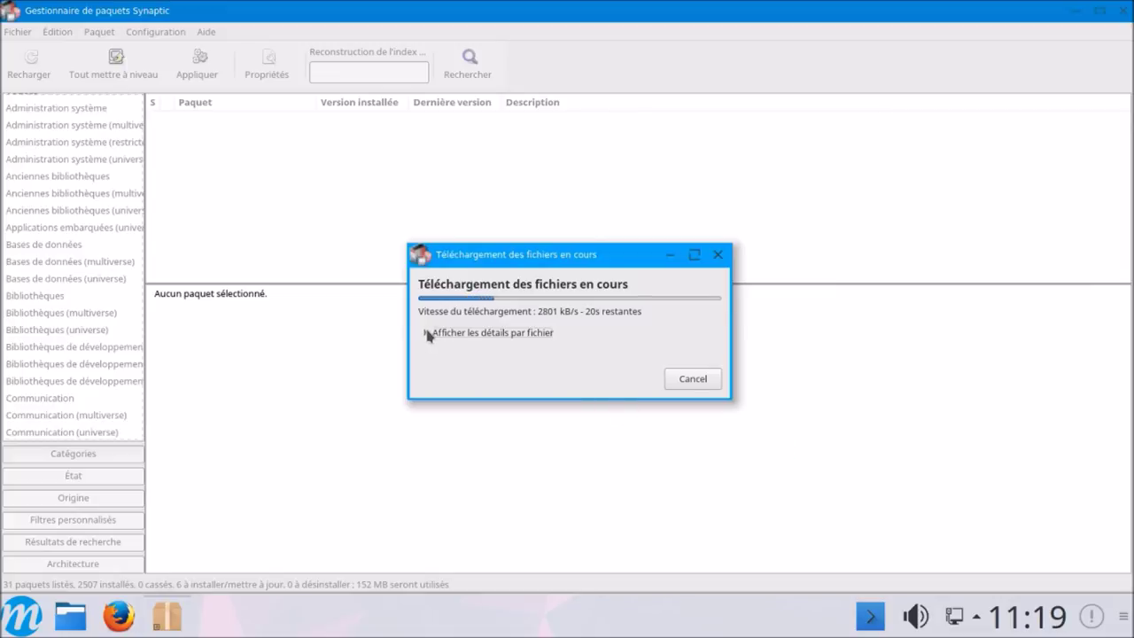
{"action": "left_click", "coordinate": [427, 334]}
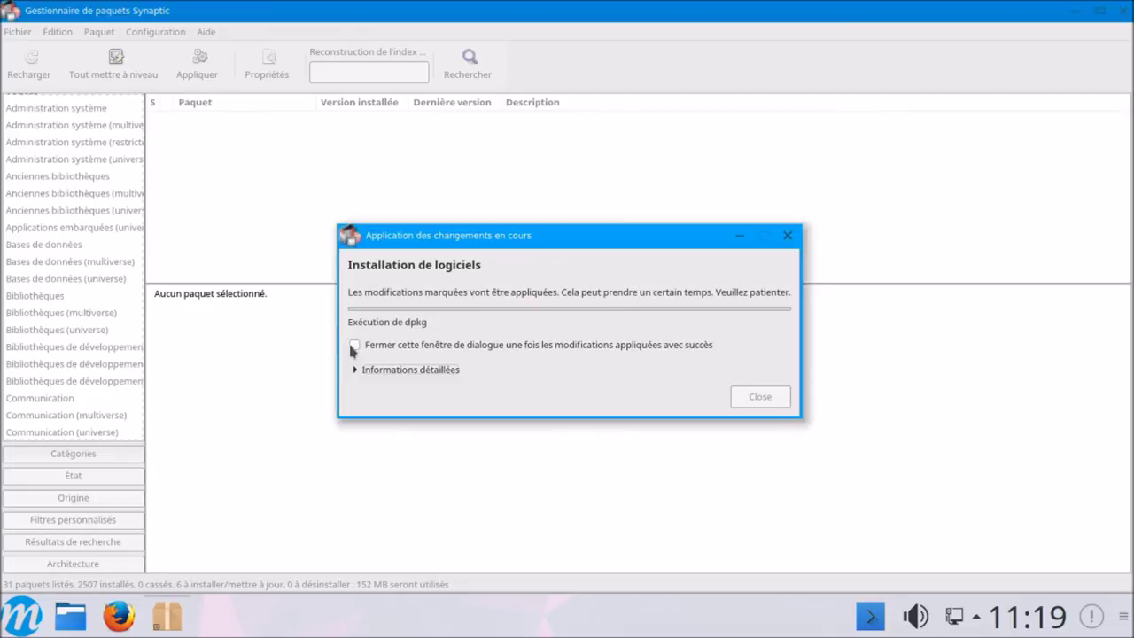
{"action": "left_click", "coordinate": [354, 370]}
{"action": "left_click", "coordinate": [354, 305]}
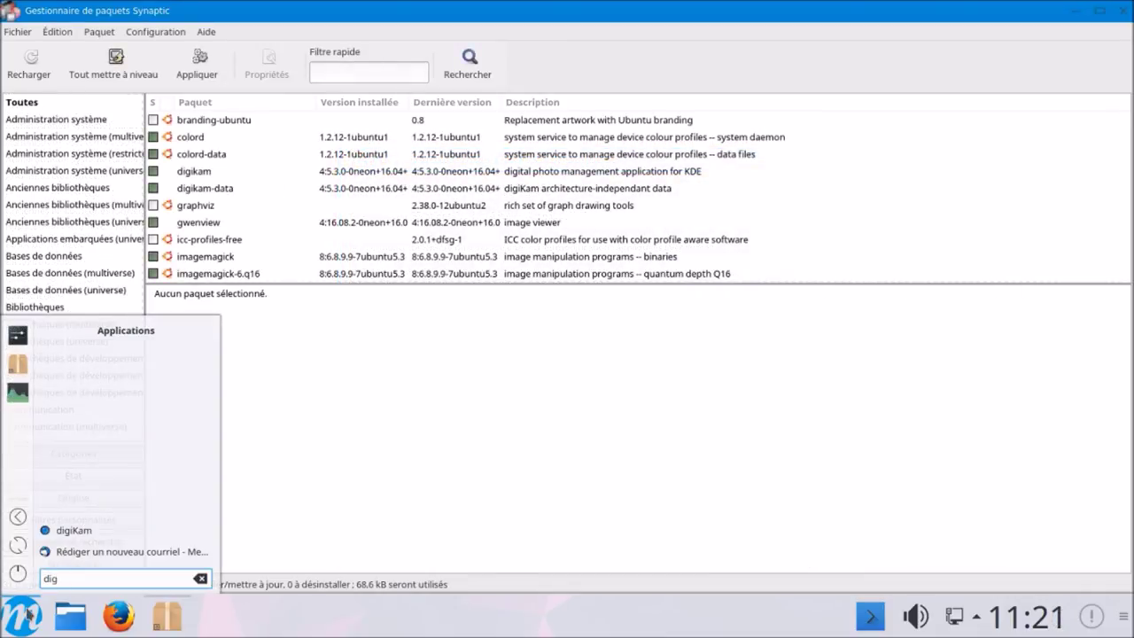
Step: Find digiKam by searching the applications for "dig", launch it, and complete its first-run assistant with the default settings
{"action": "left_click", "coordinate": [69, 533]}
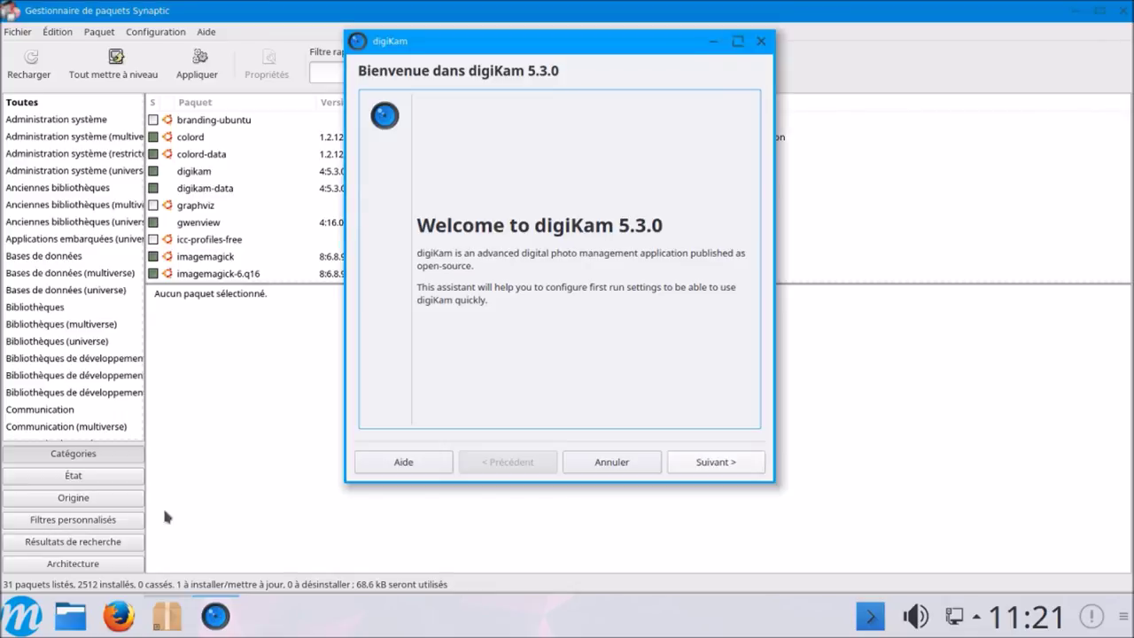
{"action": "left_click", "coordinate": [682, 468]}
{"action": "left_click", "coordinate": [682, 468]}
{"action": "left_click", "coordinate": [682, 468]}
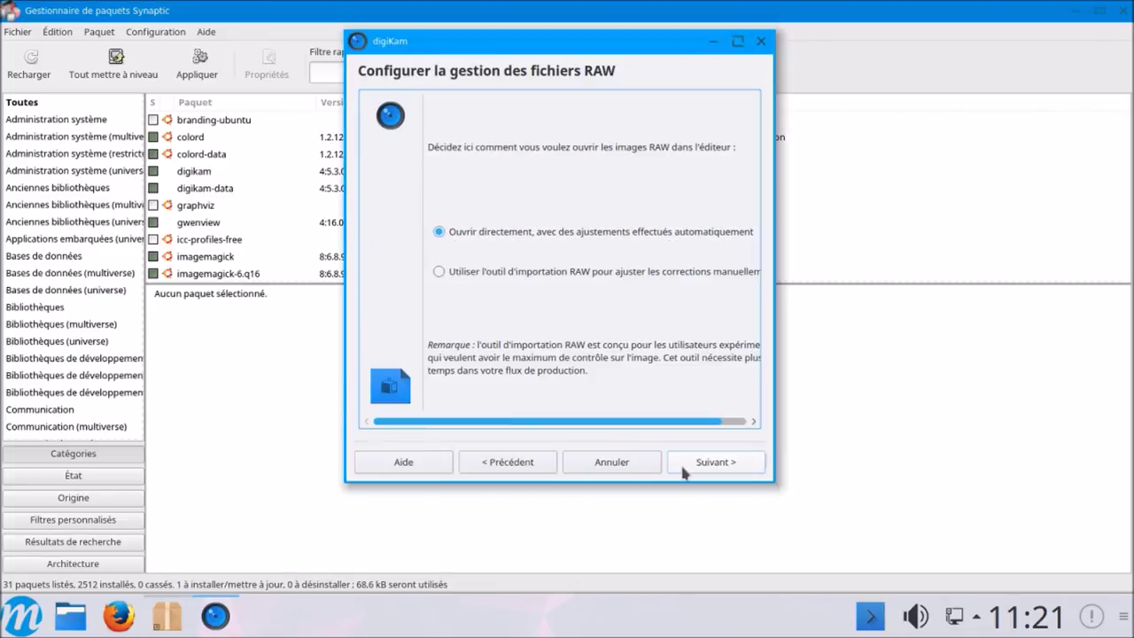
{"action": "left_click", "coordinate": [682, 470]}
{"action": "left_click", "coordinate": [683, 470]}
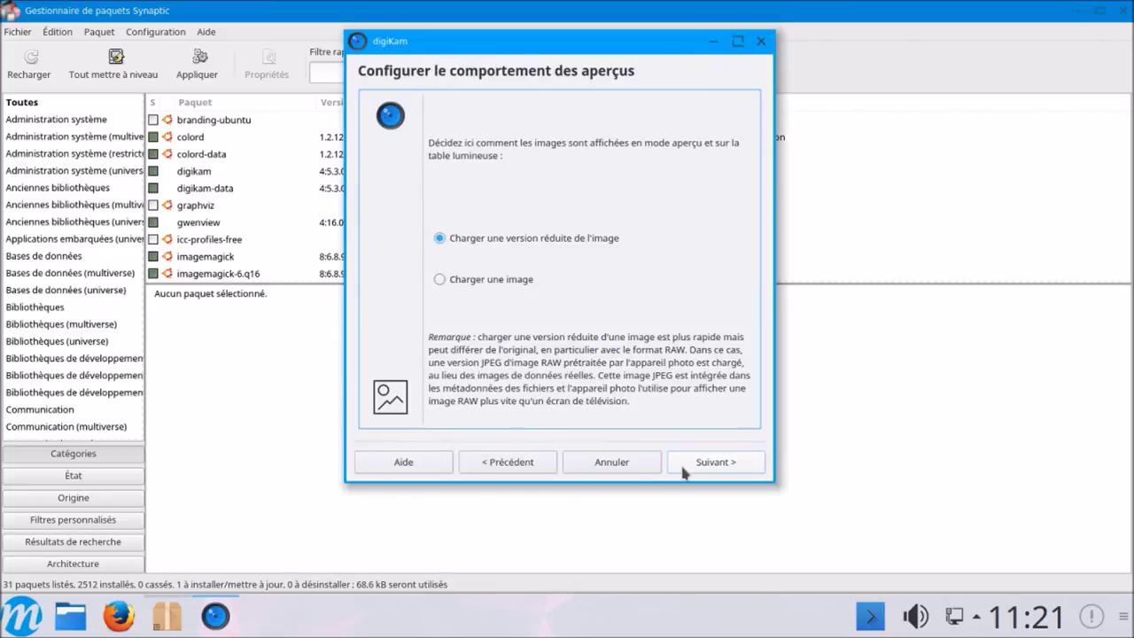
{"action": "left_click", "coordinate": [683, 469]}
{"action": "left_click", "coordinate": [682, 470]}
{"action": "left_click", "coordinate": [682, 470]}
{"action": "left_click", "coordinate": [684, 470]}
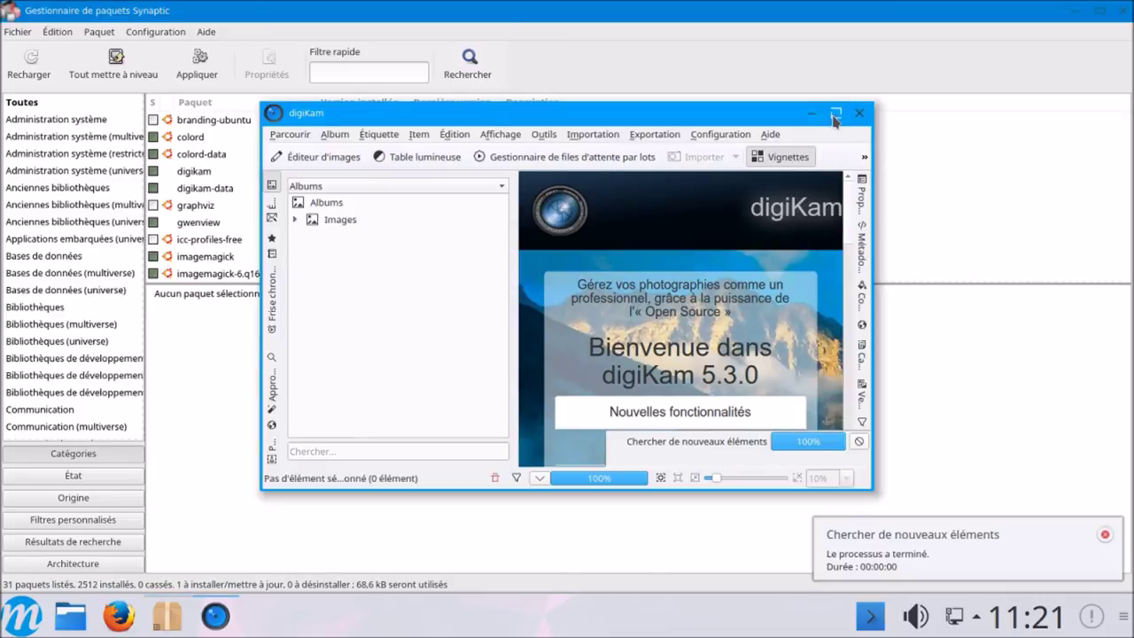
Step: Maximize the digiKam window, view its À propos de digiKam information, and close that dialog
{"action": "left_click", "coordinate": [835, 115]}
{"action": "left_click", "coordinate": [507, 33]}
{"action": "left_click", "coordinate": [532, 242]}
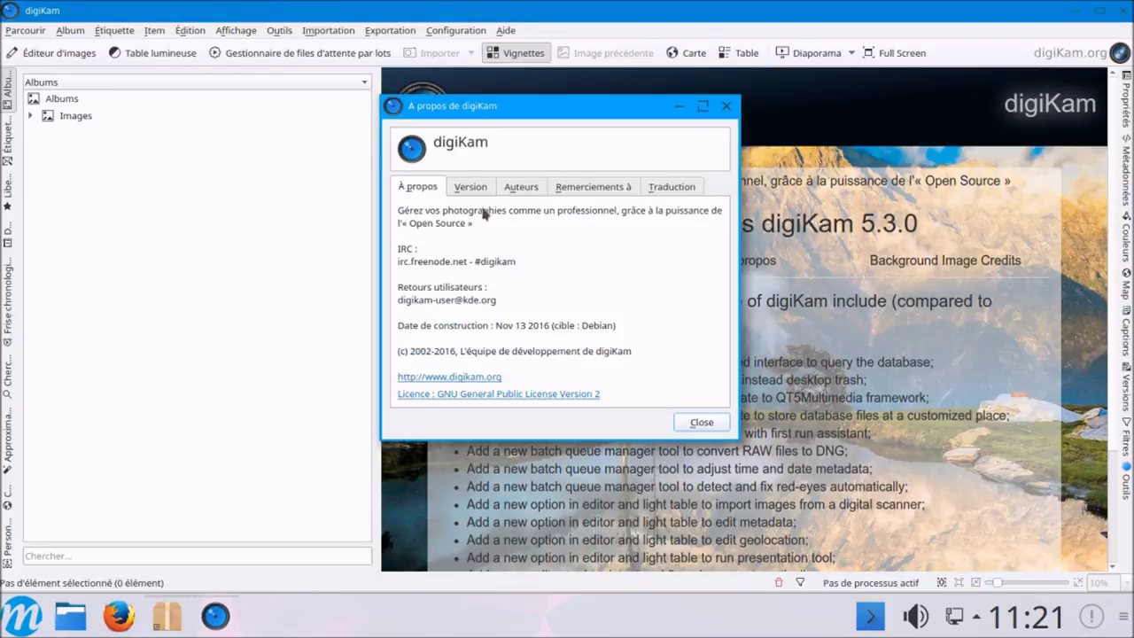
{"action": "left_click", "coordinate": [696, 420]}
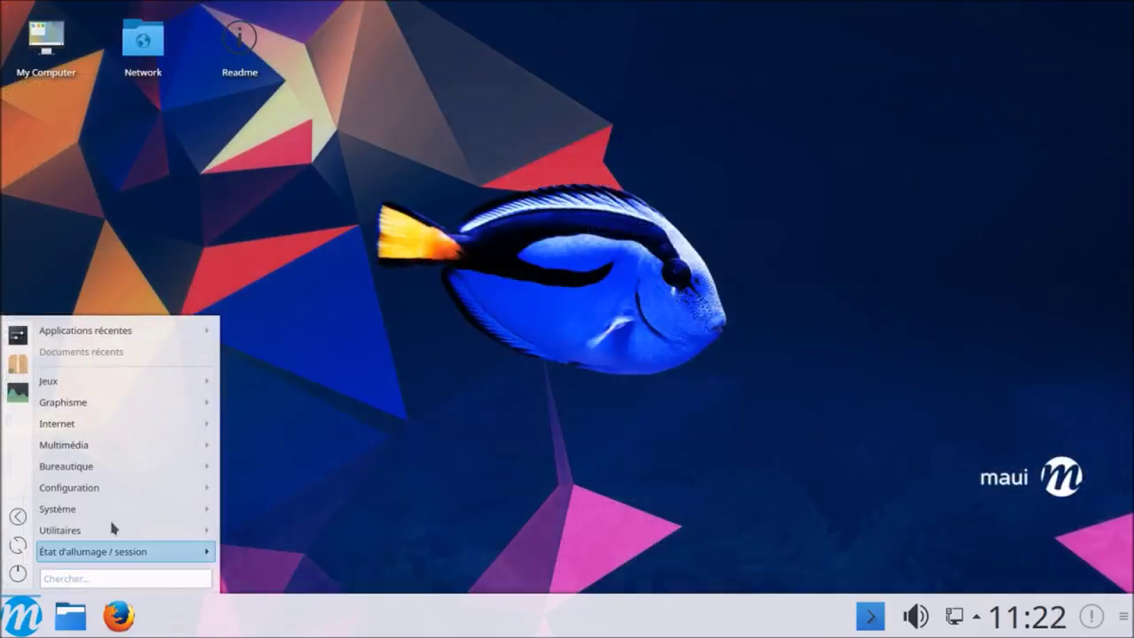
Step: Launch K3b, Kate and KCalc from the Utilitaires applications
{"action": "mouse_move", "coordinate": [121, 516]}
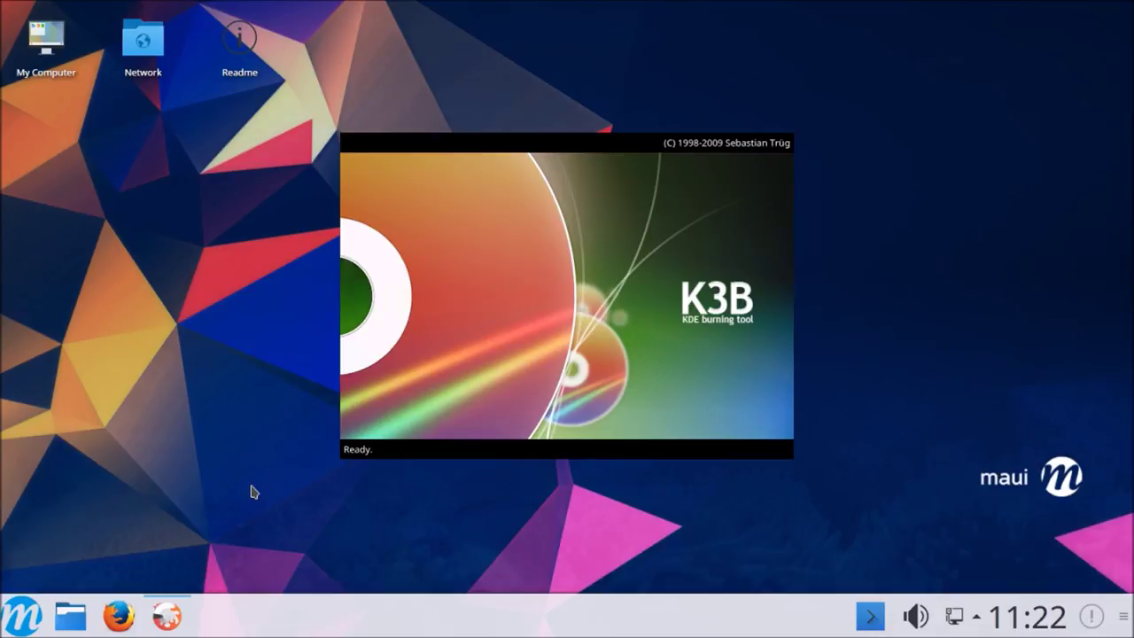
{"action": "left_click", "coordinate": [3, 621]}
{"action": "mouse_move", "coordinate": [177, 532]}
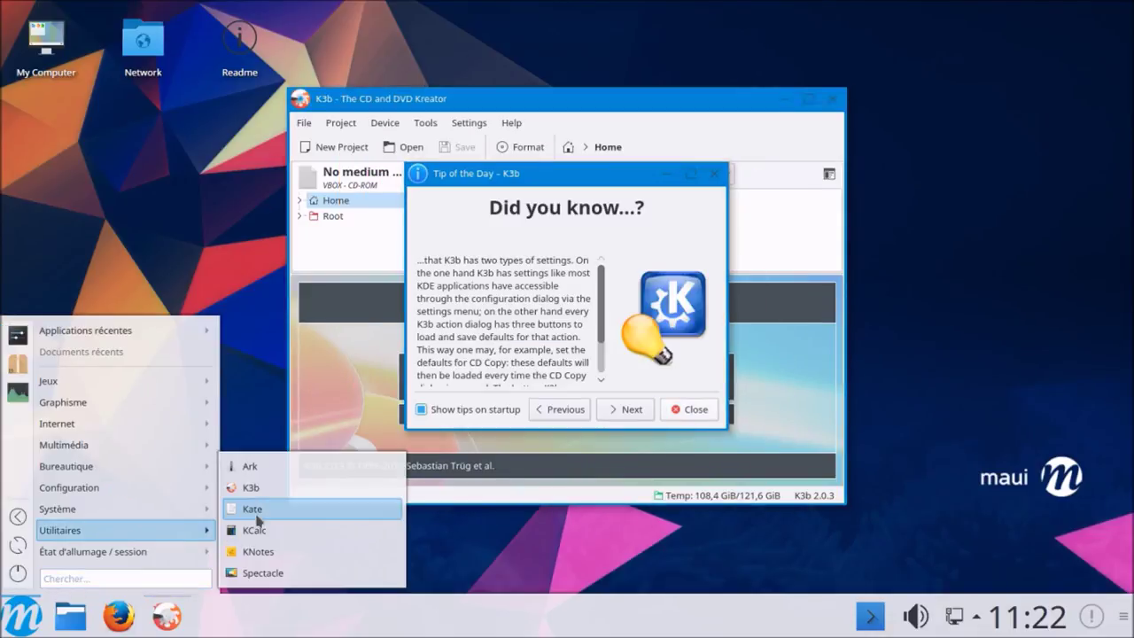
{"action": "left_click", "coordinate": [256, 512]}
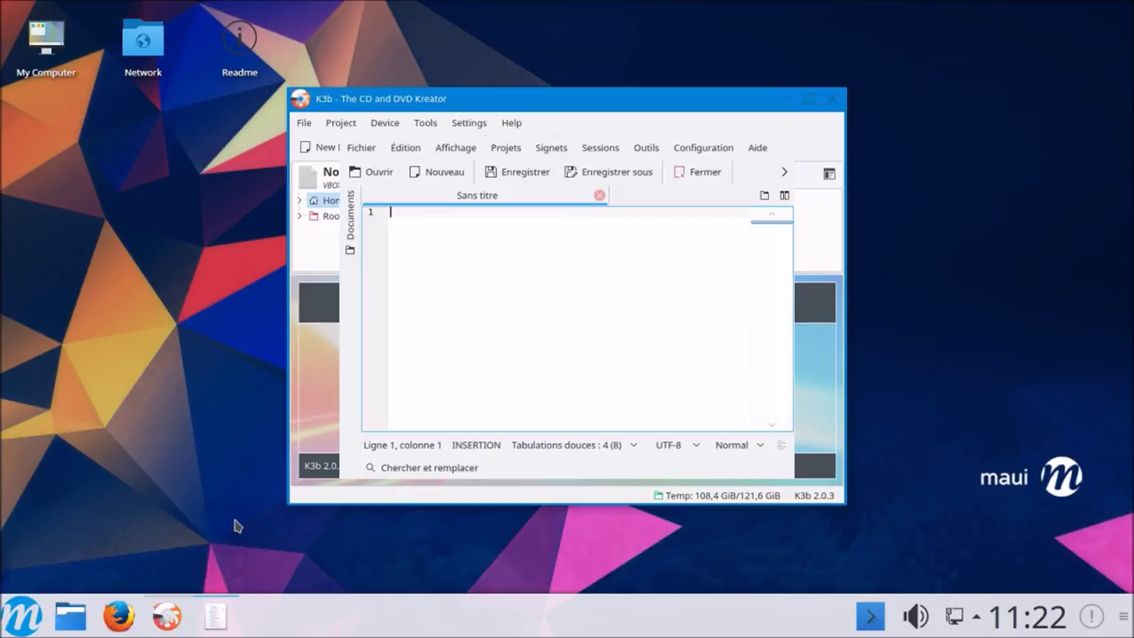
{"action": "left_click", "coordinate": [18, 620]}
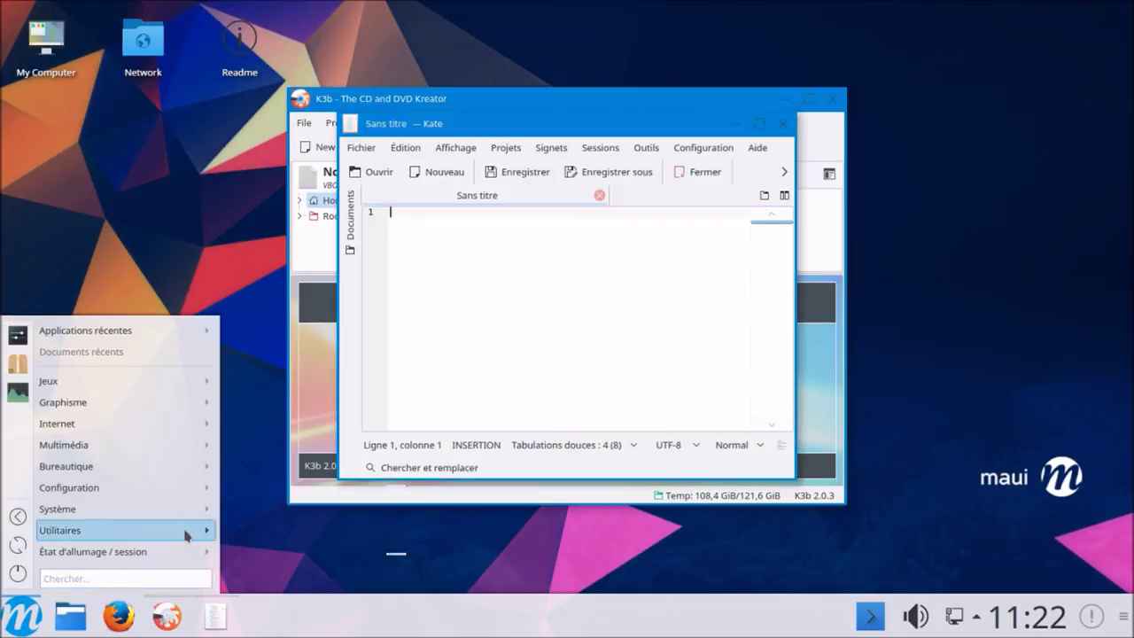
{"action": "mouse_move", "coordinate": [186, 535]}
{"action": "left_click", "coordinate": [257, 530]}
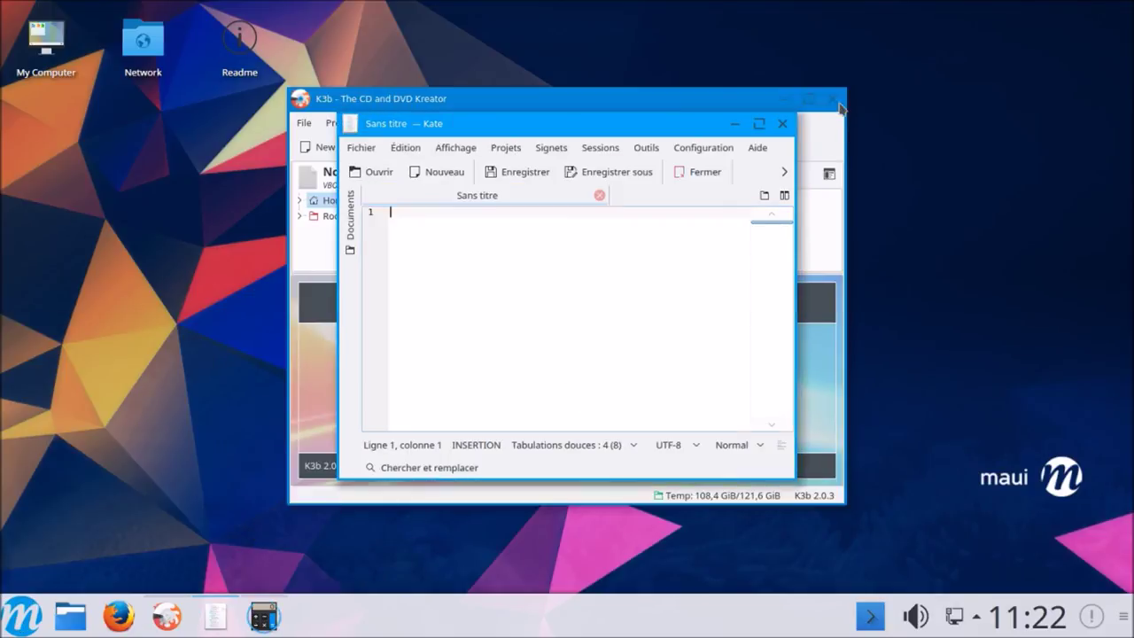